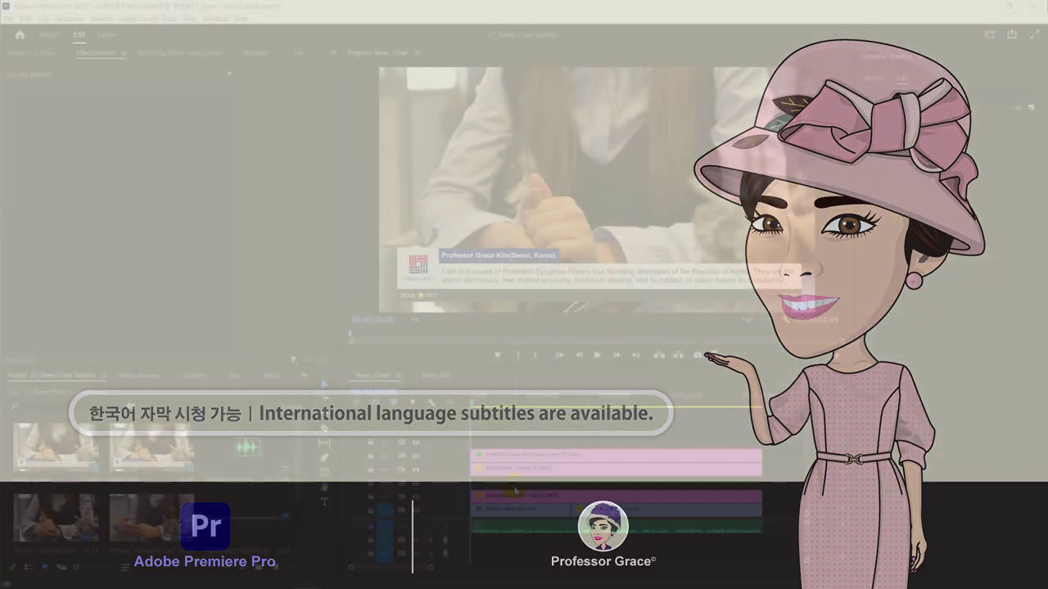
Play the News_Crawl sequence and stop it at 00;00;15;24, near its end
click(526, 422)
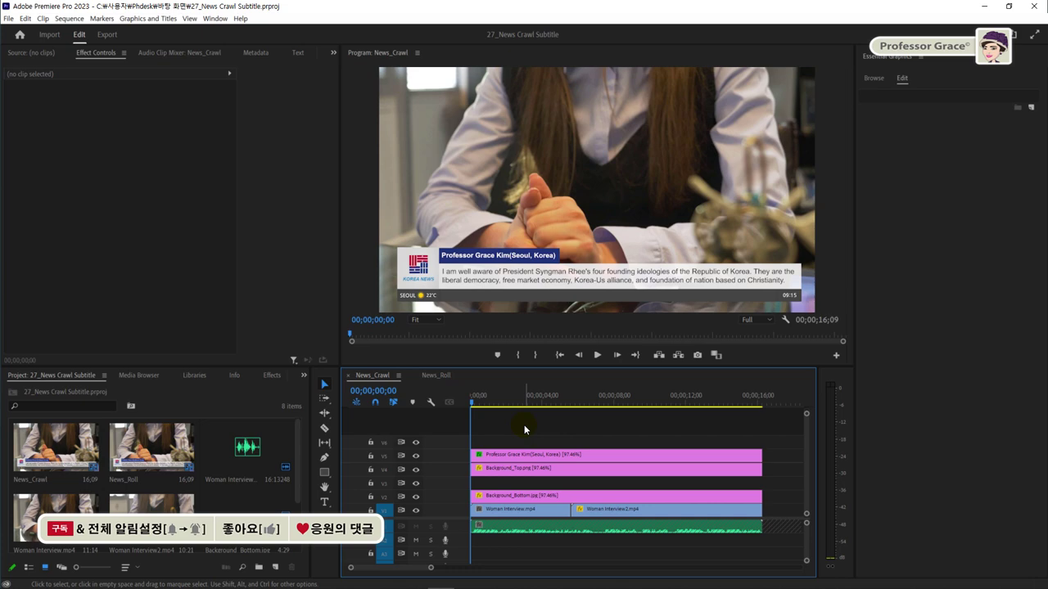
key(grave)
key(space)
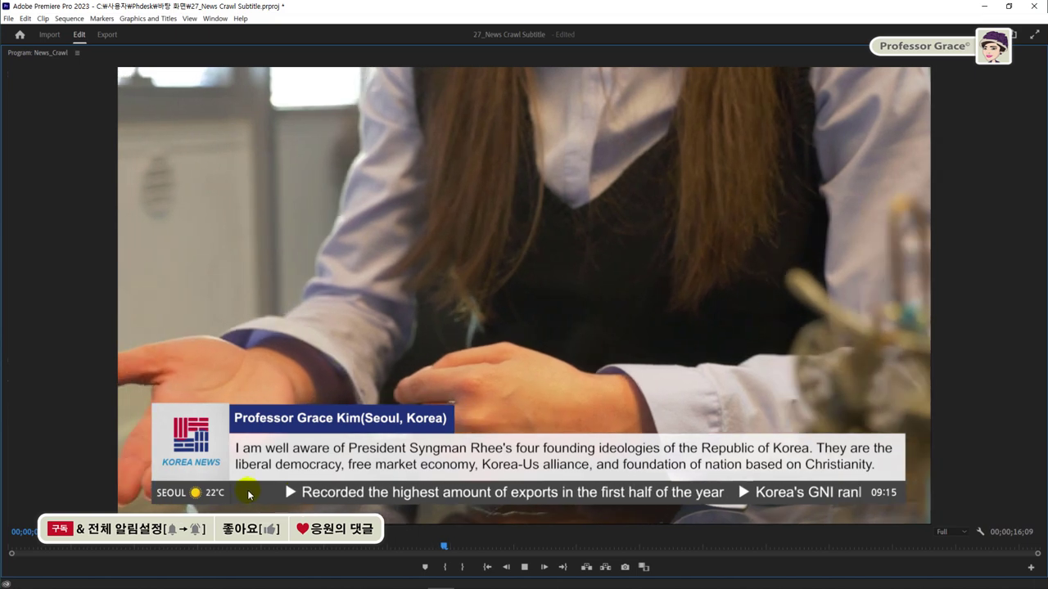
key(Home)
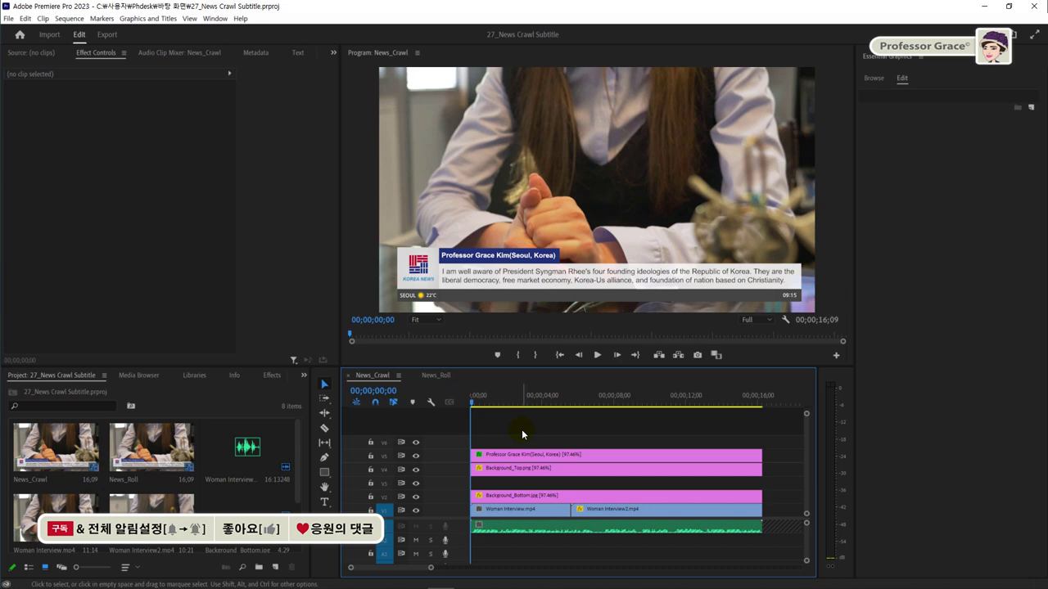
key(space)
key(grave)
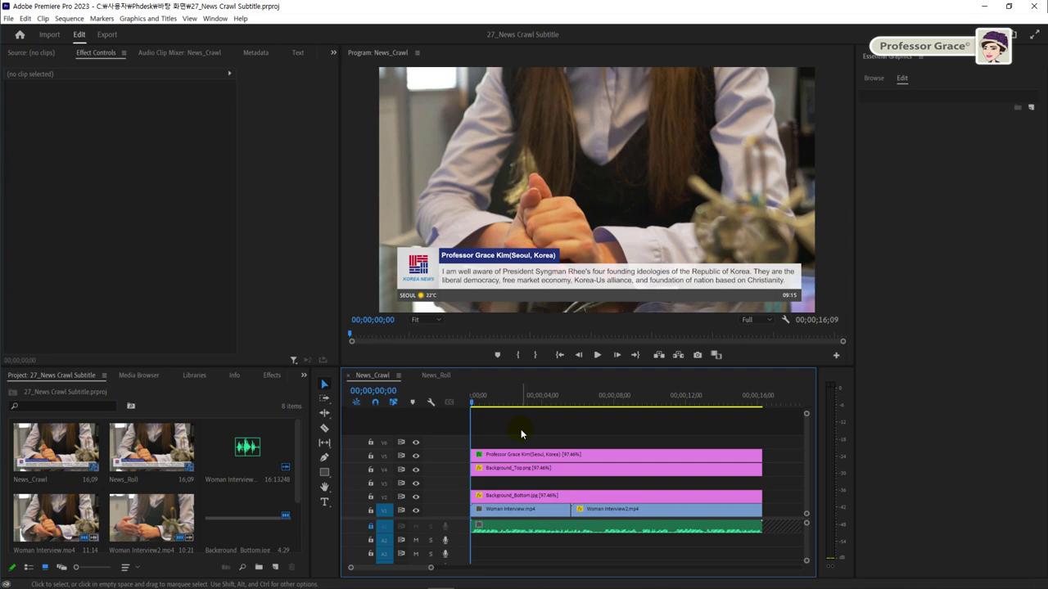
key(space)
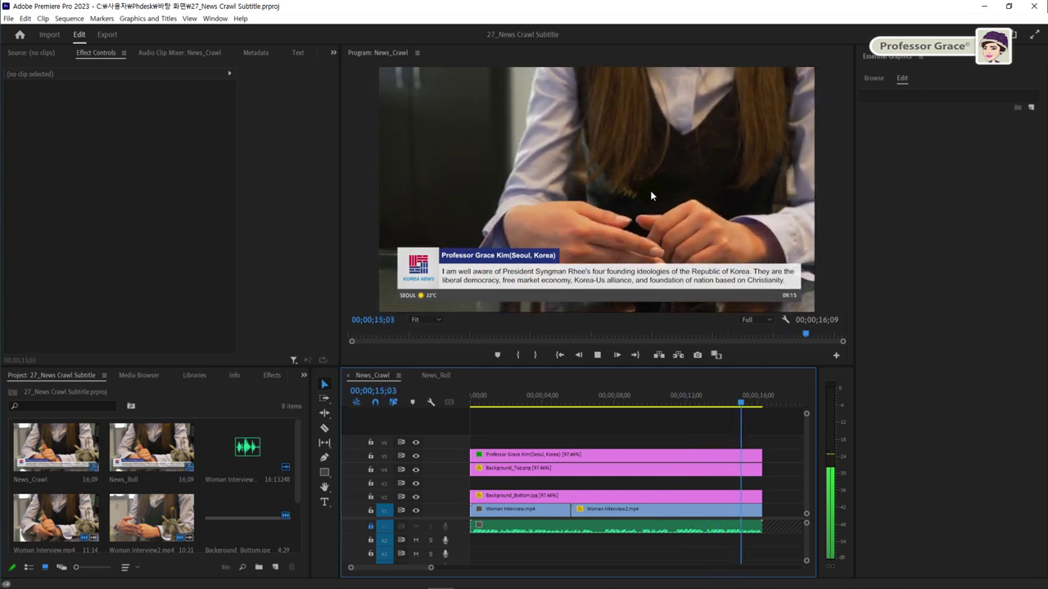
key(space)
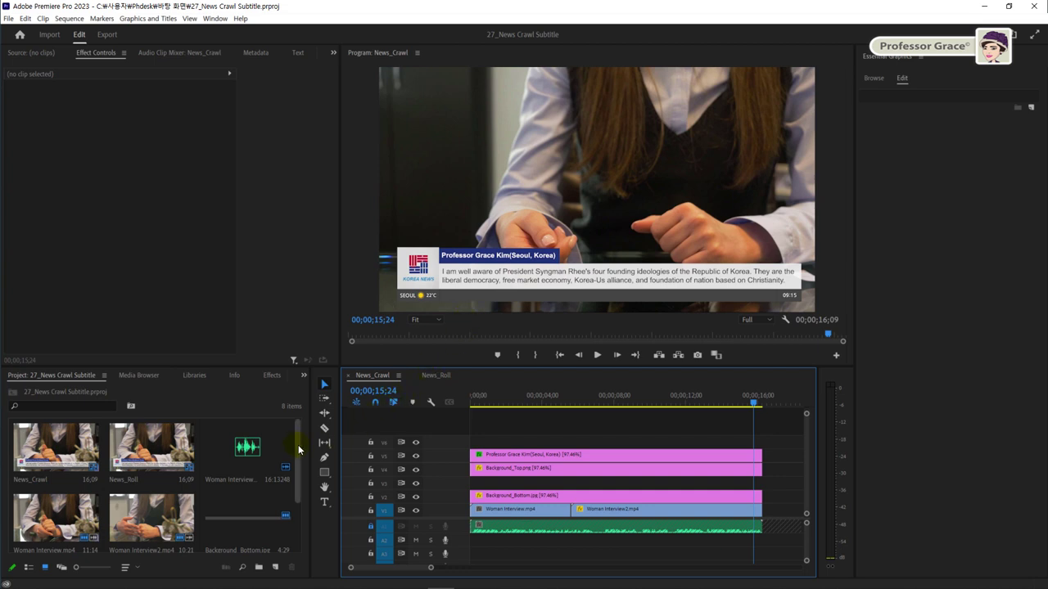
Scroll the Project panel back to the top and return the News_Crawl playhead to 00;00;00;00
scroll(298, 446, down, 2)
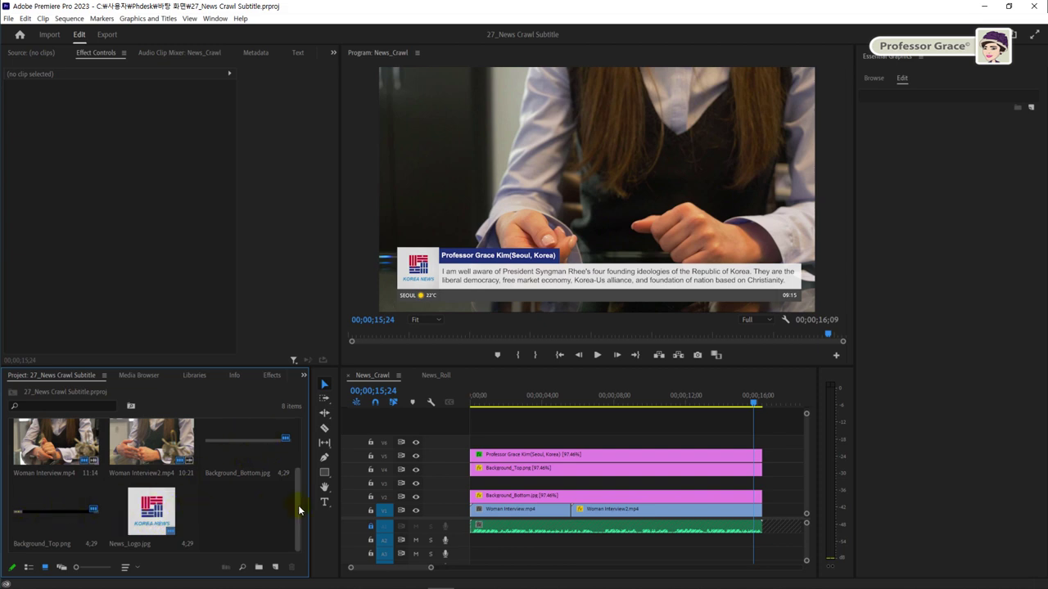
drag(298, 505, 297, 483)
key(Home)
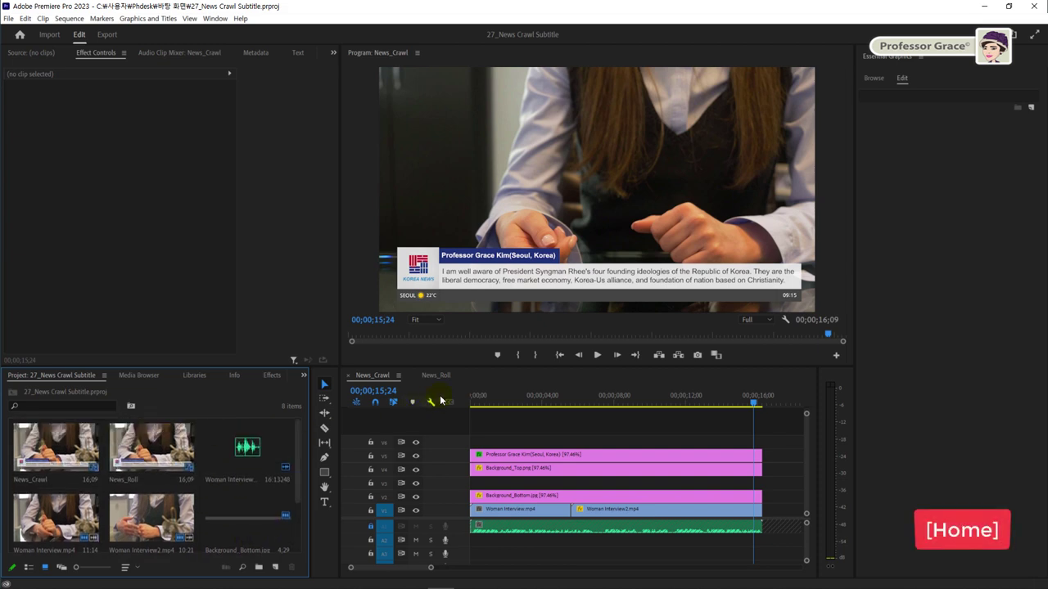
click(483, 381)
key(Home)
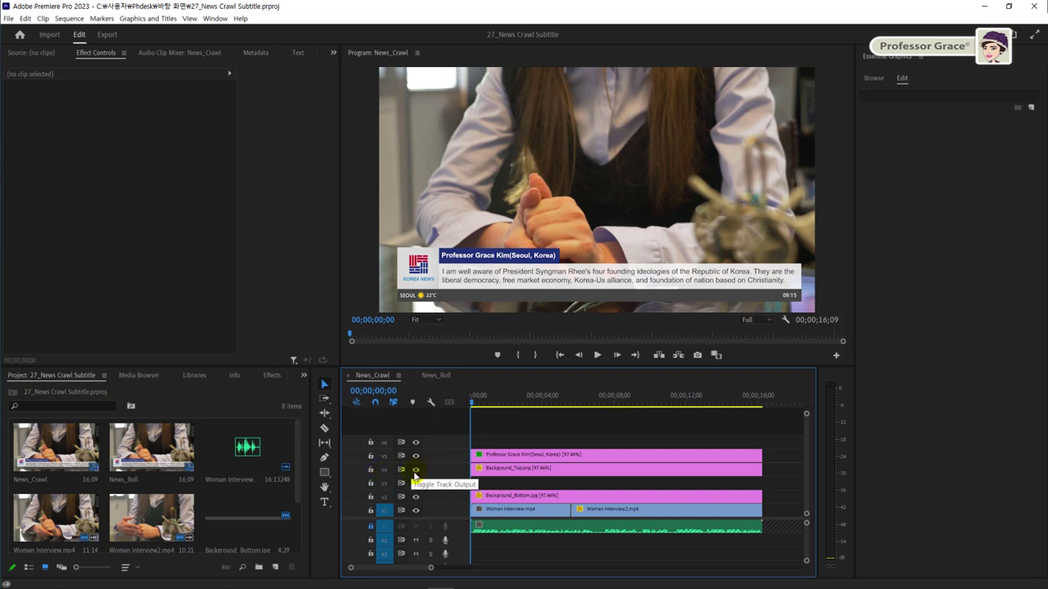
click(415, 470)
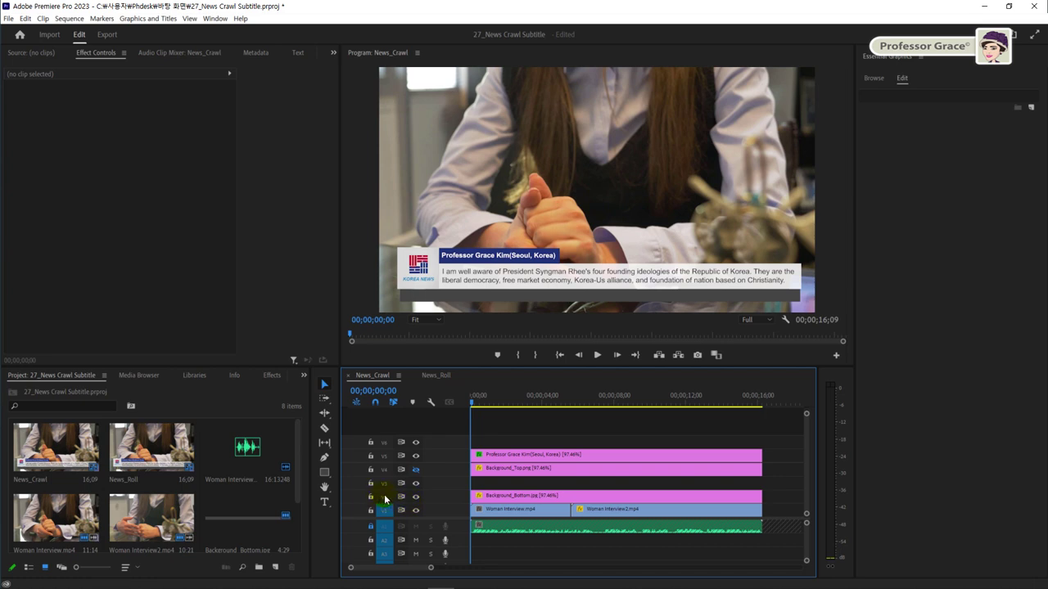
click(546, 498)
click(415, 470)
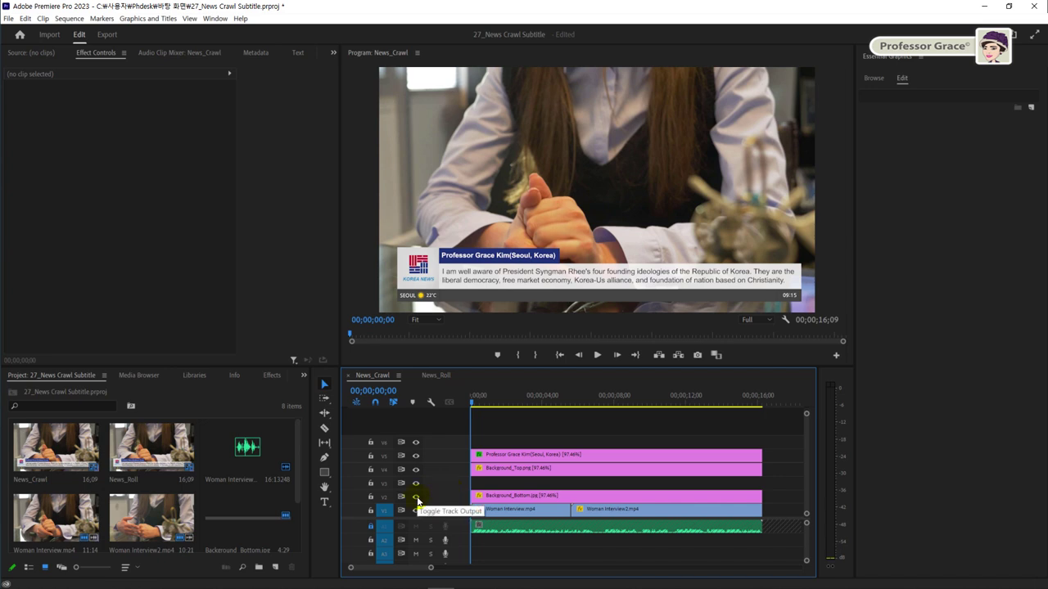
click(416, 497)
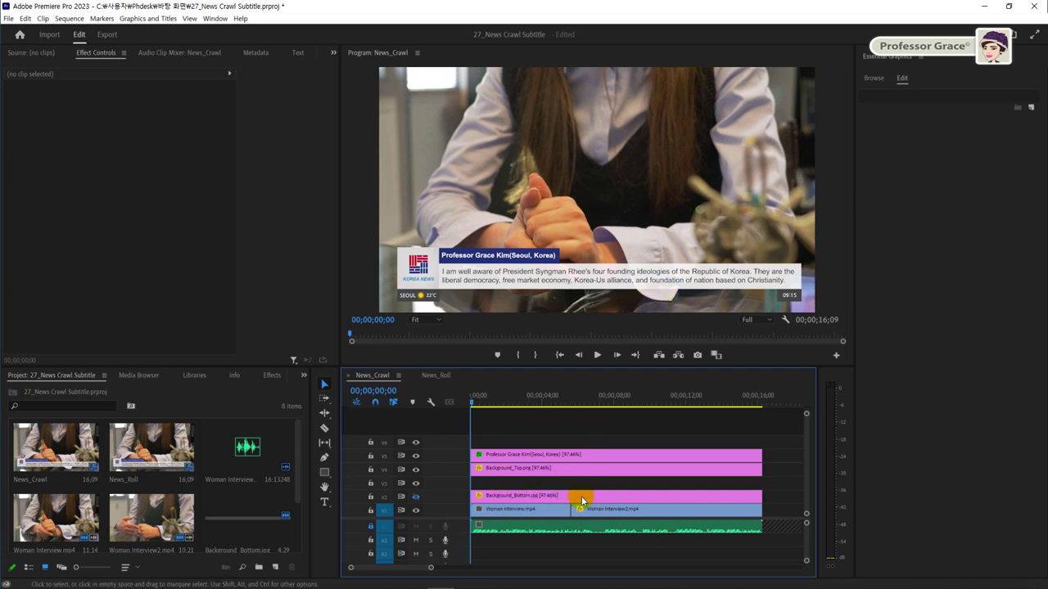
click(415, 496)
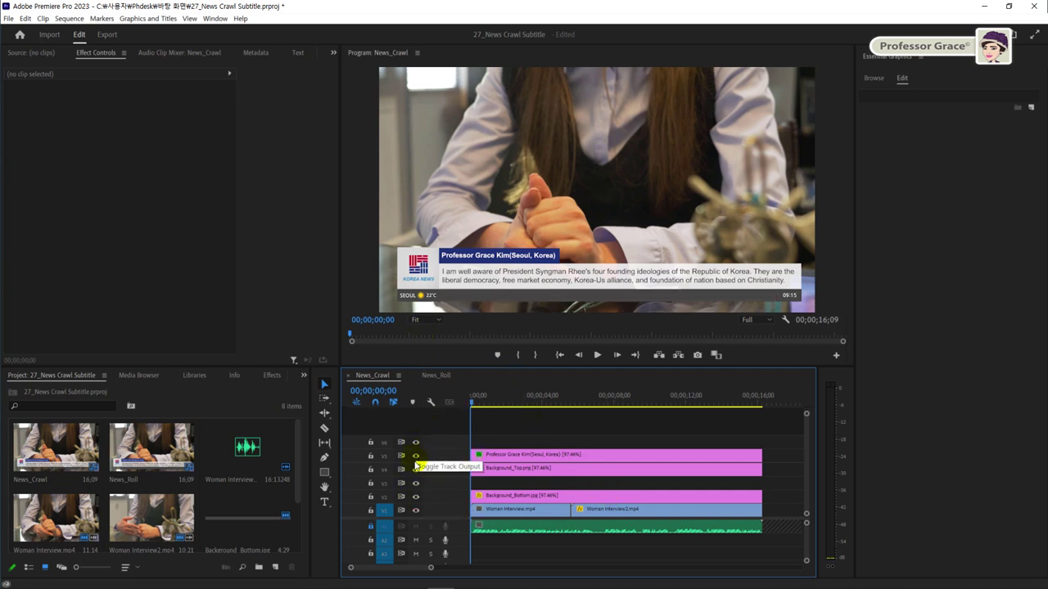
click(415, 470)
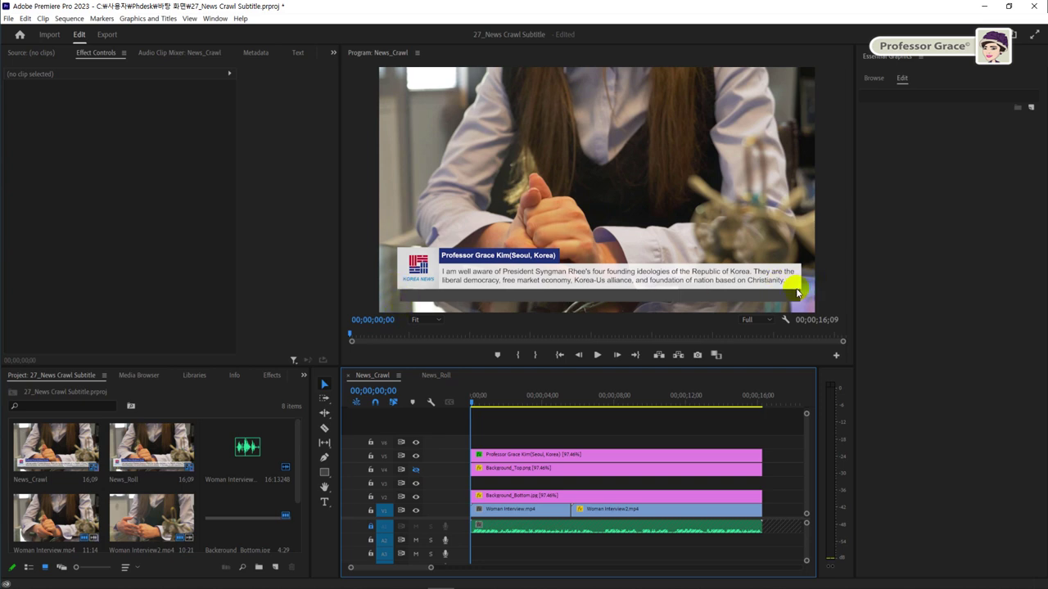
click(415, 470)
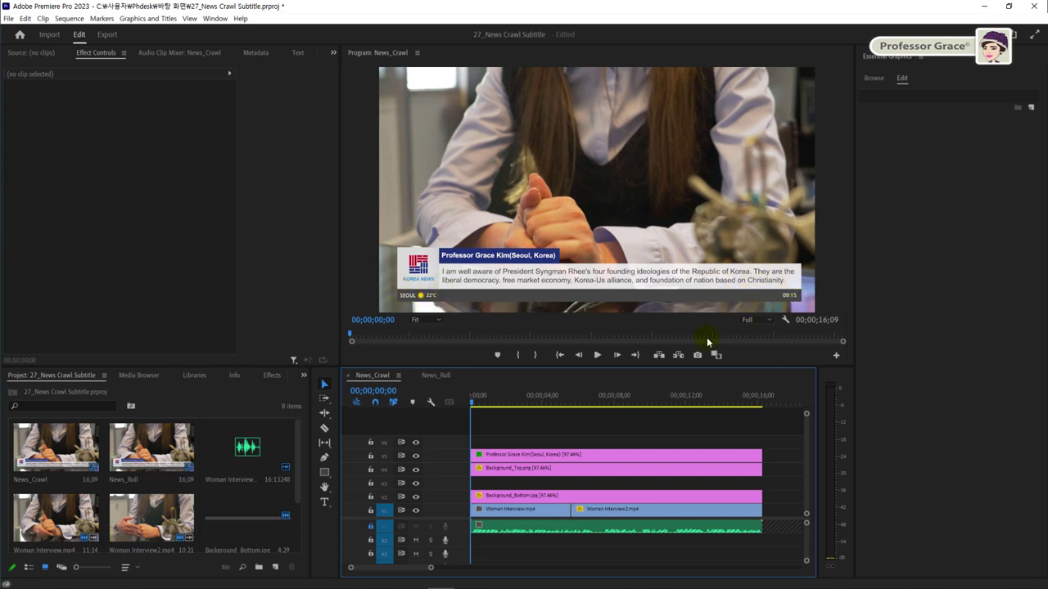
click(415, 497)
Switch Essential Graphics to its Edit view, then bring up Subtitle Text.docx in Word
click(9, 18)
mouse_move(17, 29)
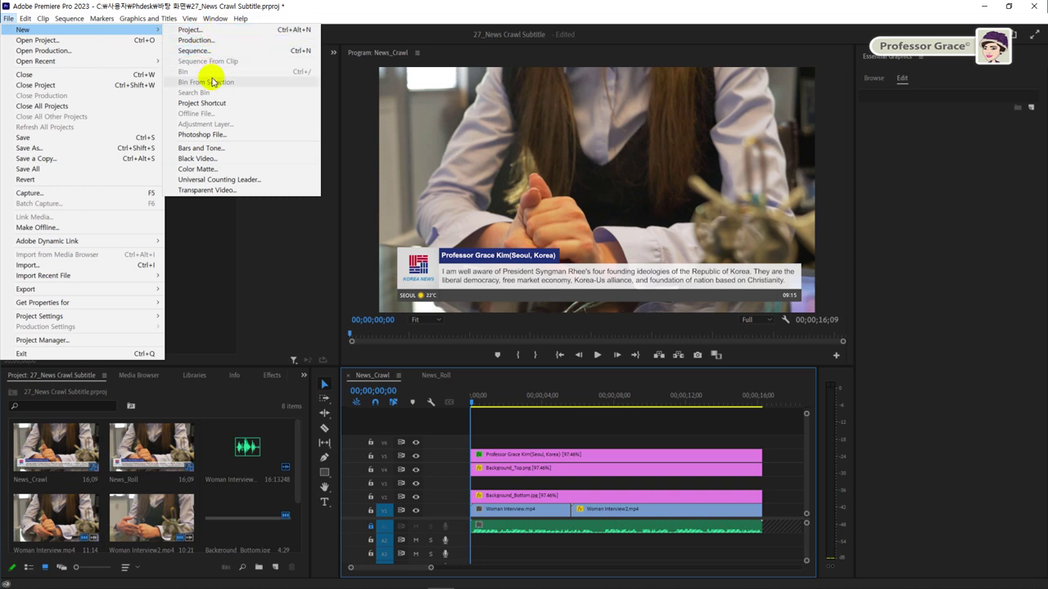
click(296, 251)
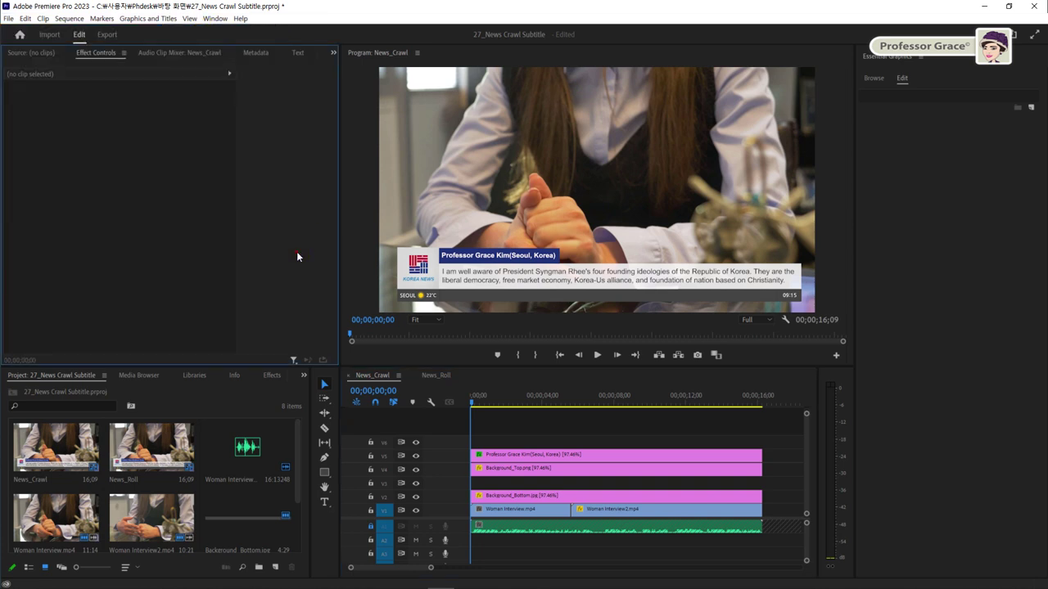
click(904, 79)
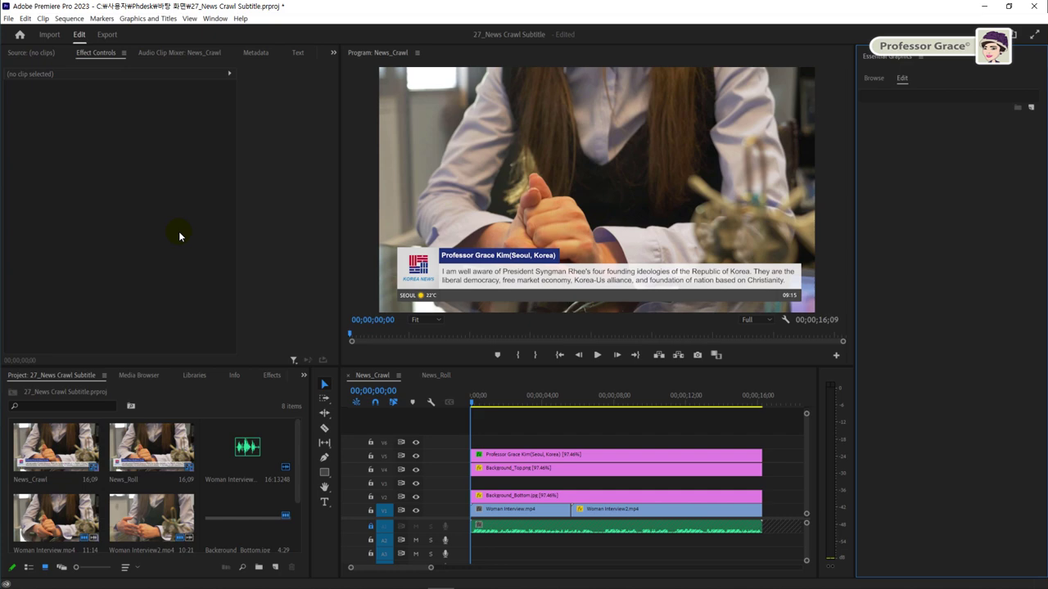
key(alt+Tab)
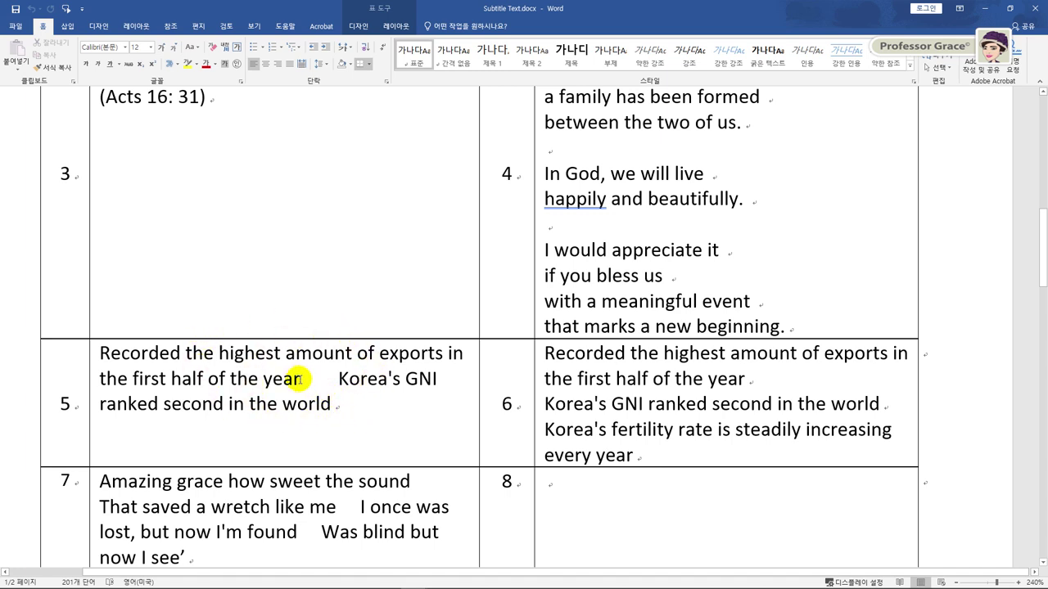
Copy row 5's export and GNI headline text from Word, then minimize Word
drag(301, 378, 337, 381)
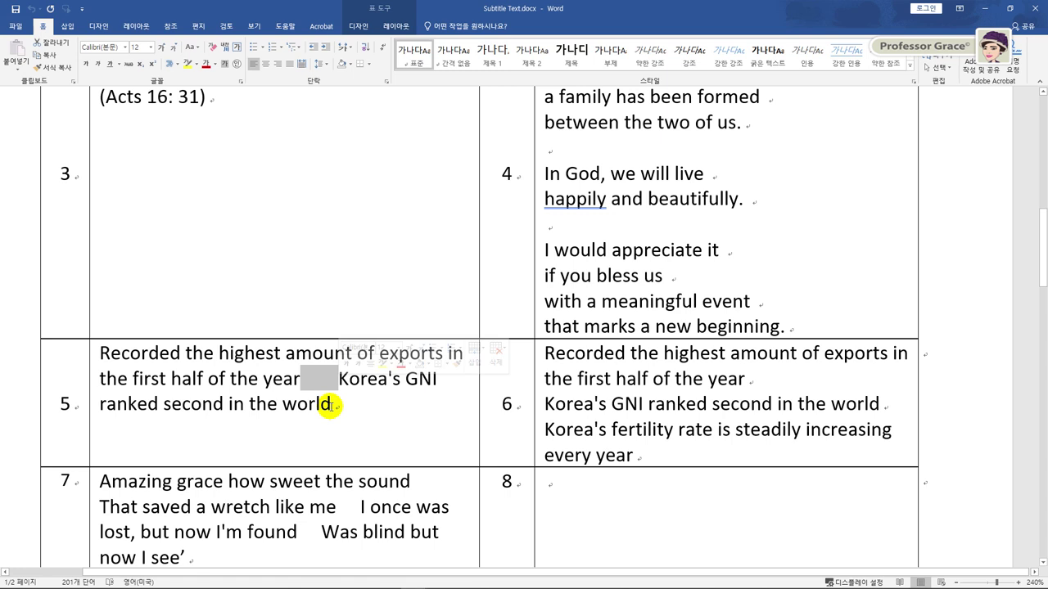
drag(330, 405, 102, 354)
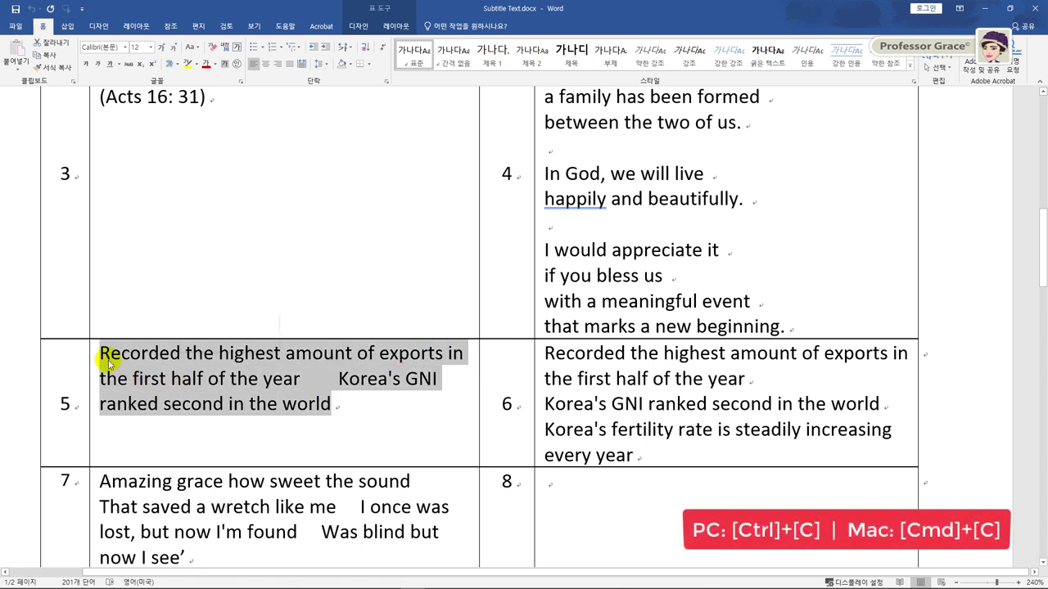
key(ctrl+c)
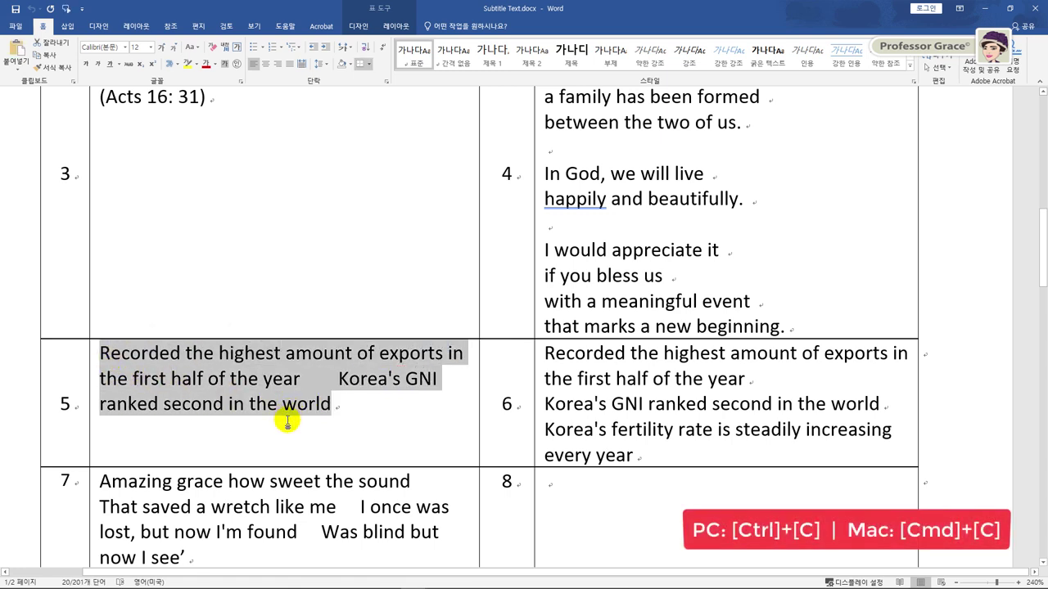
click(986, 8)
Create a horizontal text graphic on the frame and paste in the copied export headline
key(t)
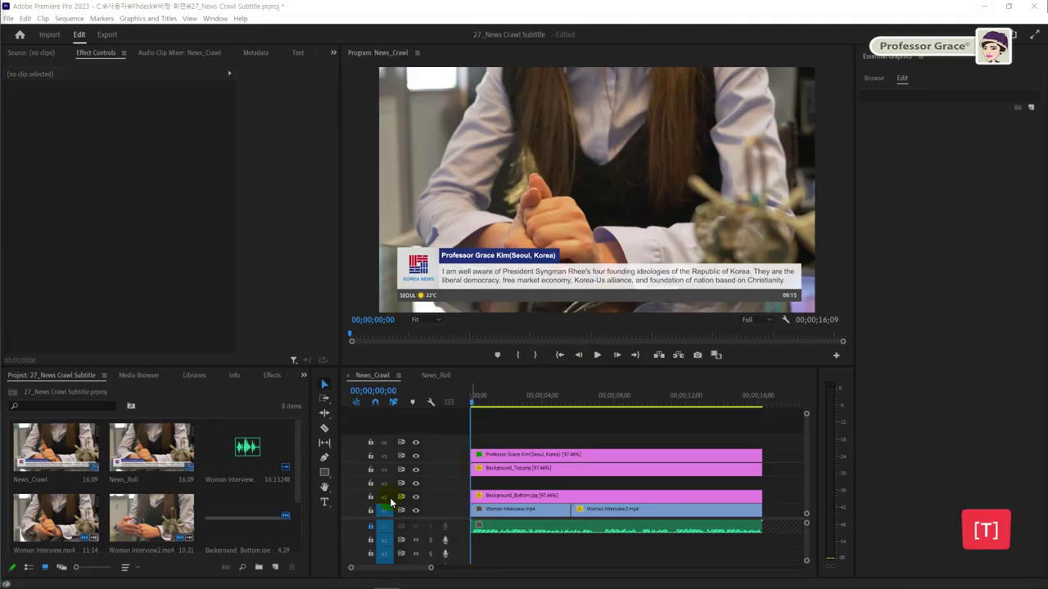
click(324, 502)
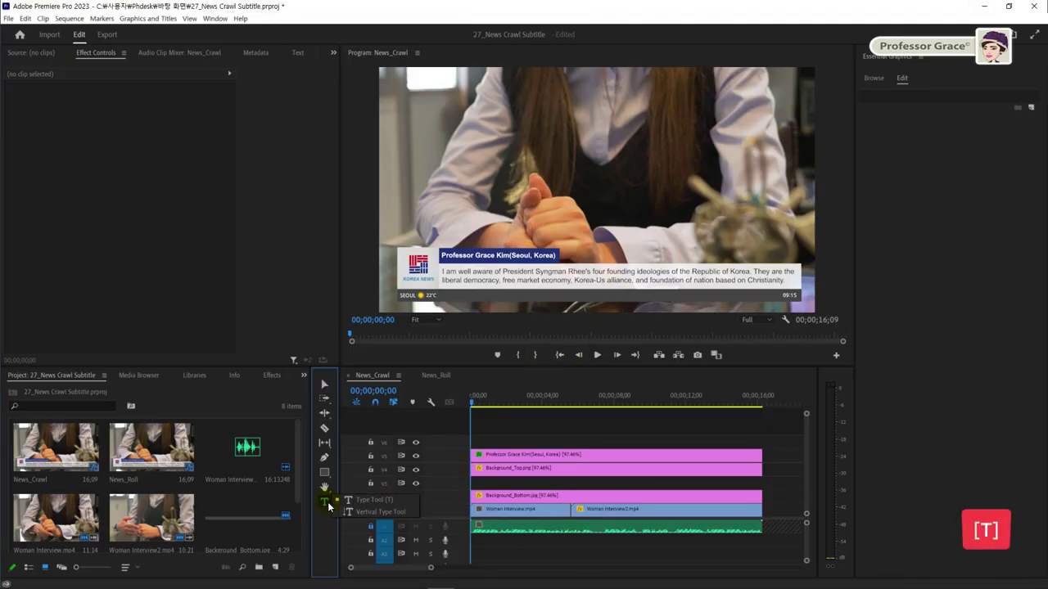
click(369, 502)
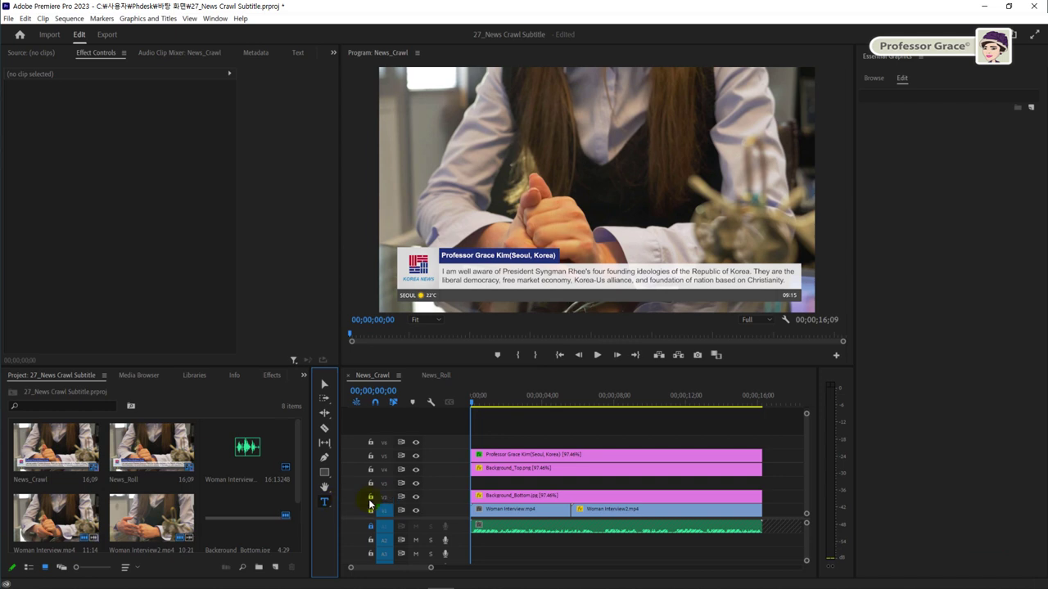
click(442, 193)
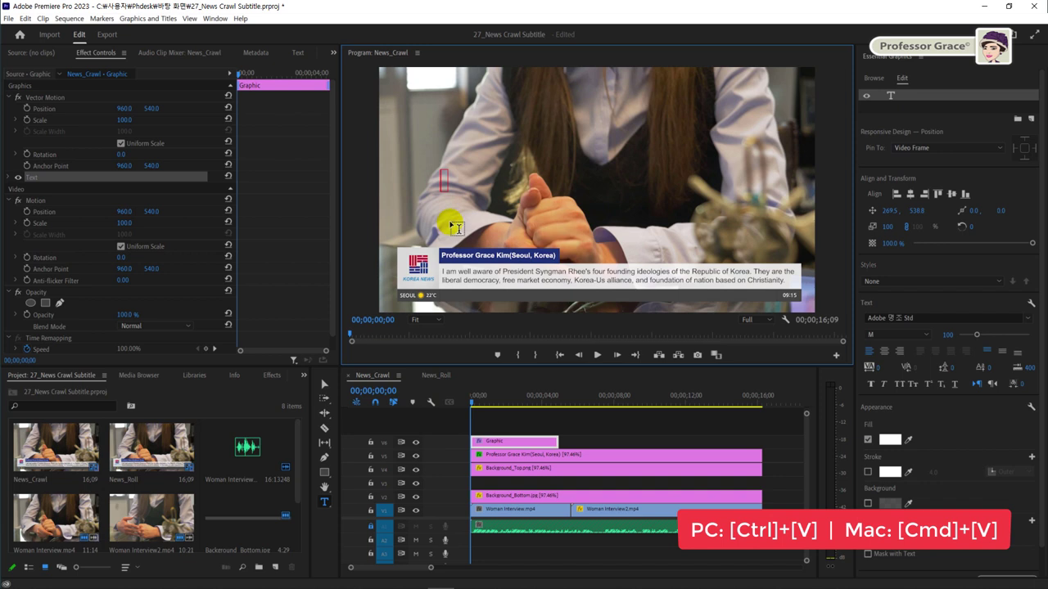
key(ctrl+v)
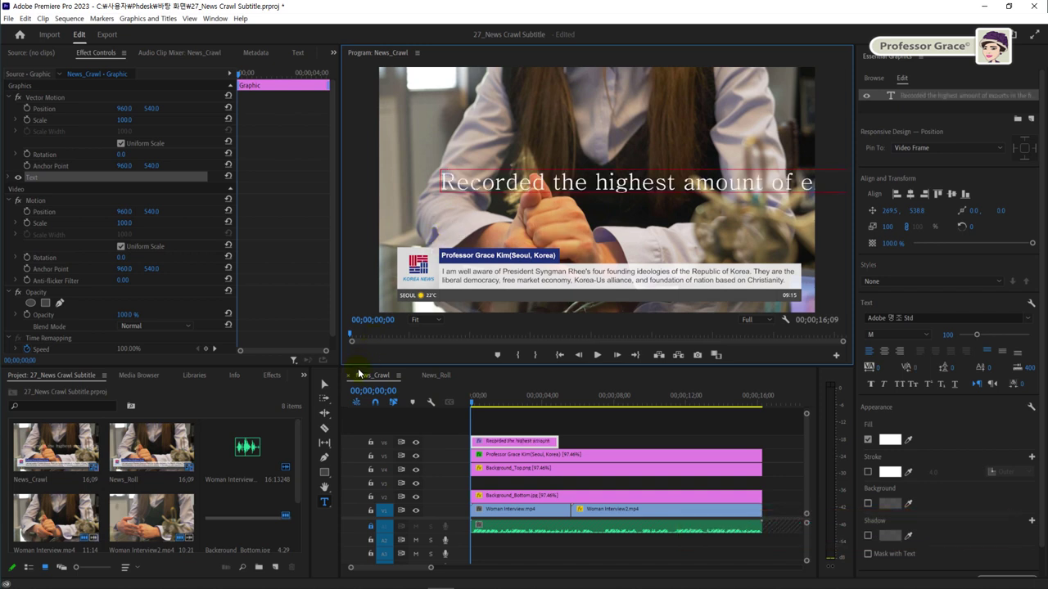
Set the V6 headline text to Arial, style Regular, font size 34
key(v)
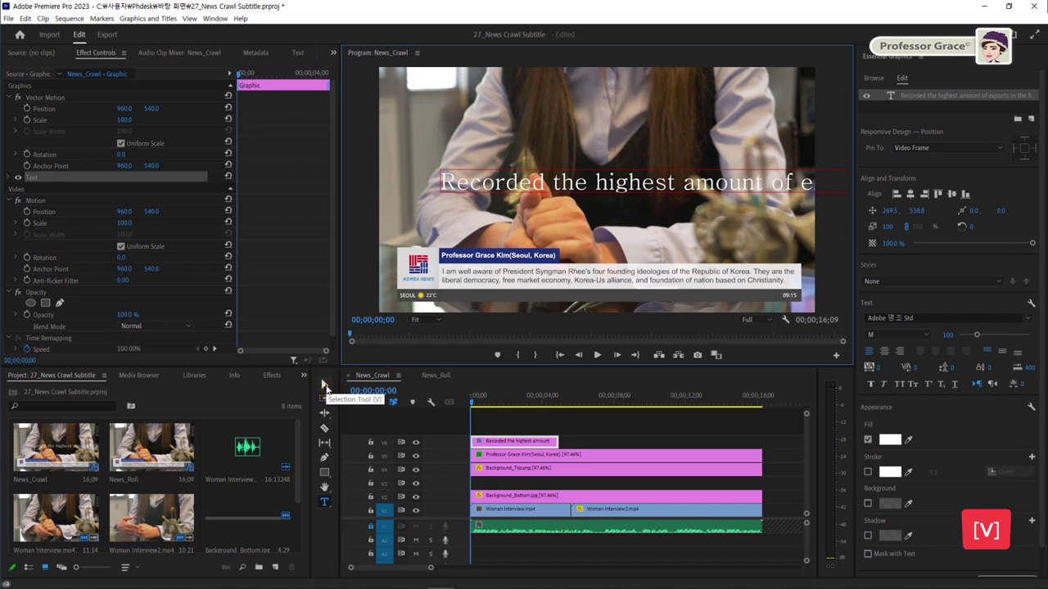
click(323, 385)
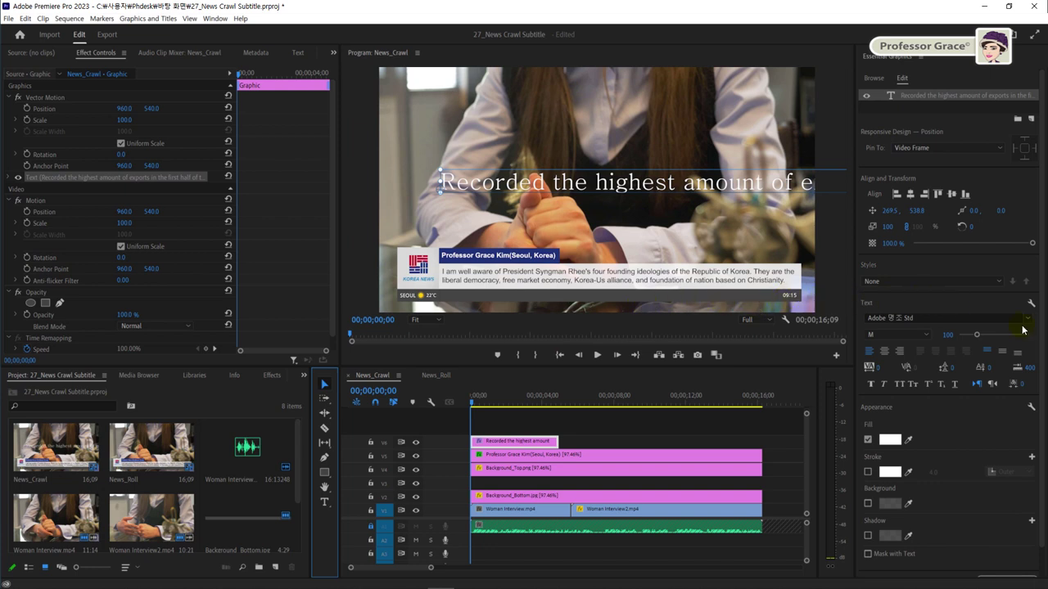
click(1023, 320)
scroll(959, 457, down, 3)
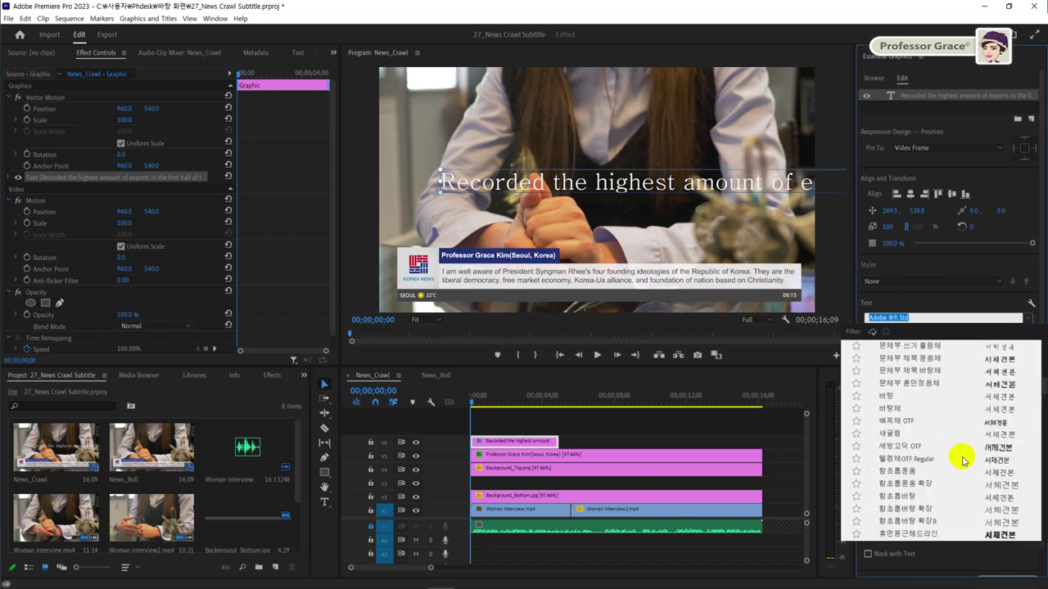
scroll(963, 461, down, 5)
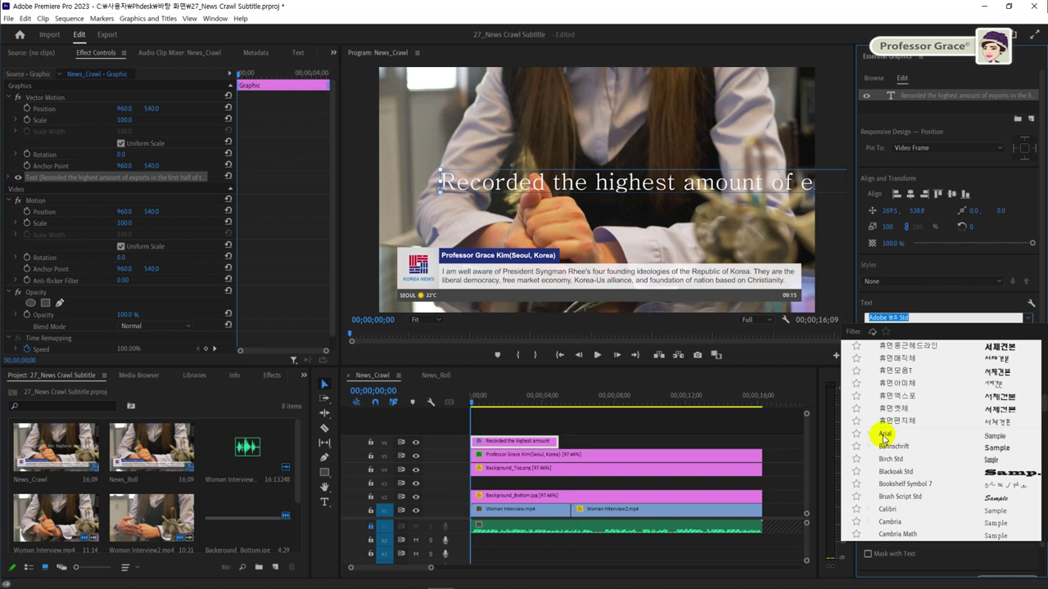
click(890, 440)
click(925, 335)
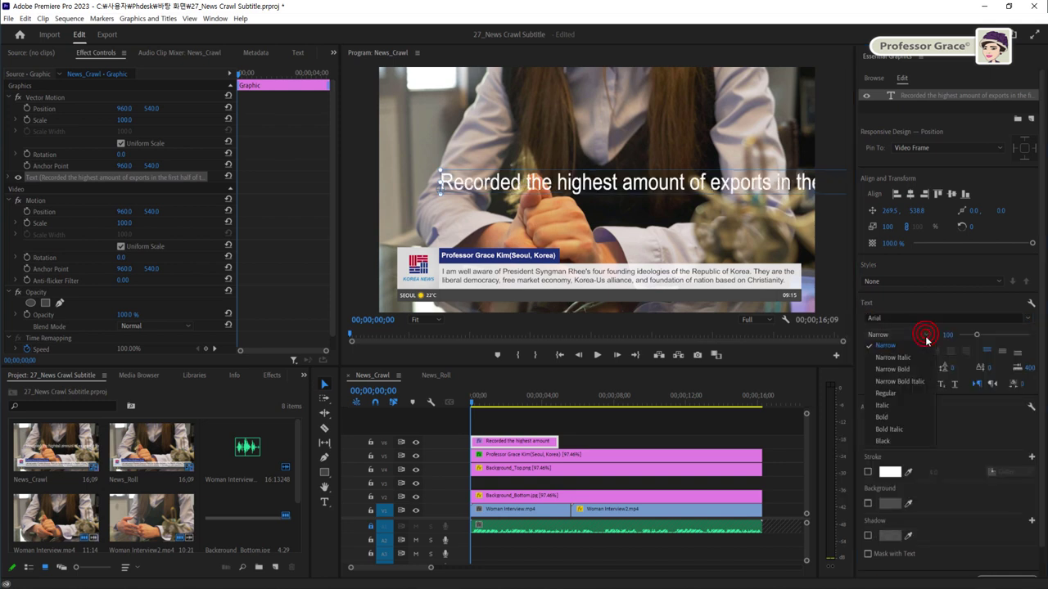
click(906, 391)
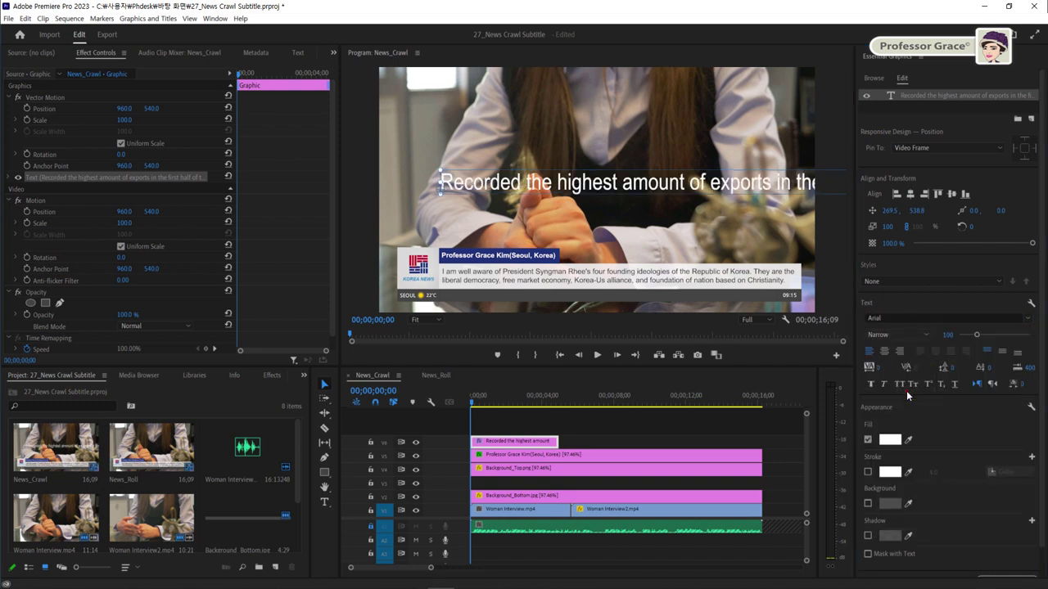
click(948, 335)
text(34)
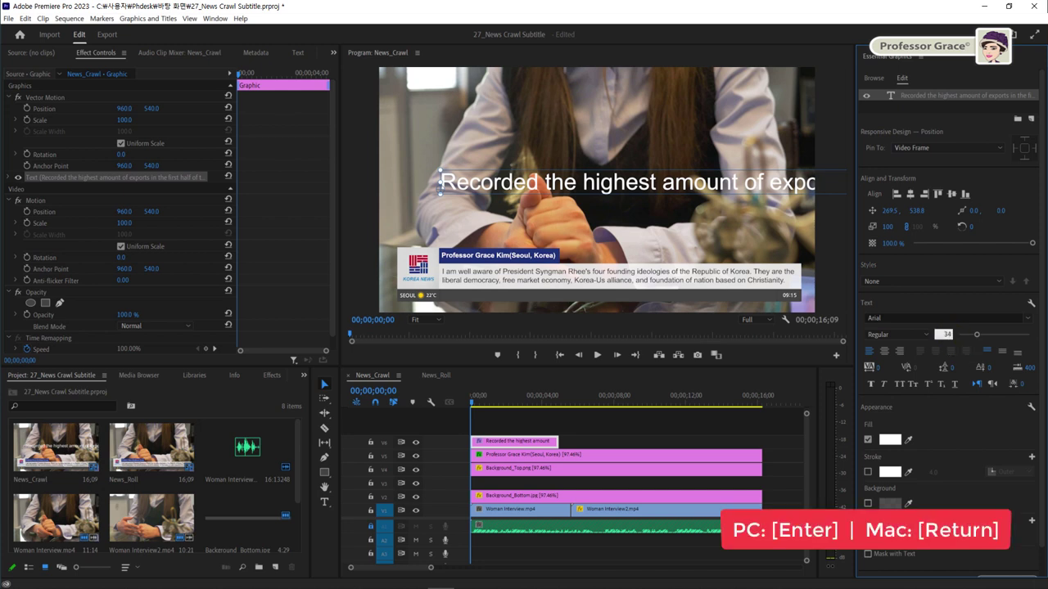
key(Return)
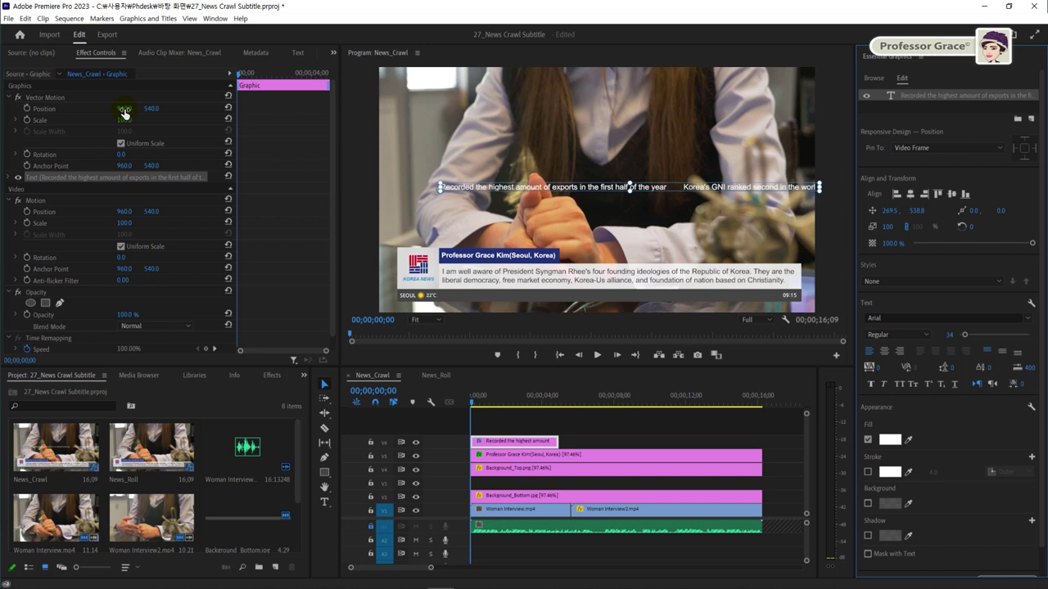
Move the headline to Position 1014.0, 1016.0 inside the bottom news bar
drag(124, 113, 539, 108)
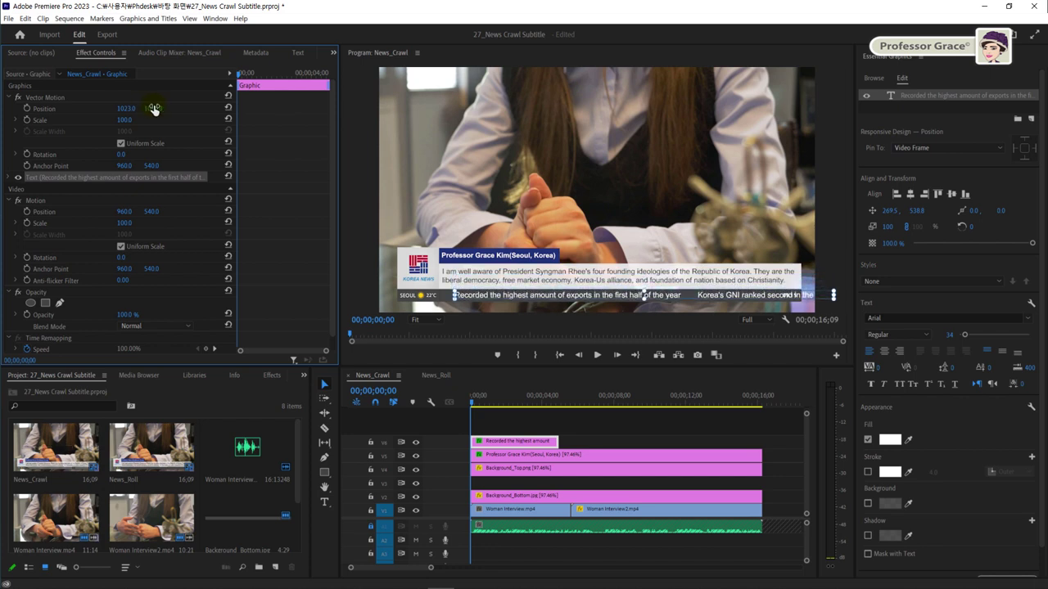
drag(644, 295, 642, 295)
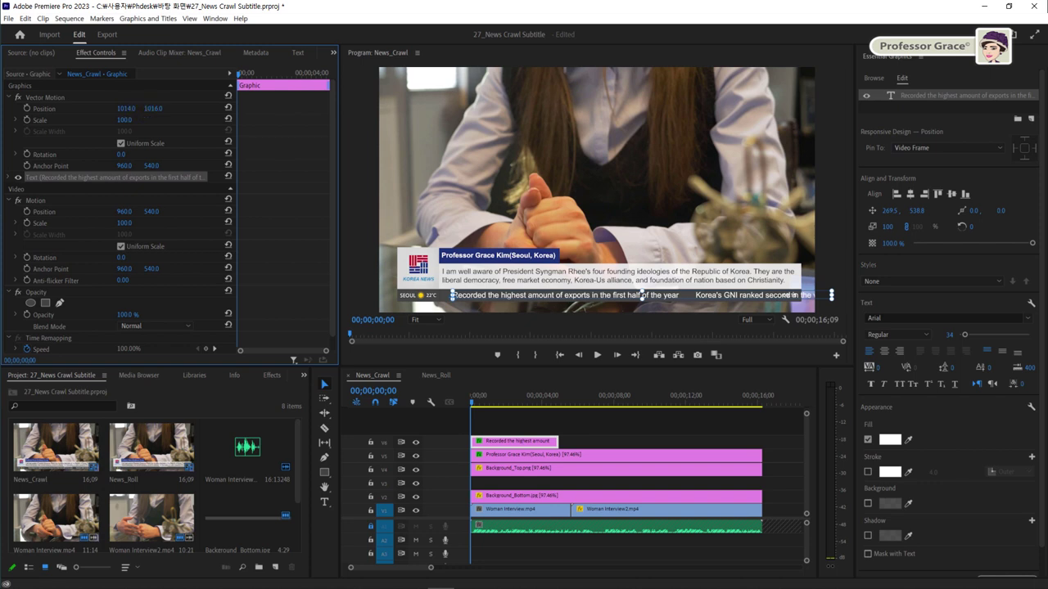
click(153, 108)
Add Triangle.png as a new image layer in the headline graphic
click(629, 431)
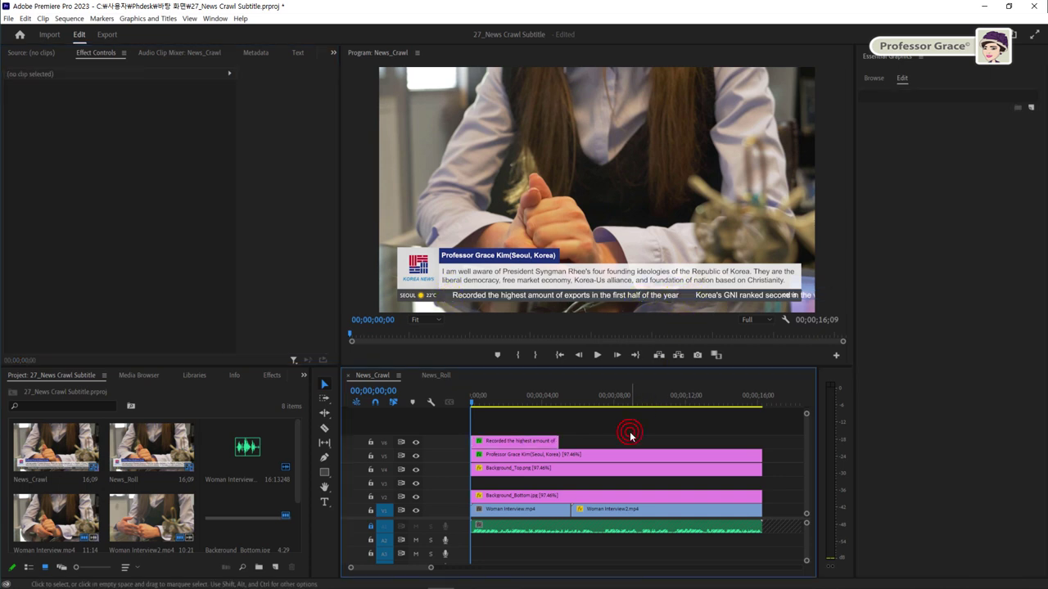
click(581, 300)
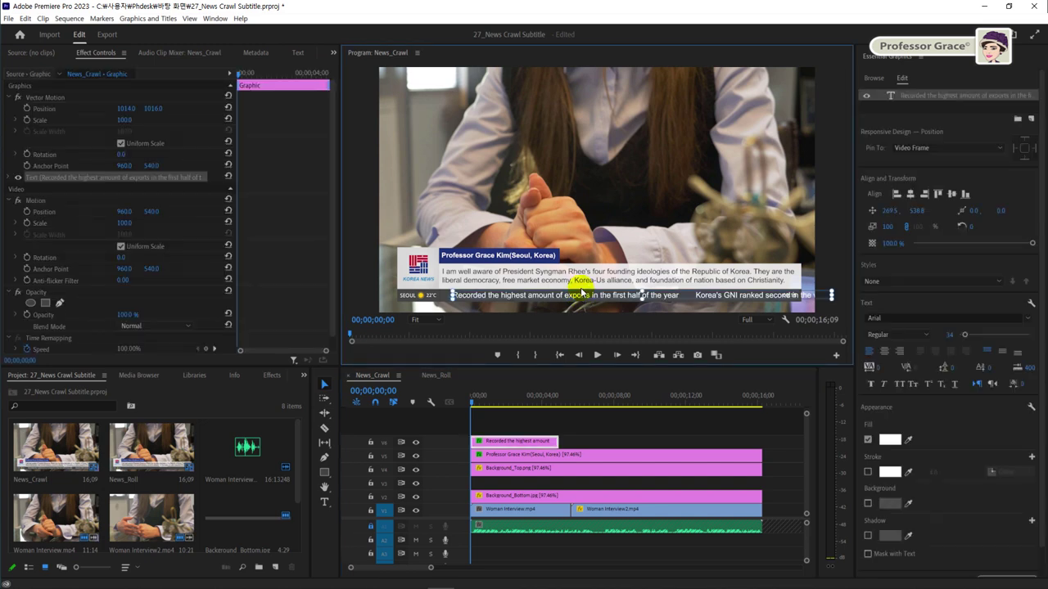
click(1031, 120)
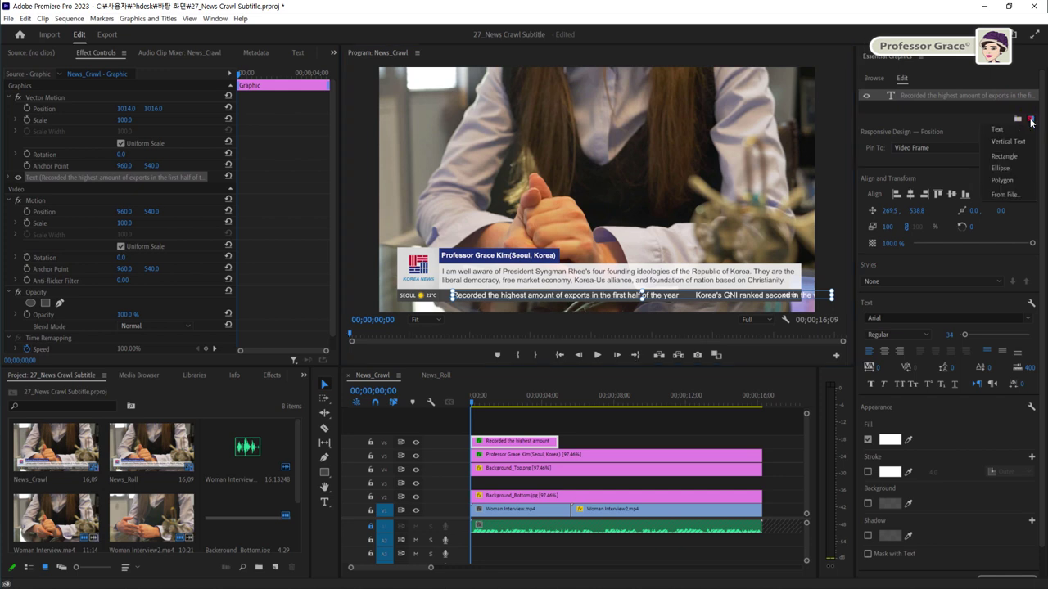
click(1008, 195)
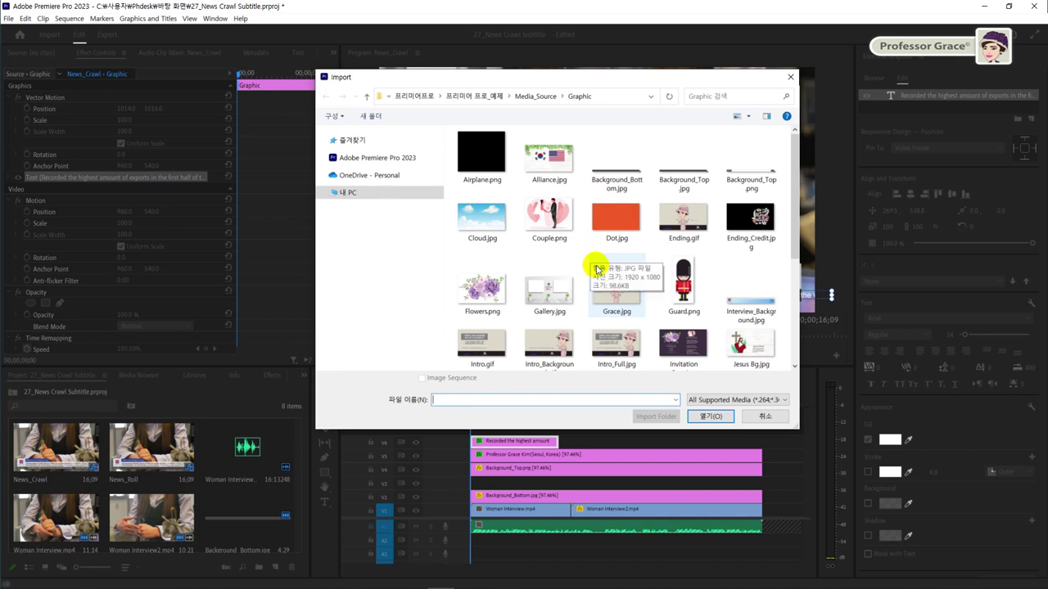
scroll(594, 264, down, 3)
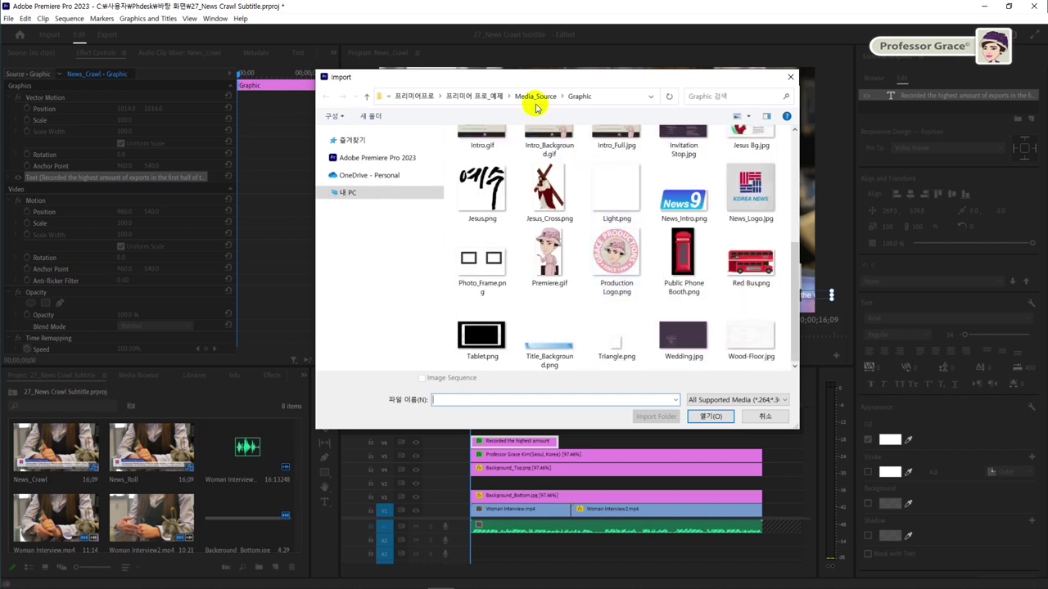
click(614, 342)
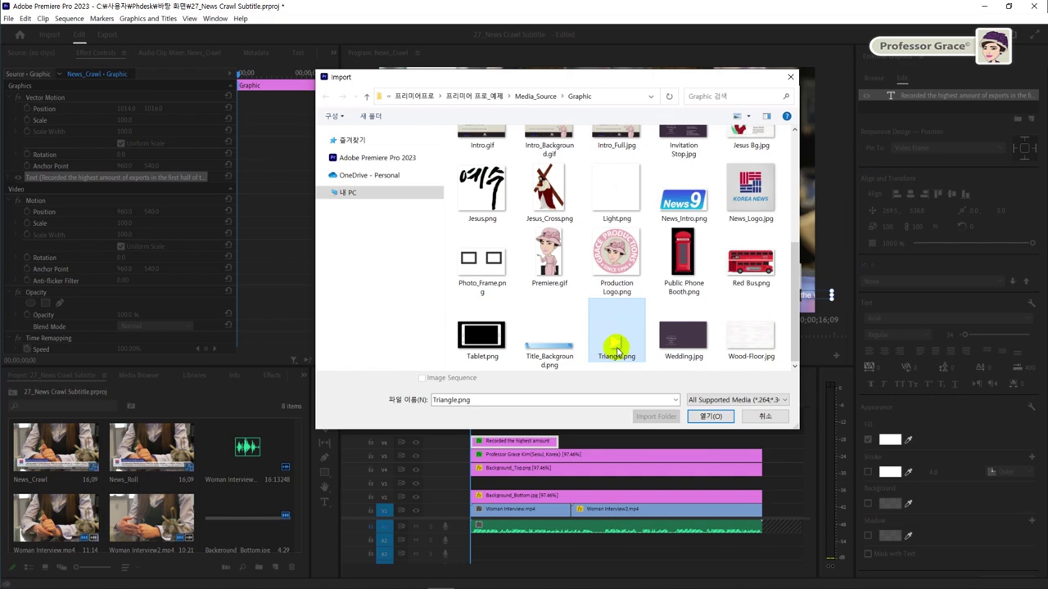
double_click(616, 345)
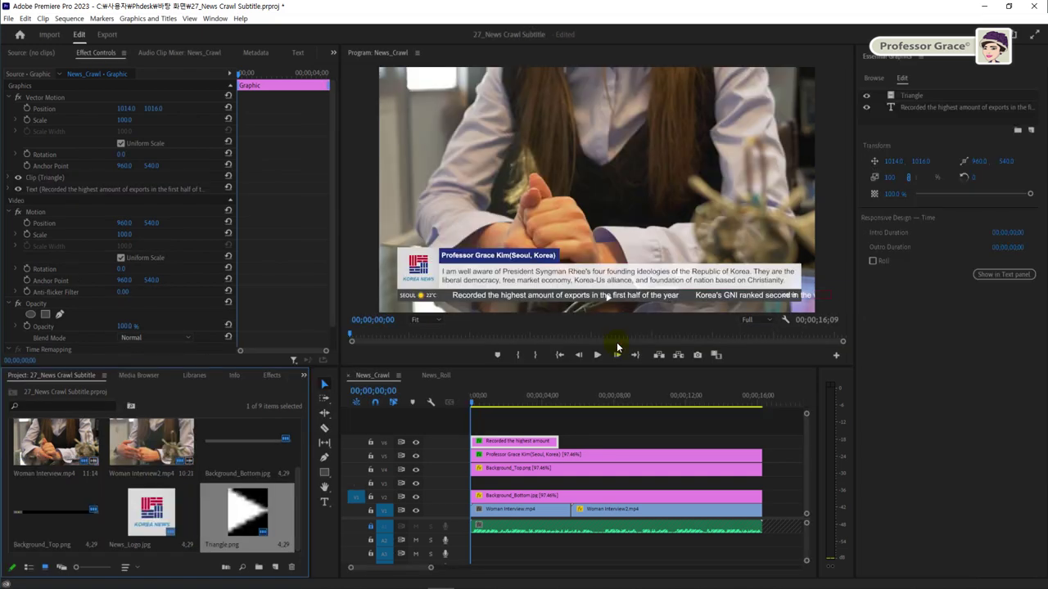
Slide the Triangle layer left to sit before the export headline
click(883, 105)
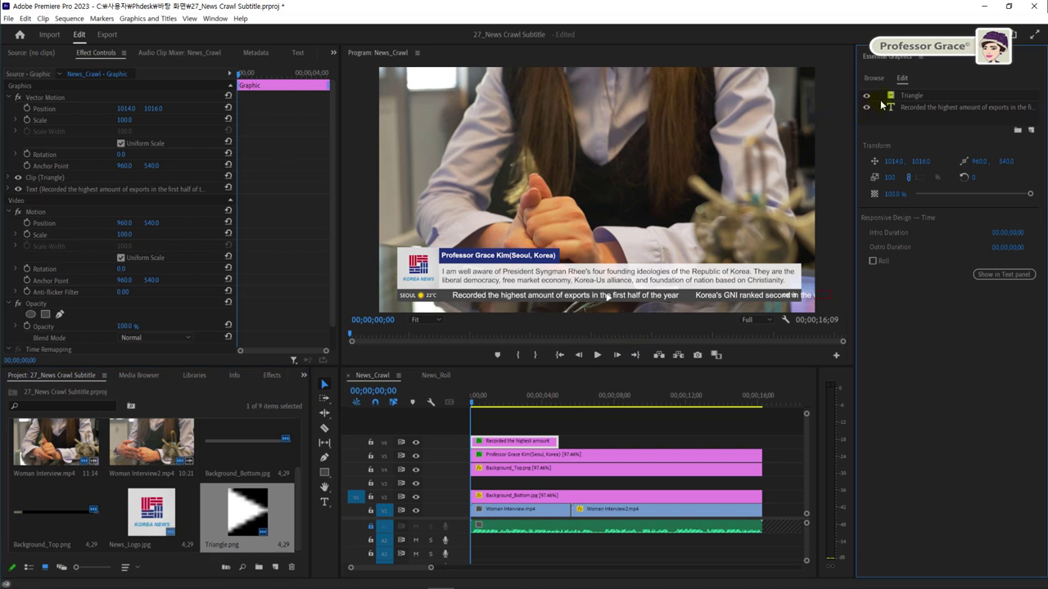
click(889, 99)
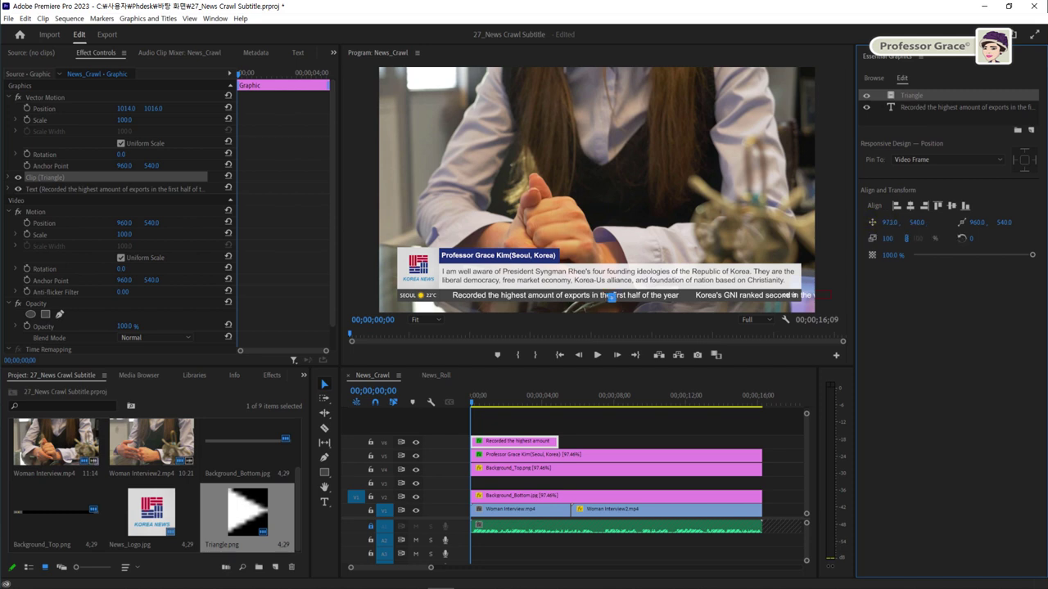
drag(889, 222, 714, 222)
Duplicate the Triangle layer and move the copy right to 1314, 530 before the GNI headline
key(ctrl+c)
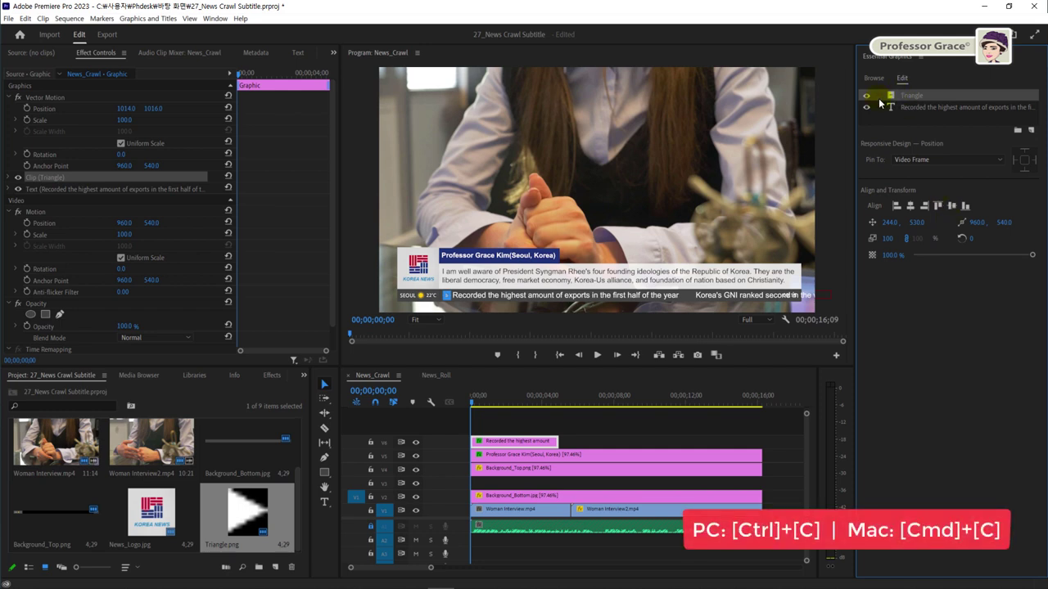
key(ctrl+v)
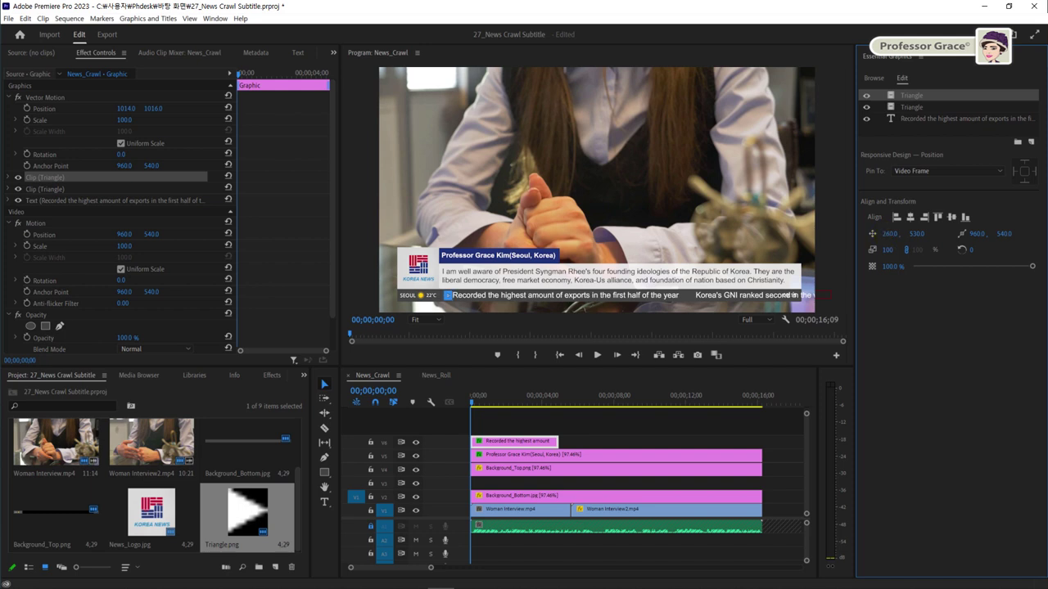
drag(442, 296, 664, 296)
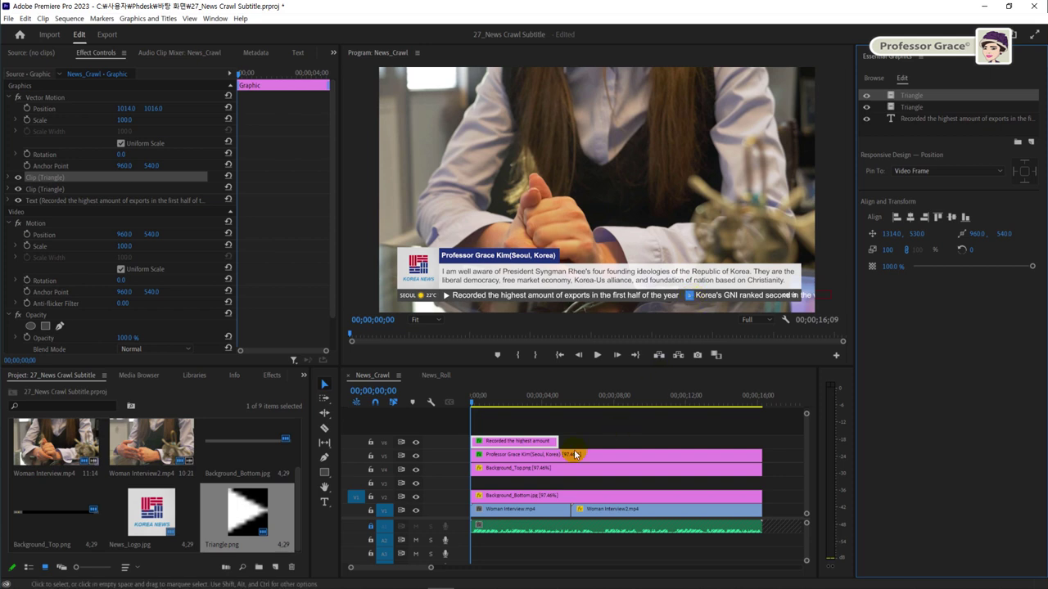
Move the headline clip to V3, extend it to the sequence end, and start Position keyframing
click(514, 442)
drag(505, 446, 557, 481)
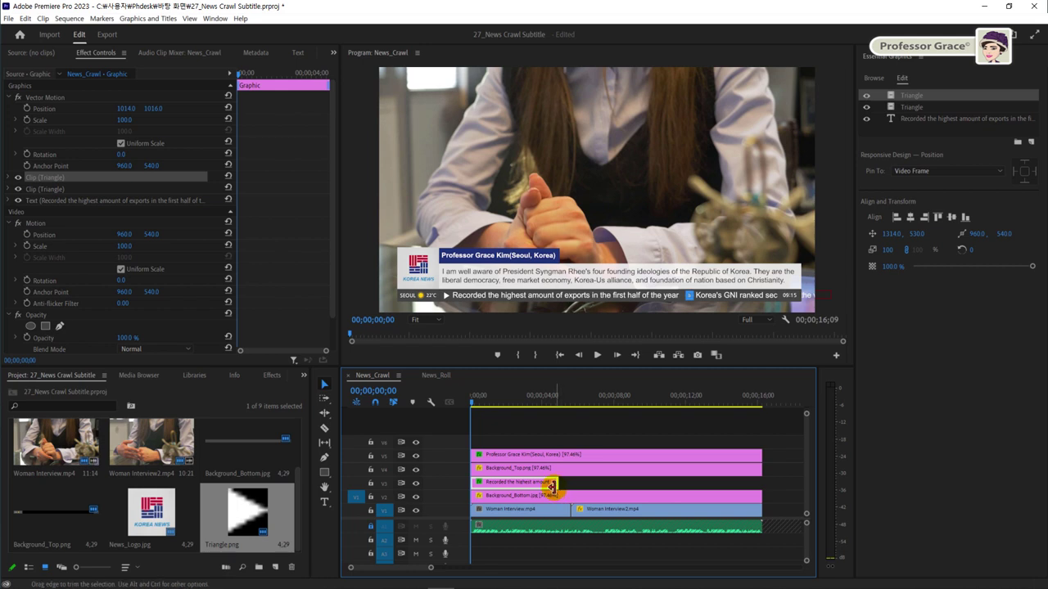
drag(552, 487, 761, 481)
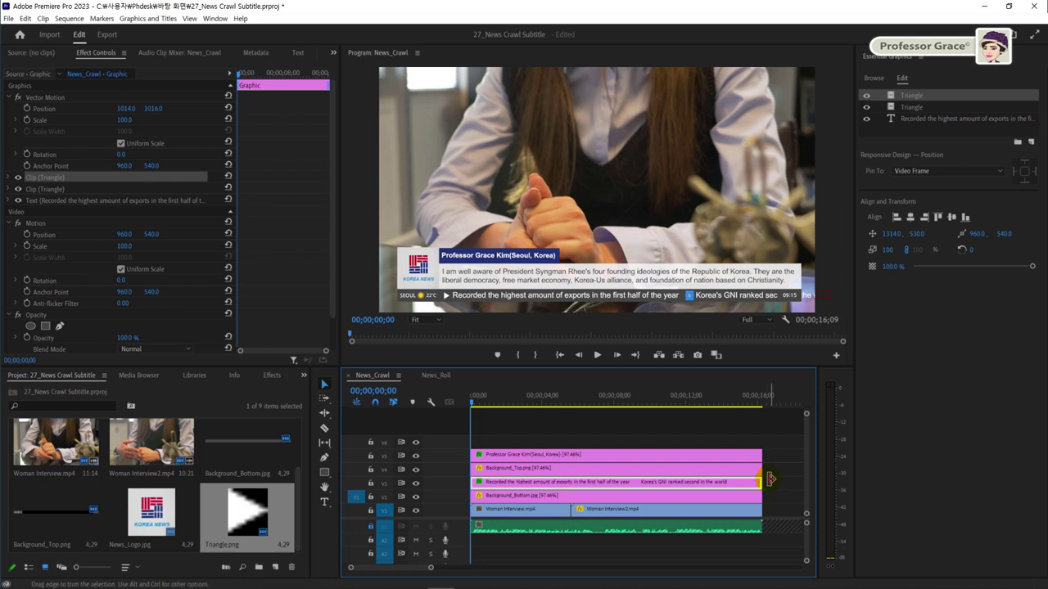
click(714, 482)
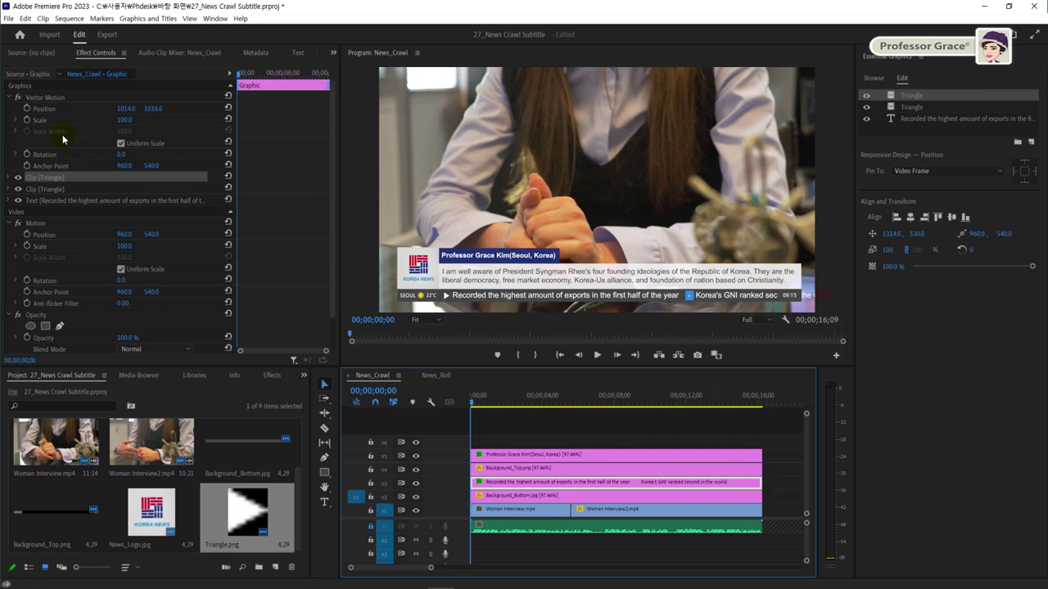
click(25, 108)
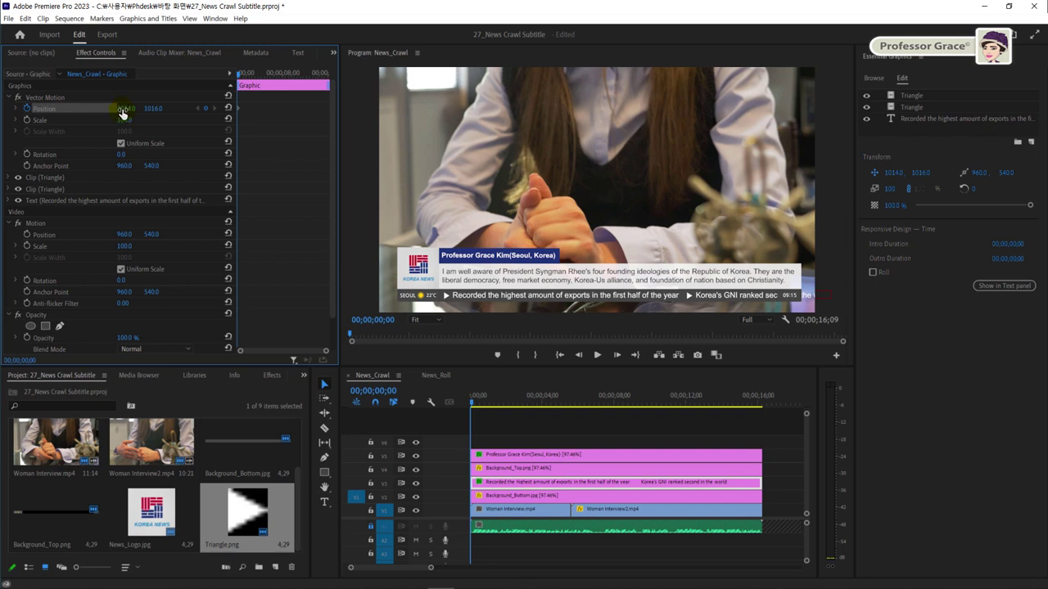
Push the headline text far to the right, then move the playhead to 00;00;16;07
drag(126, 108, 244, 219)
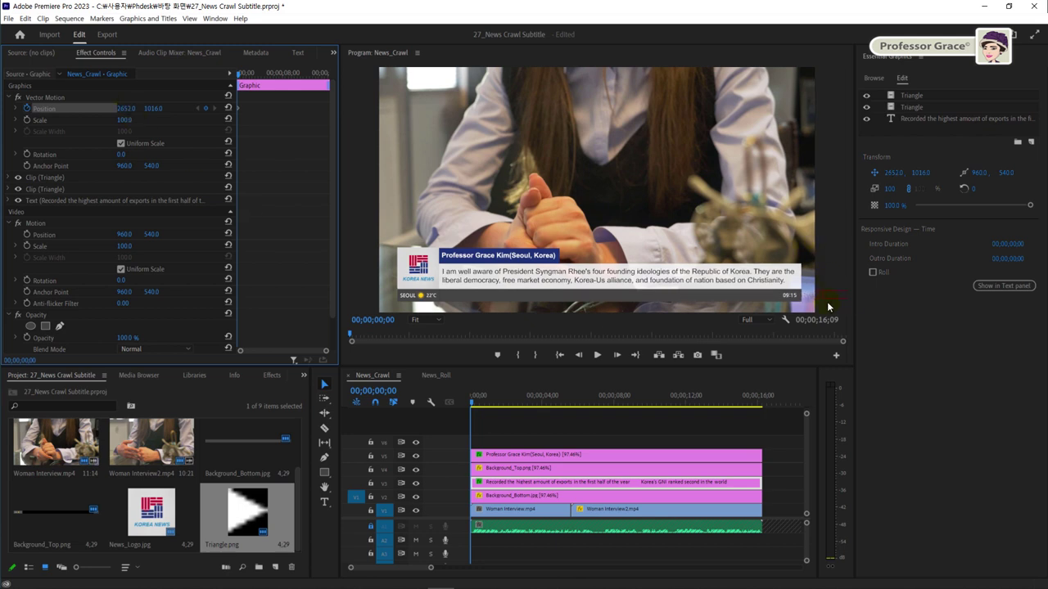
click(753, 401)
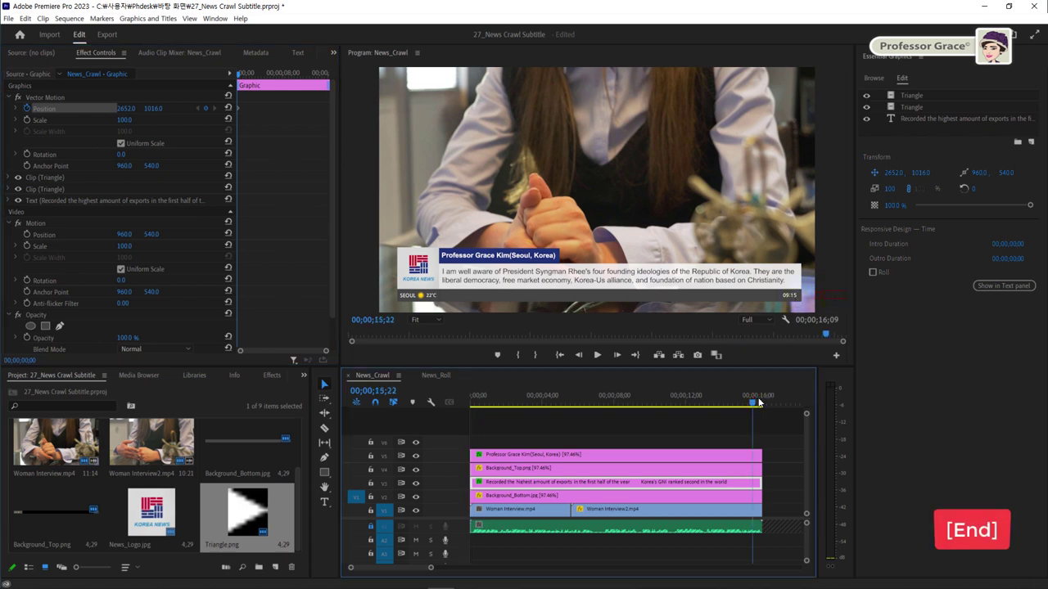
drag(758, 401, 762, 403)
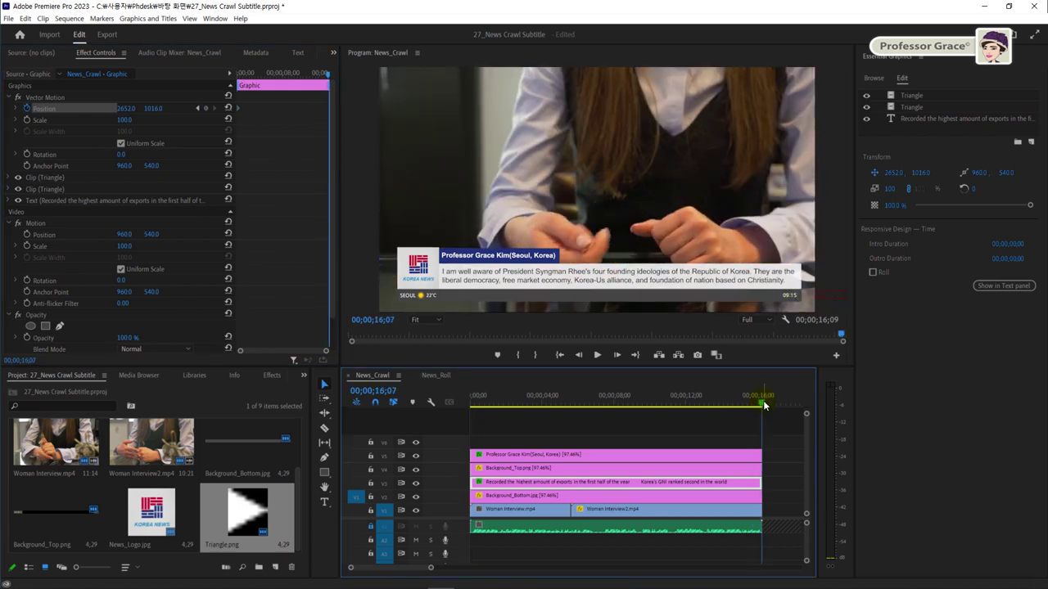
Set the crawl's end Position X to -992 and play the sequence back from the start
click(131, 121)
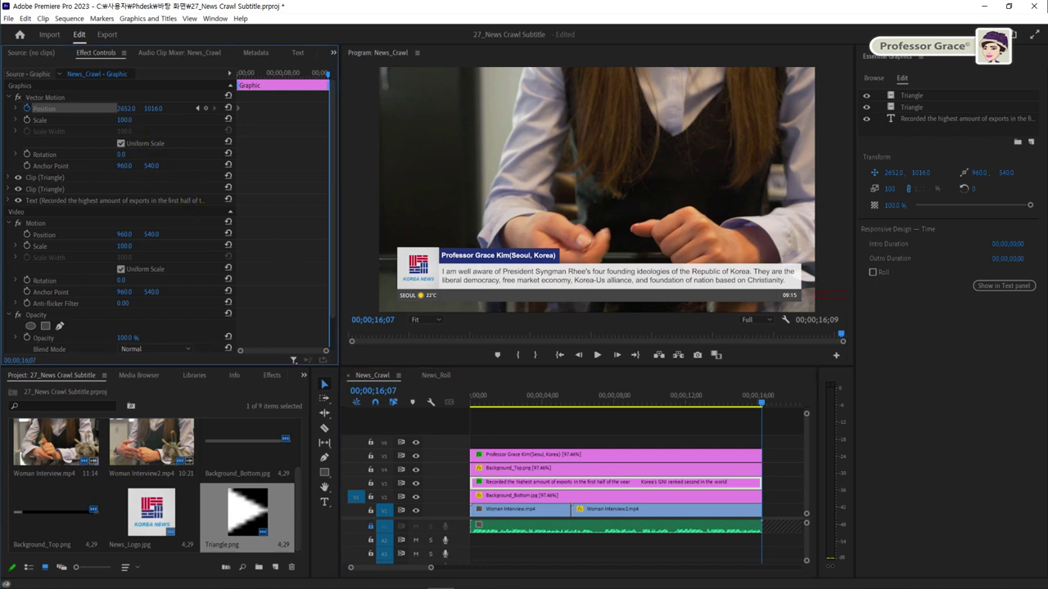
drag(126, 108, 4, 113)
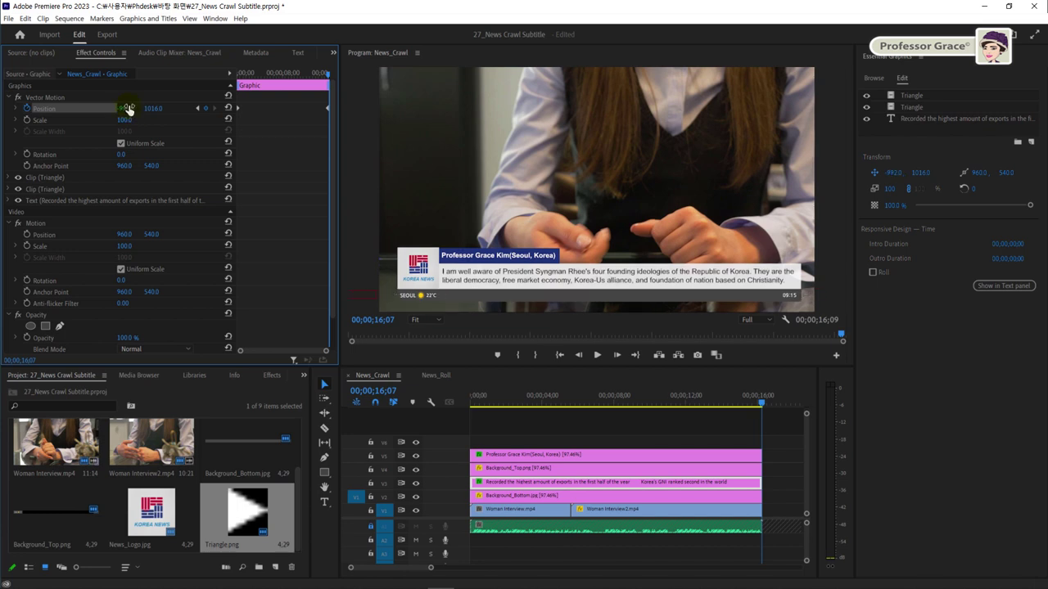
key(Home)
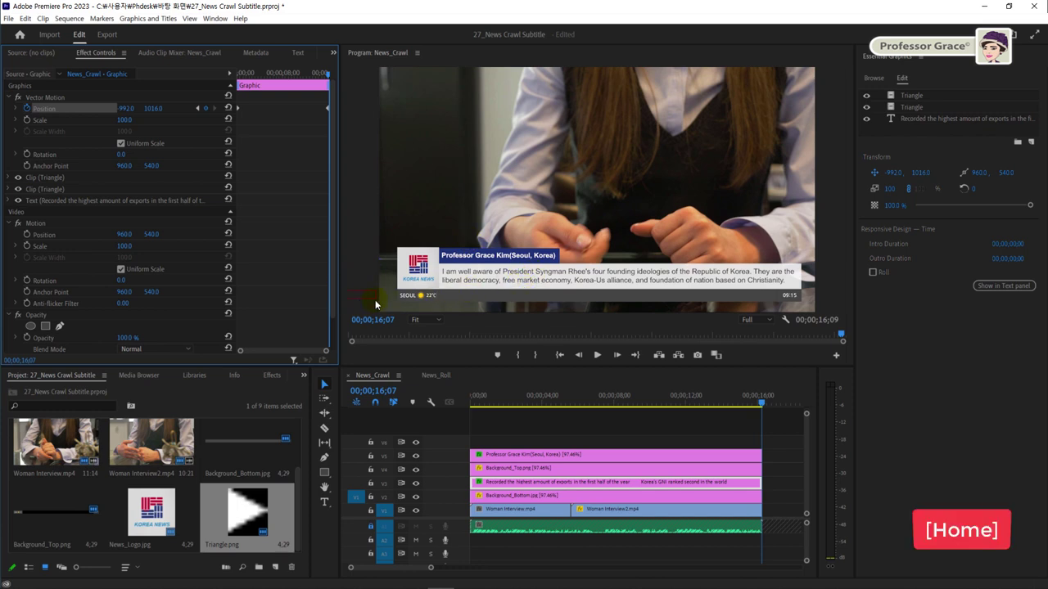
key(space)
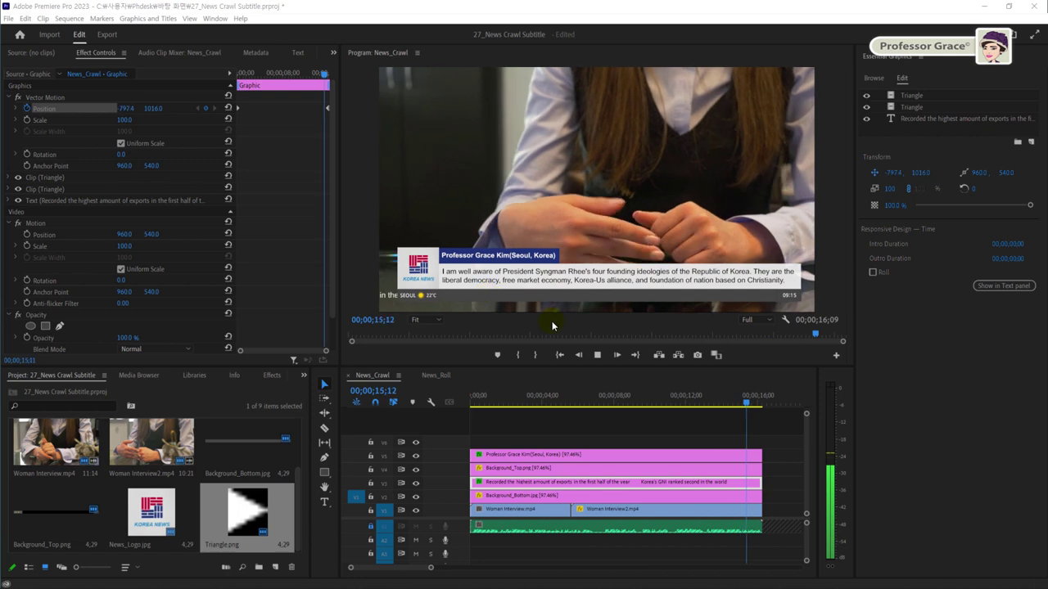
Scrub through the crawl animation, checking its entry, middle and end
click(711, 392)
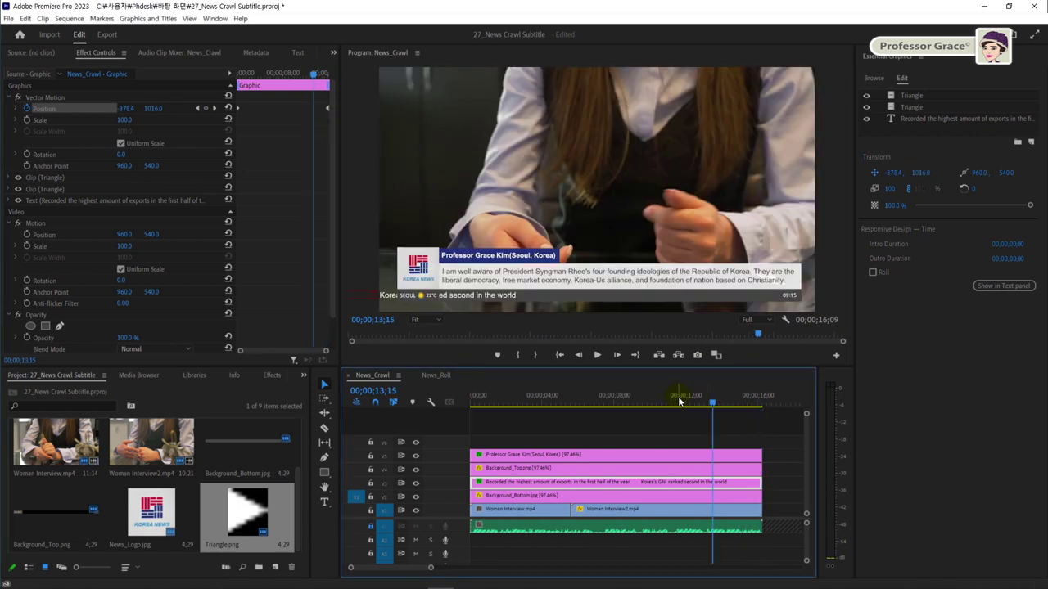
click(609, 399)
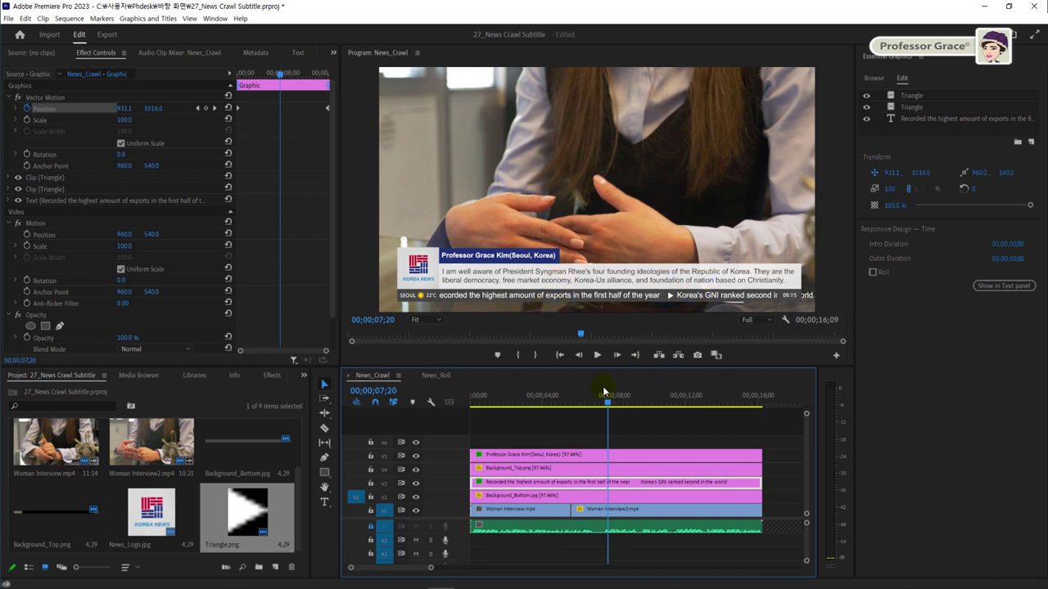
mouse_move(509, 403)
mouse_down()
mouse_move(480, 403)
mouse_move(496, 407)
mouse_up()
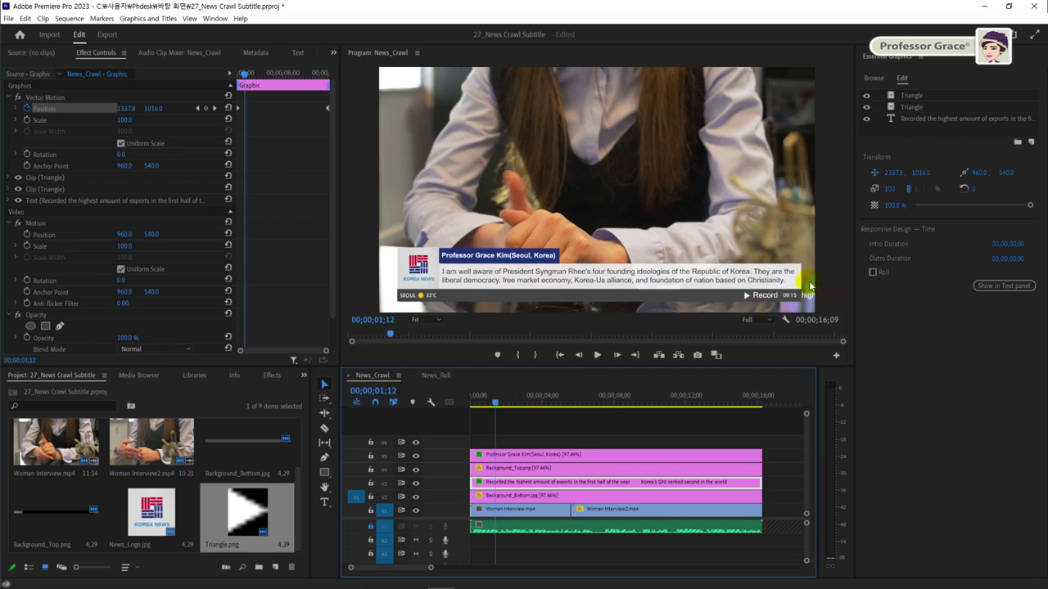
drag(619, 404, 689, 404)
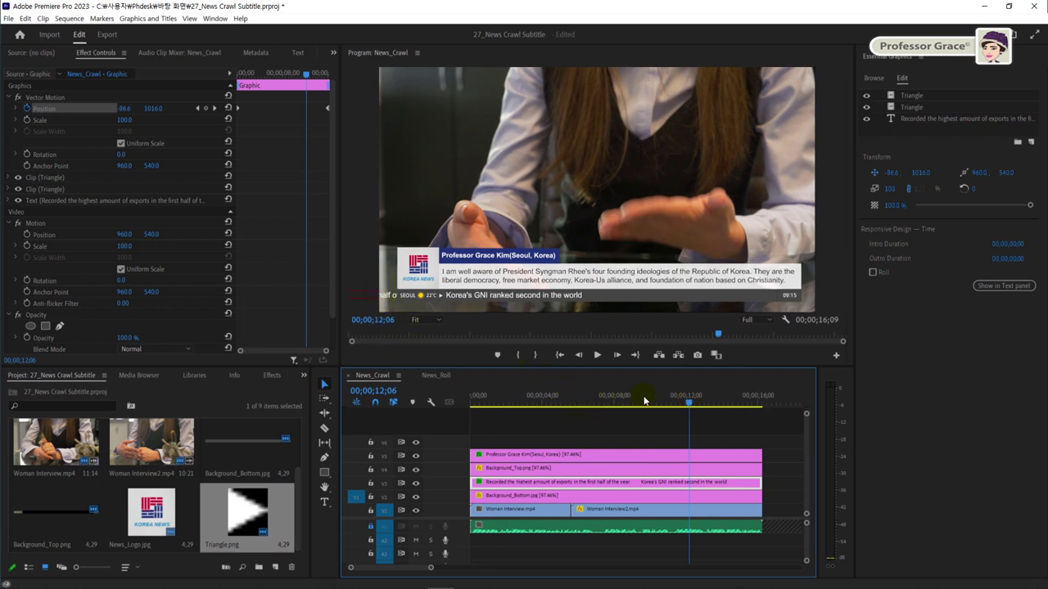
drag(667, 401, 724, 407)
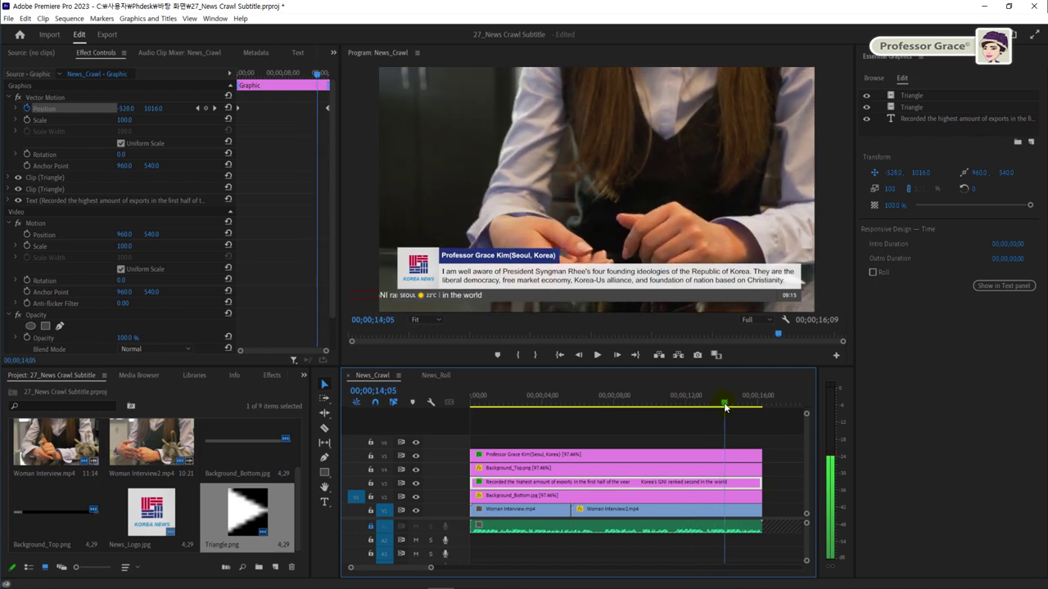
click(604, 399)
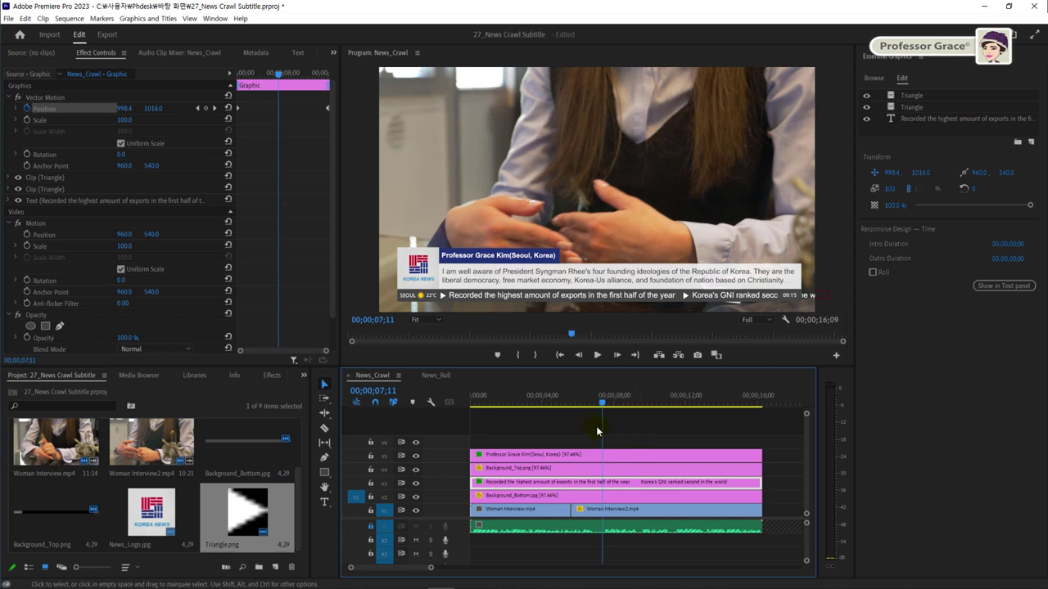
Enter the current time directly, going to 00;00;05;00 and then 00;00;08;00
click(387, 393)
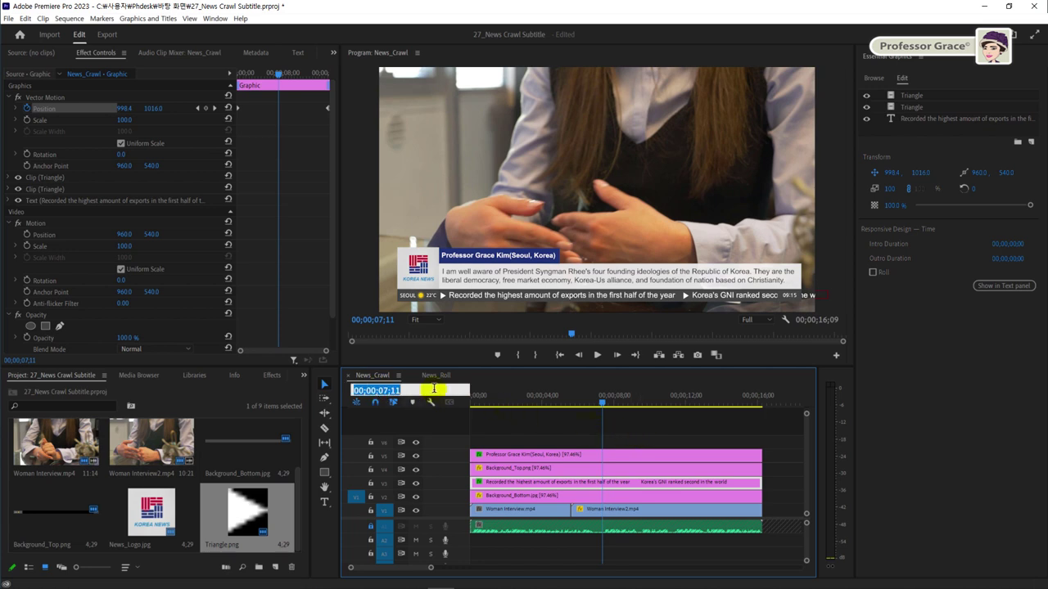
text(5.)
key(Return)
text(8.)
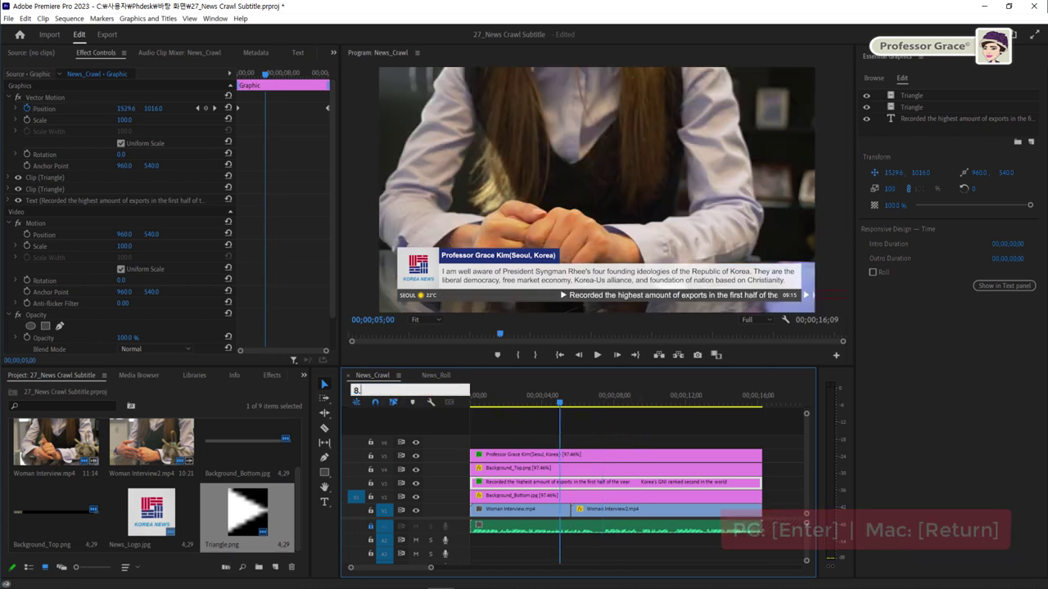
key(Return)
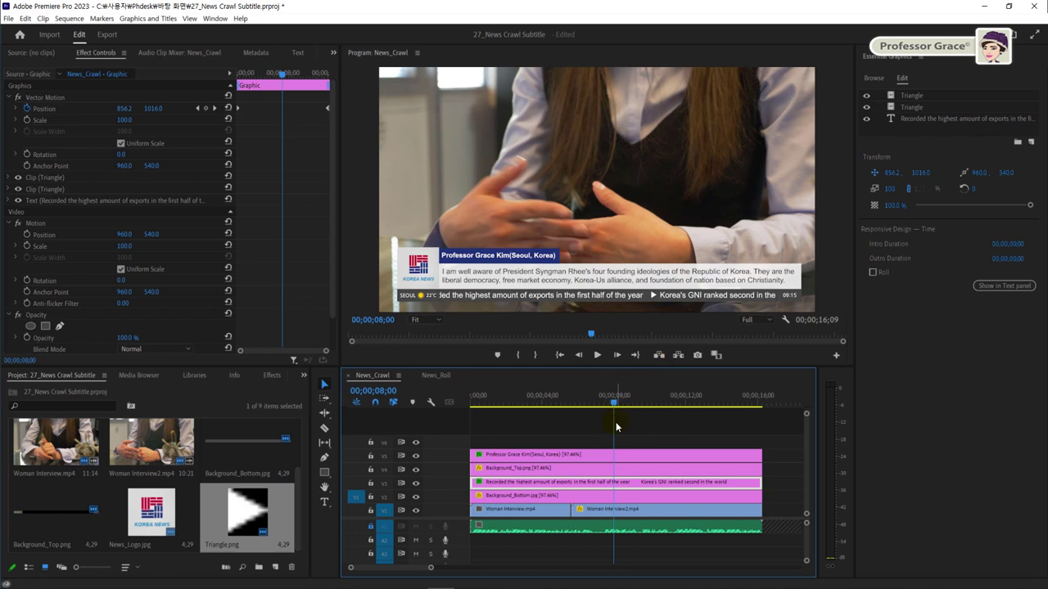
click(573, 470)
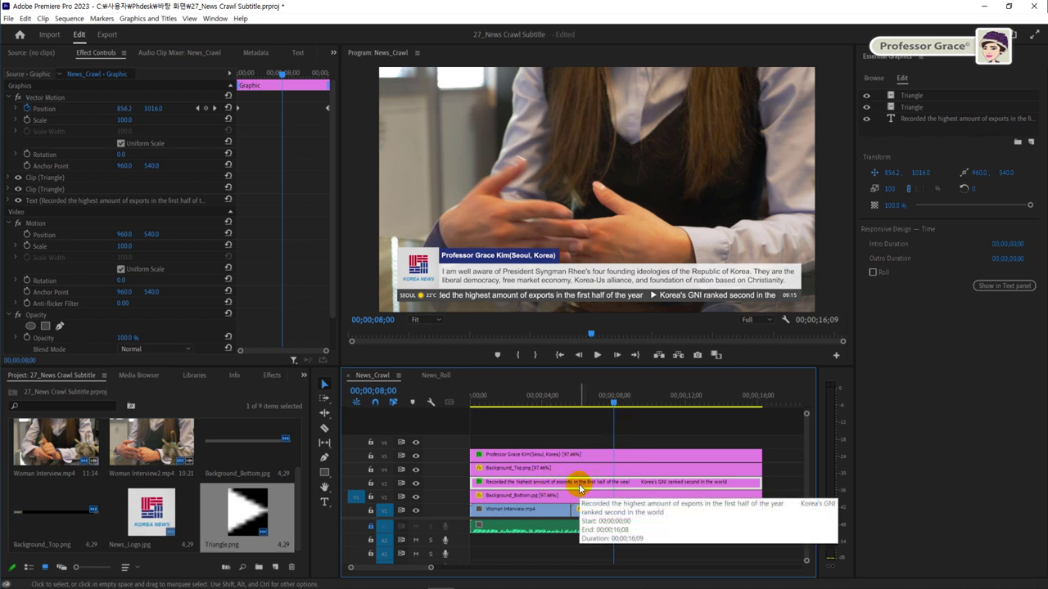
scroll(45, 335, down, 1)
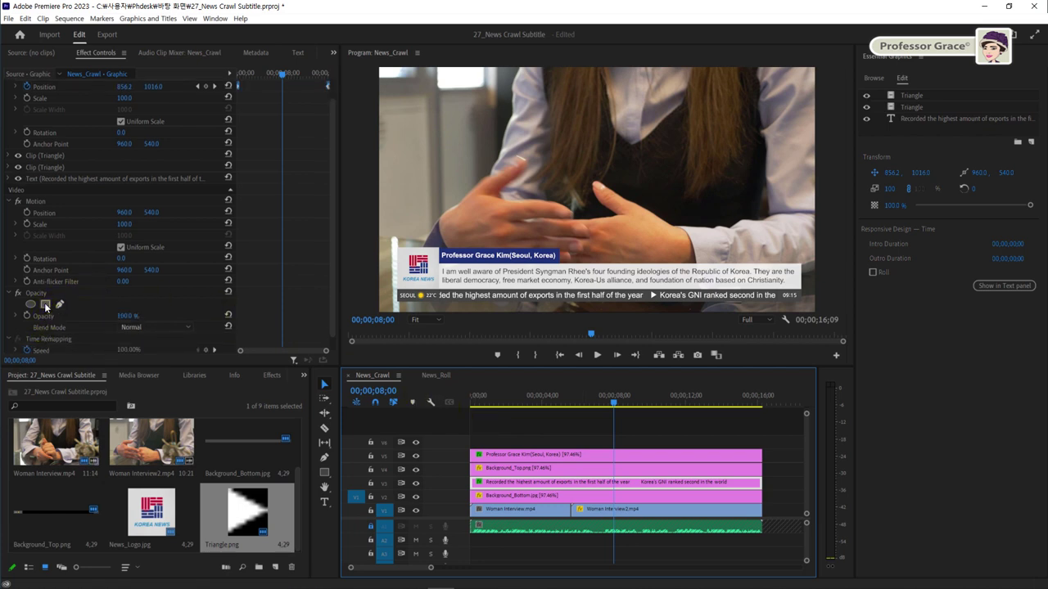
Add a 4-point opacity mask and fit its corners around the crawl line between SEOUL 23°C and 09:15
click(45, 305)
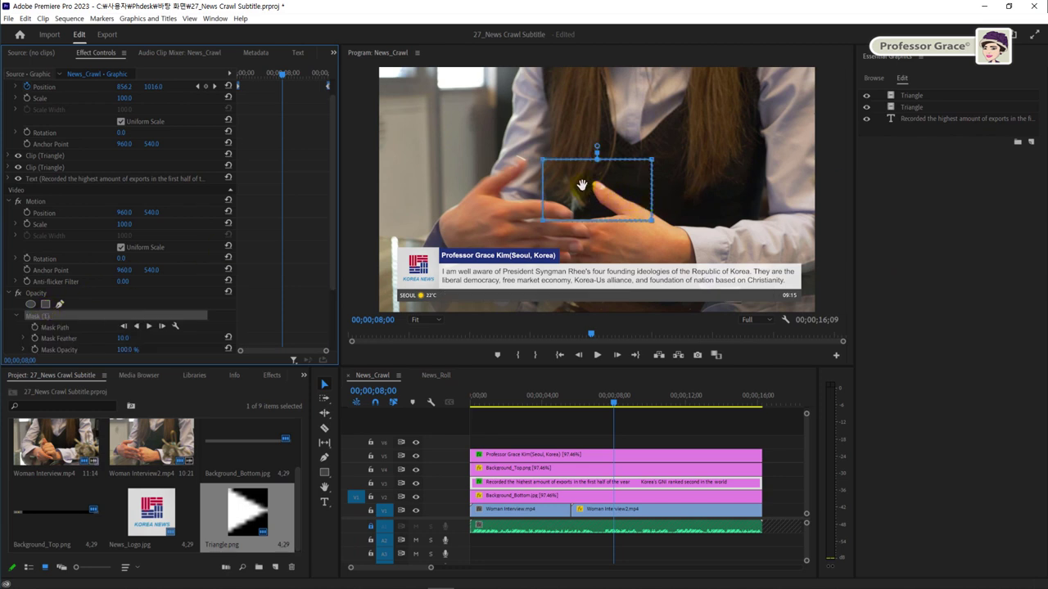
drag(581, 185, 479, 266)
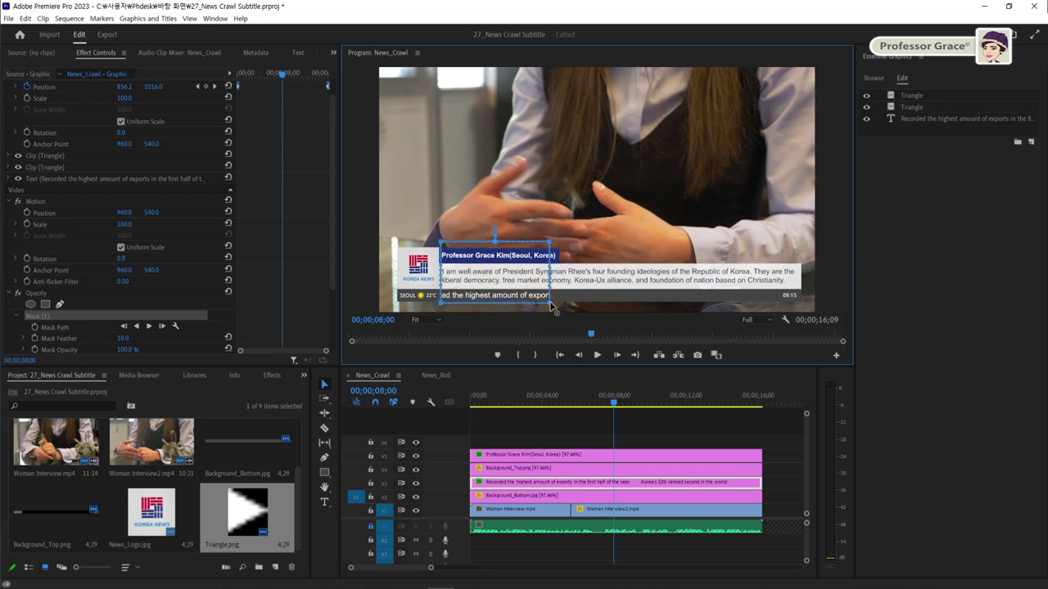
drag(551, 305, 784, 306)
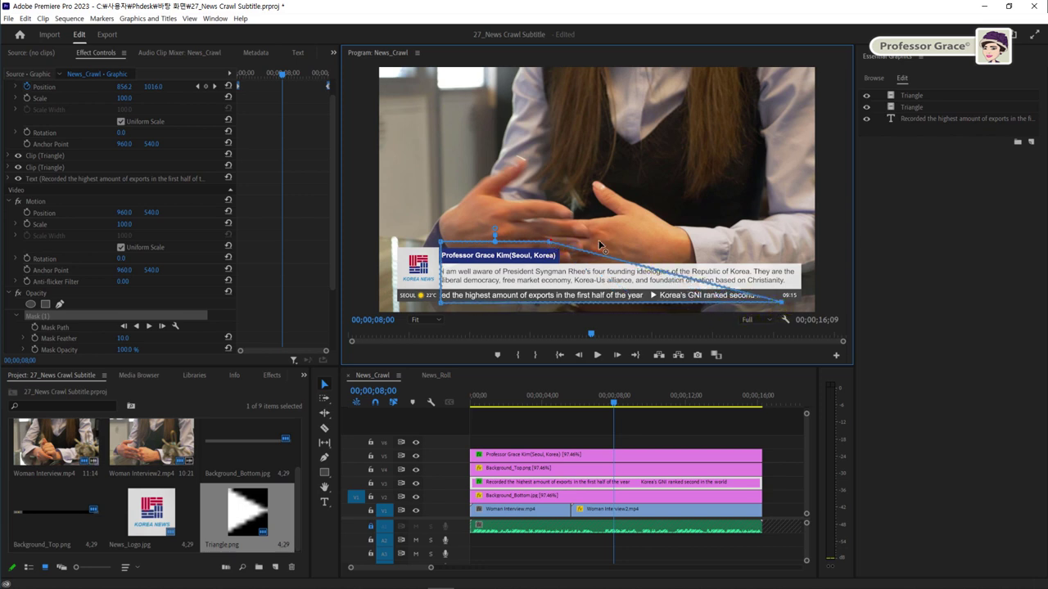
drag(600, 245, 782, 288)
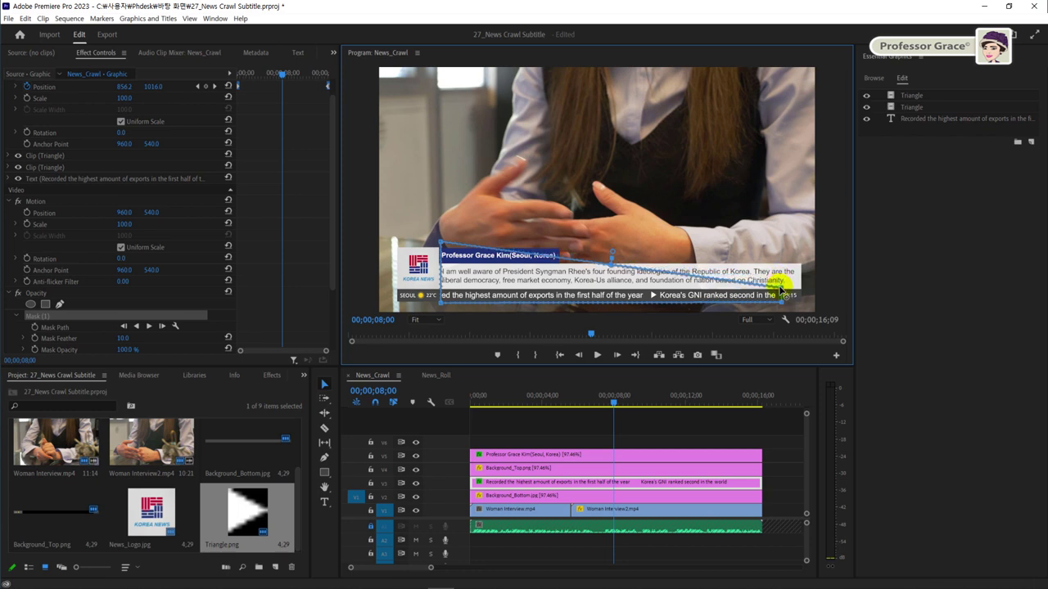
drag(440, 243, 439, 286)
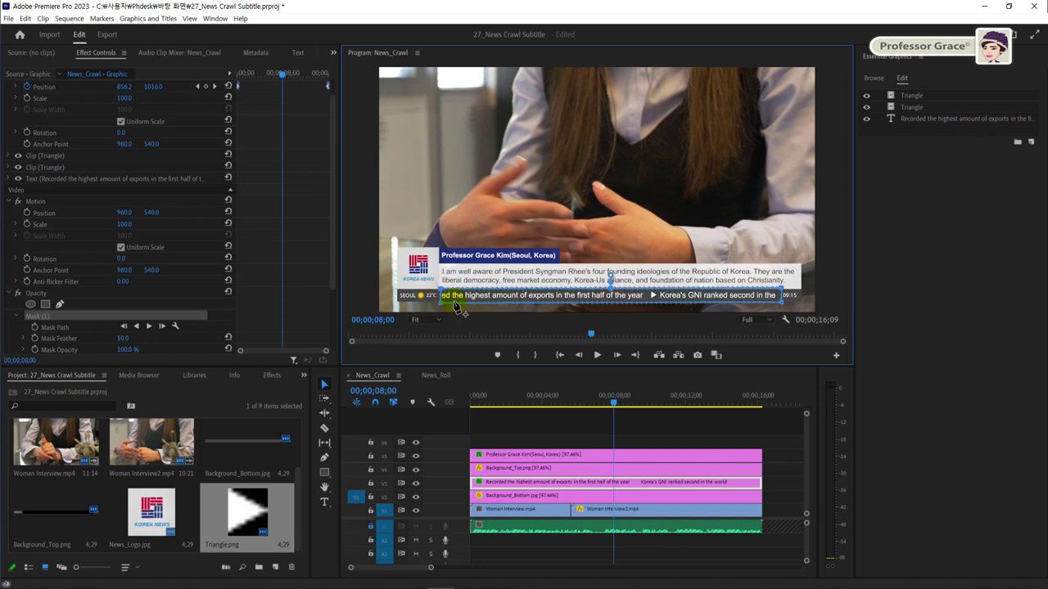
click(779, 293)
drag(779, 293, 778, 301)
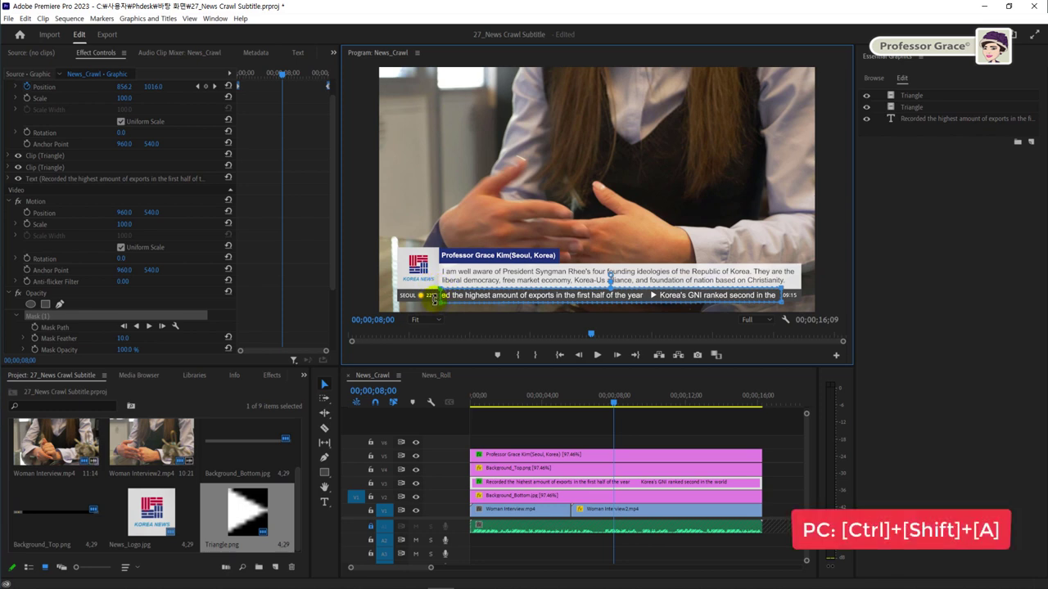
click(504, 427)
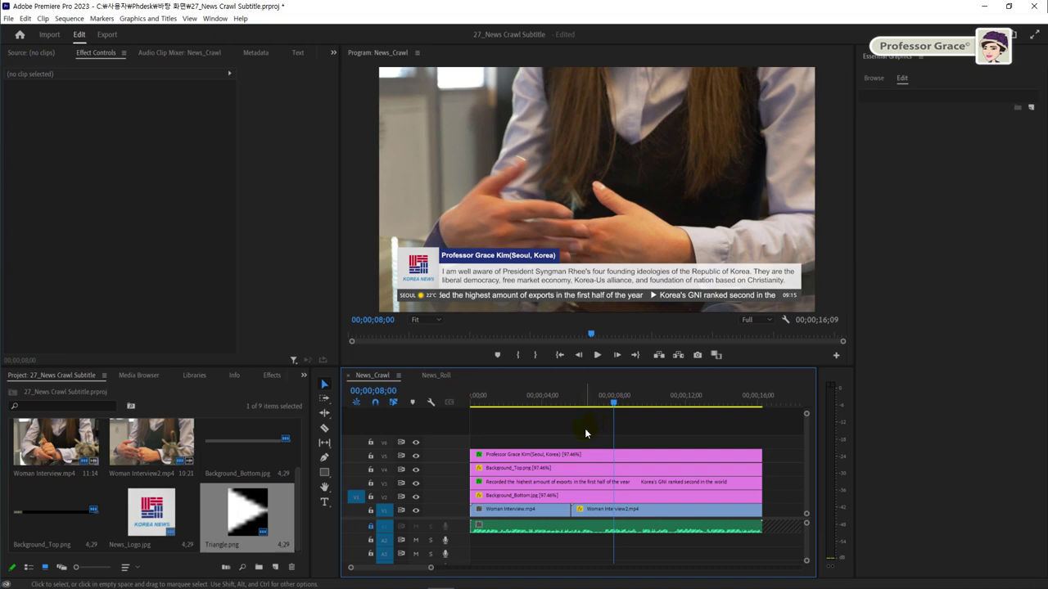
Maximize the Program monitor and play the masked crawl from the start
key(grave)
click(365, 57)
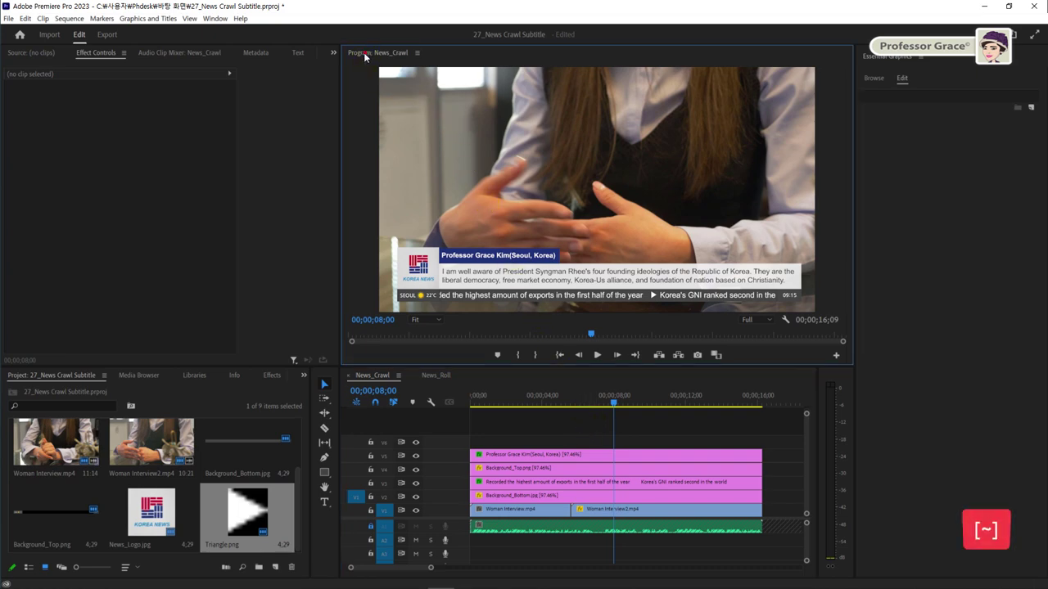
key(grave)
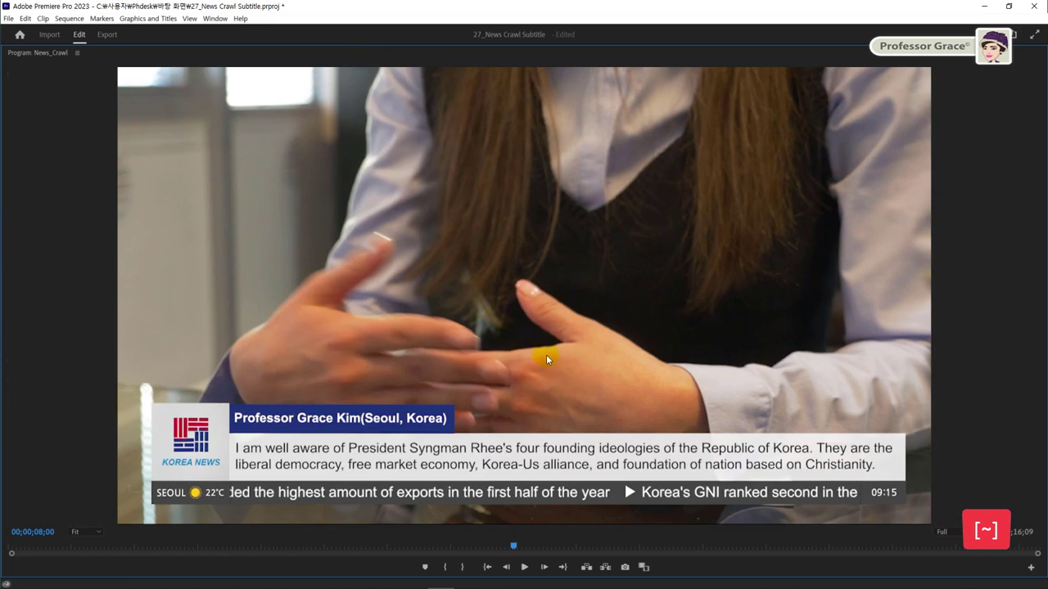
key(Home)
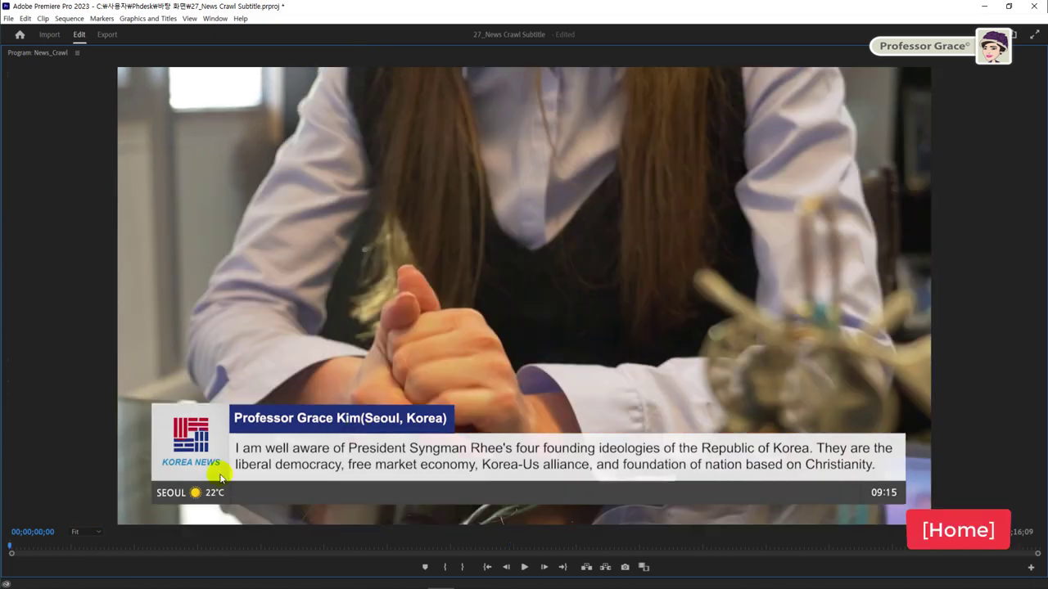
key(space)
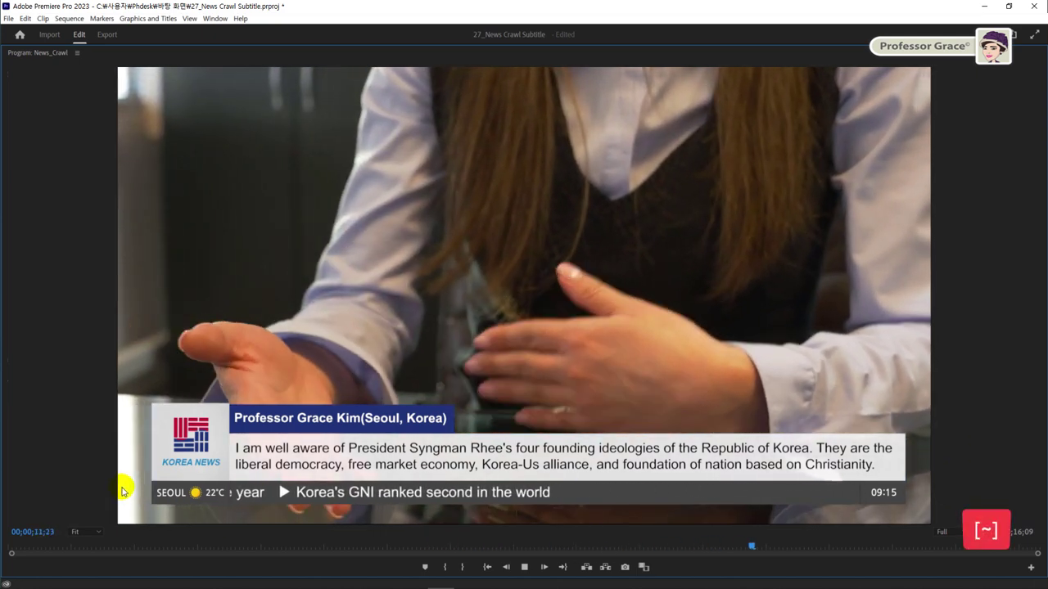
Restore the normal layout, park the playhead at 00;00;07;13, and open the News_Roll sequence
double_click(26, 51)
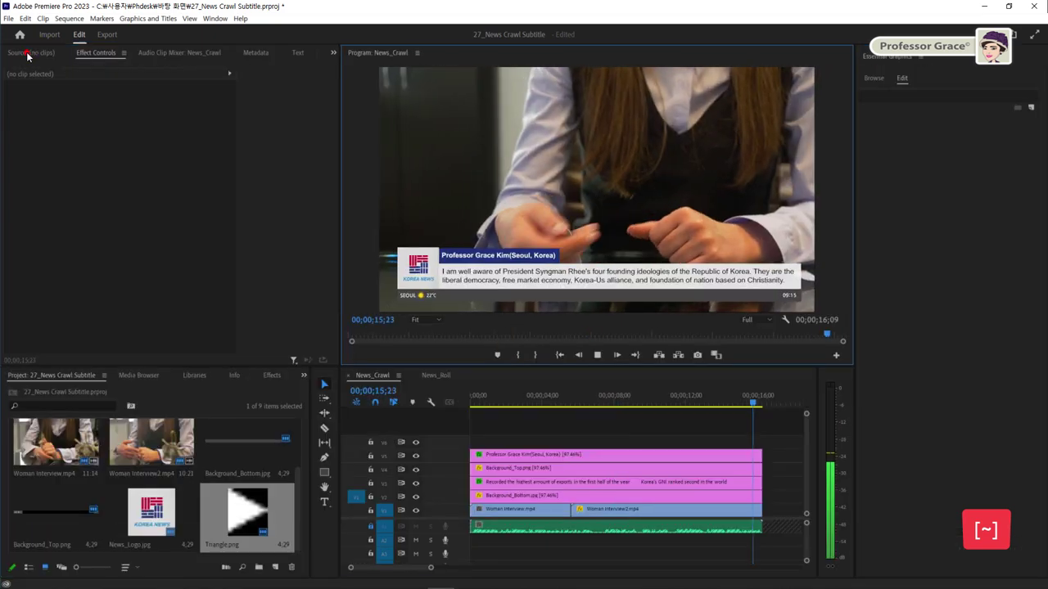
click(604, 399)
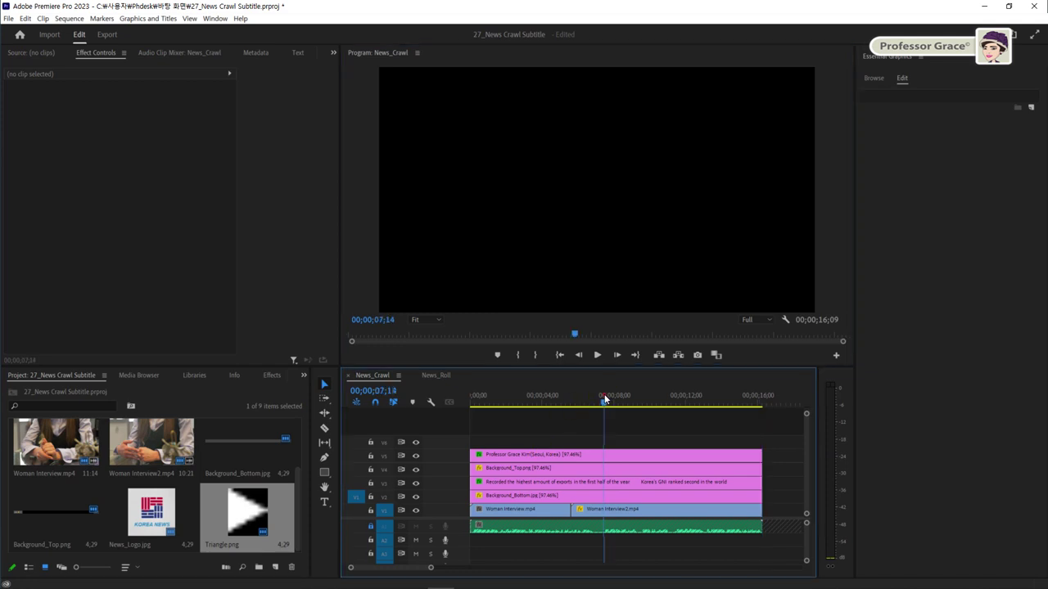
click(604, 399)
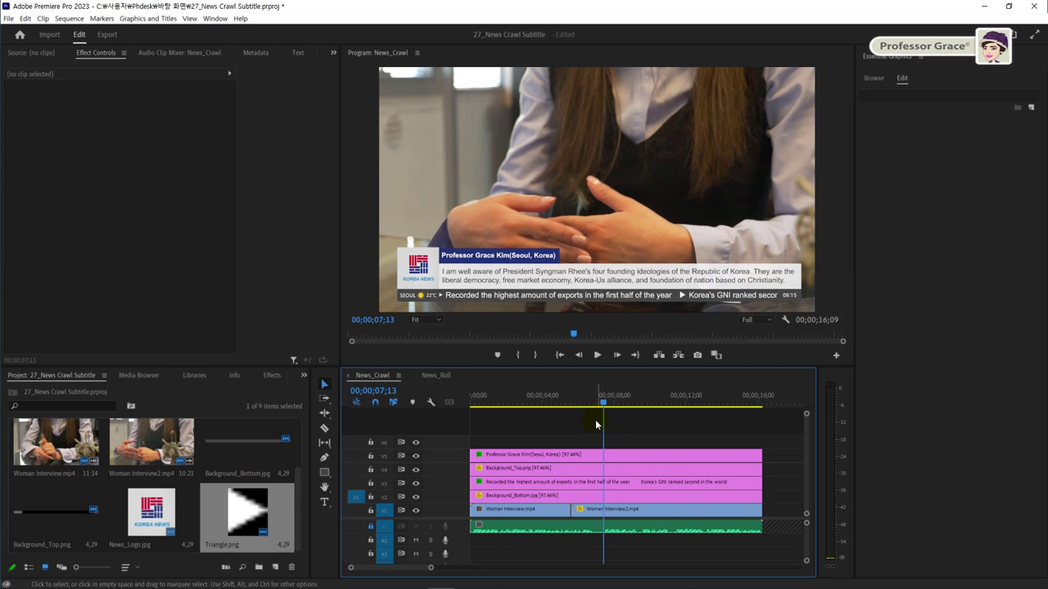
click(436, 376)
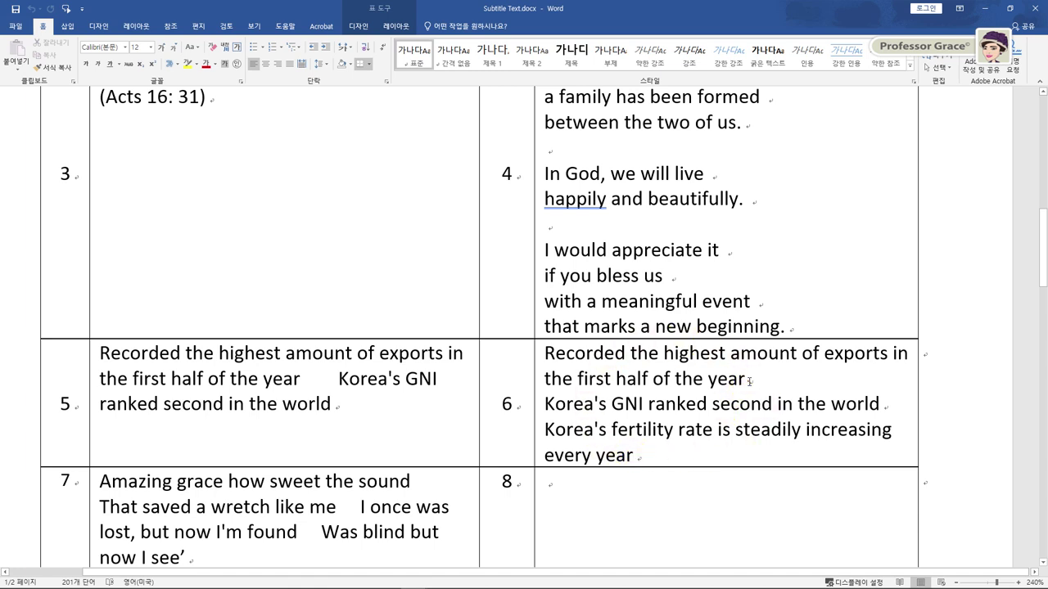
Copy the export, GNI and fertility-rate lines from cell 6, then minimize Word
mouse_move(882, 405)
mouse_down()
mouse_move(895, 409)
mouse_move(884, 407)
mouse_up()
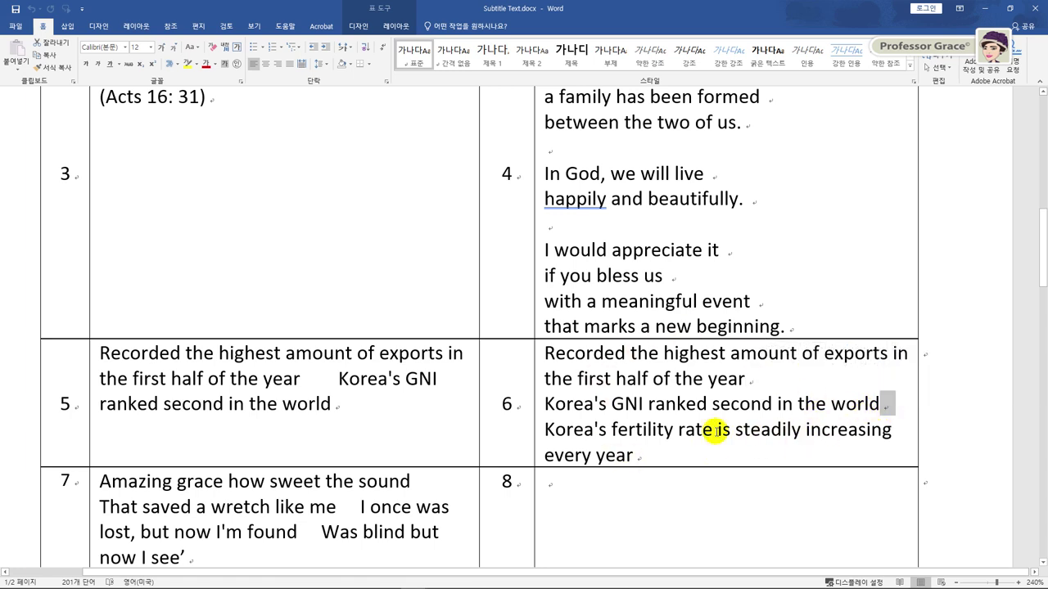
click(635, 455)
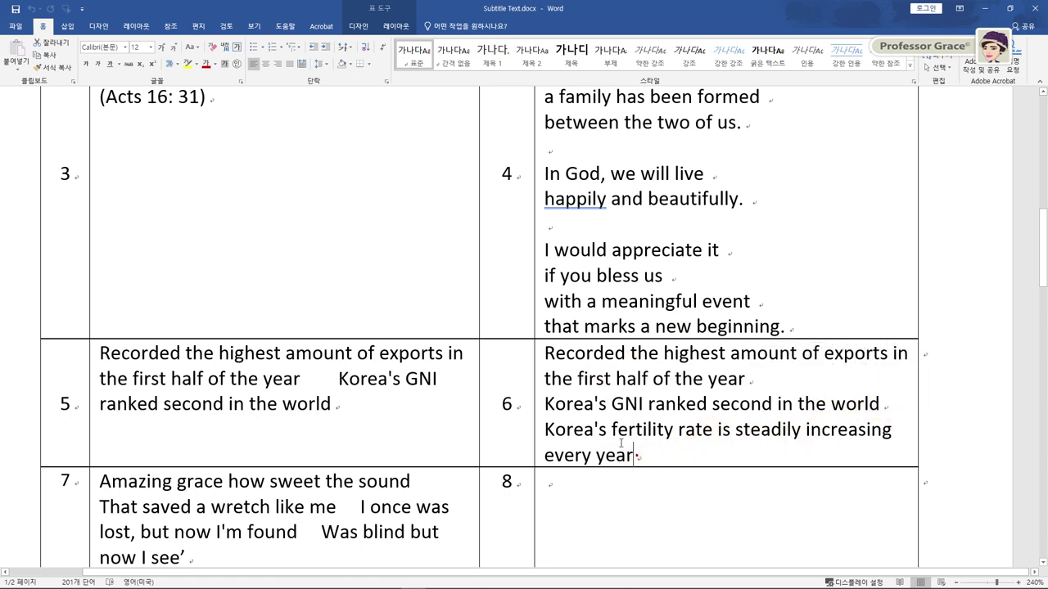
drag(621, 443, 545, 351)
key(ctrl+c)
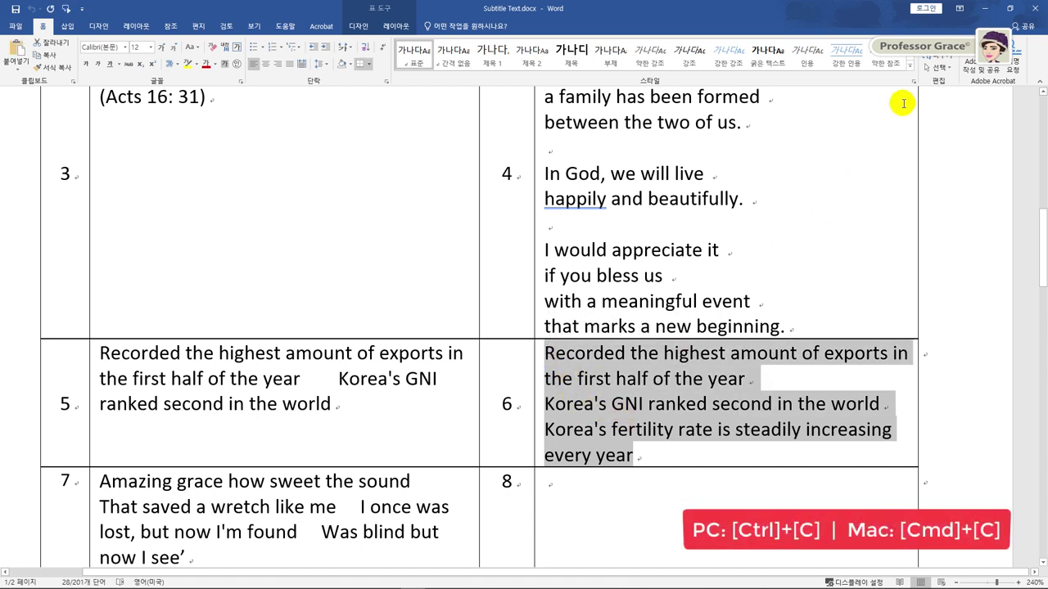
click(986, 10)
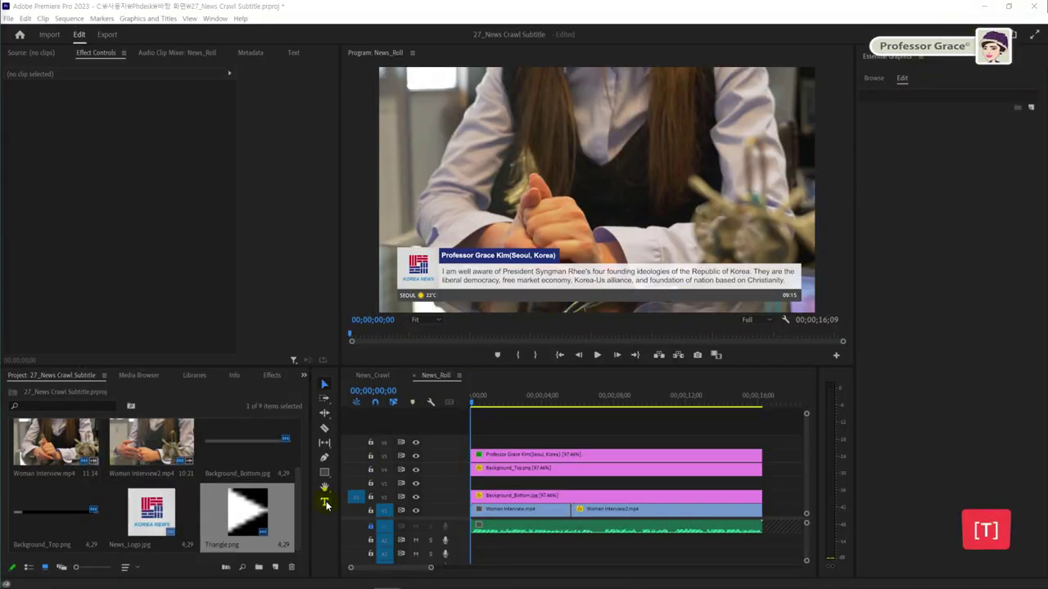
Create a horizontal text box in the Program monitor and paste the three headline lines
click(325, 503)
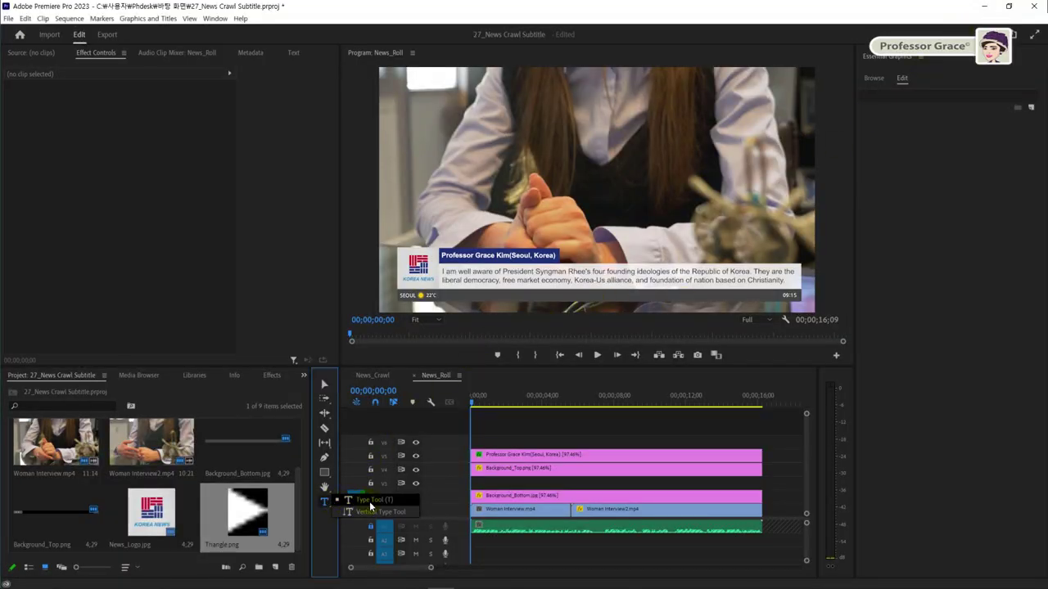
click(370, 503)
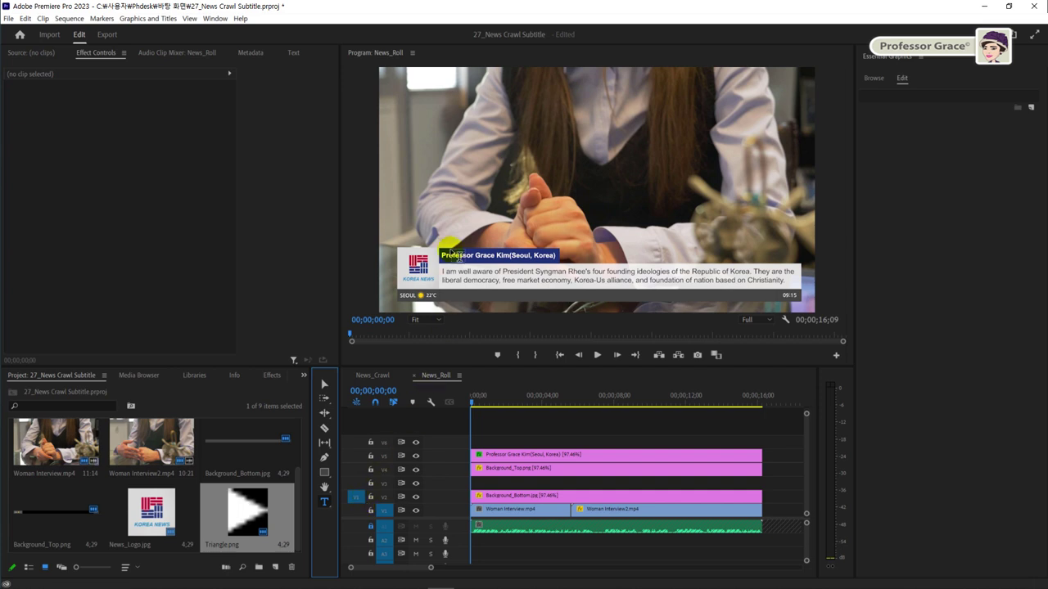
click(450, 176)
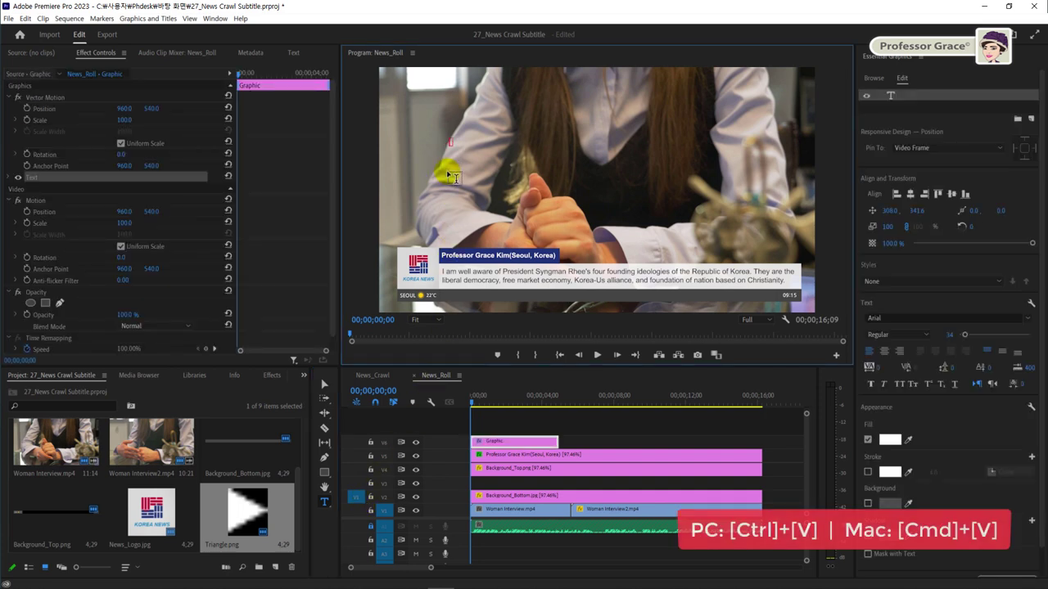
key(ctrl+v)
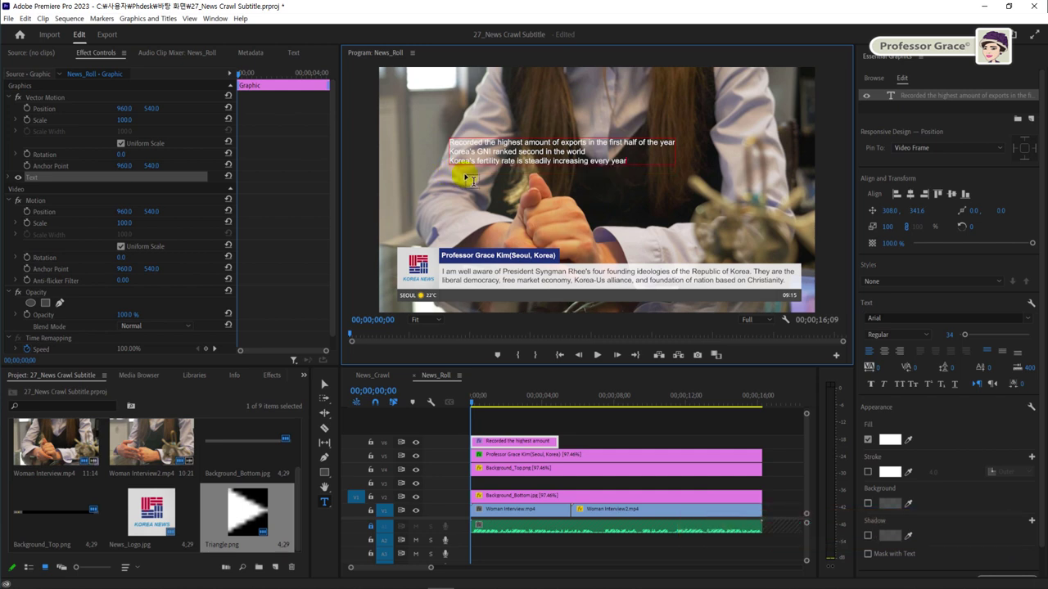
Move the headline text box down and to the right in the frame
key(v)
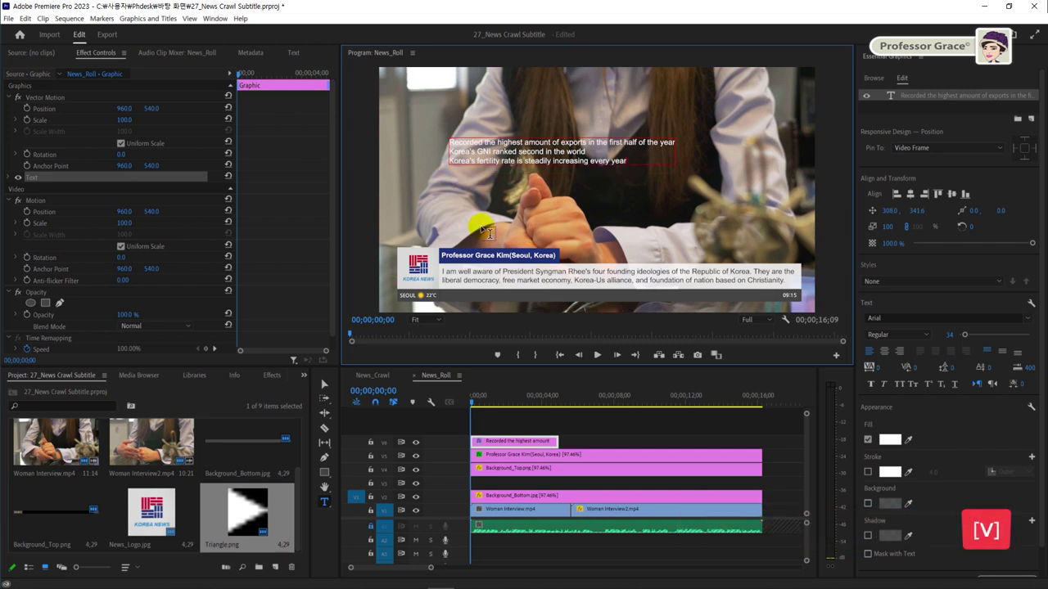
click(325, 385)
click(528, 162)
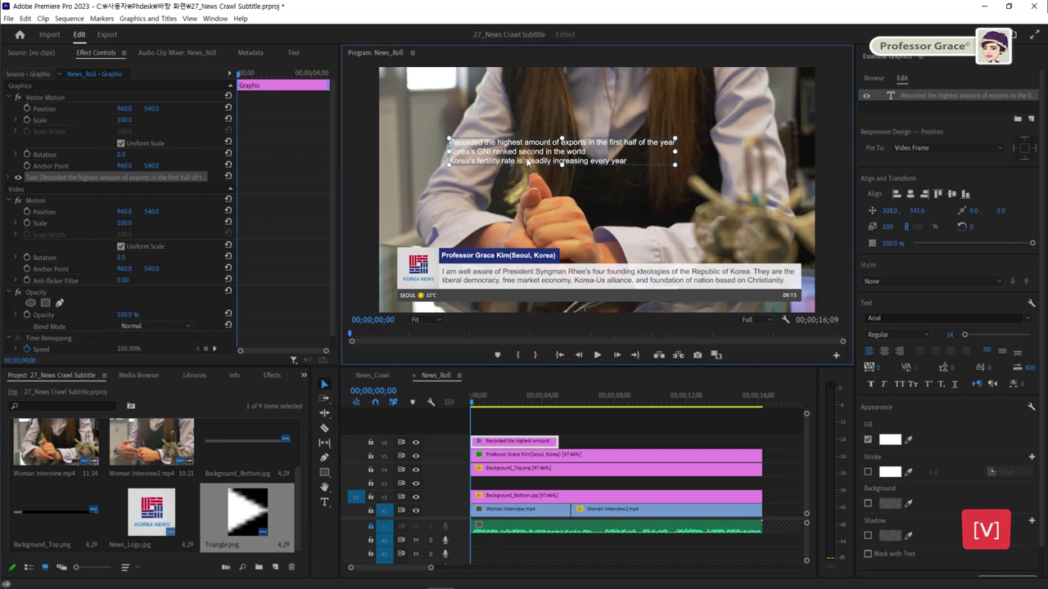
drag(527, 162, 591, 175)
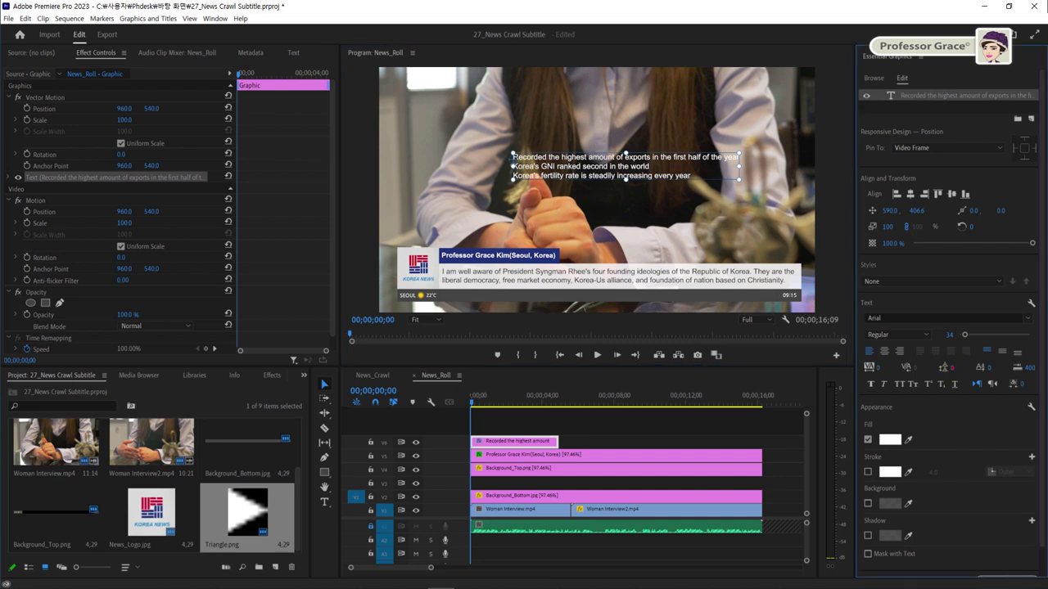
Set the headline text's Leading to 10 in Essential Graphics
click(956, 365)
text(10)
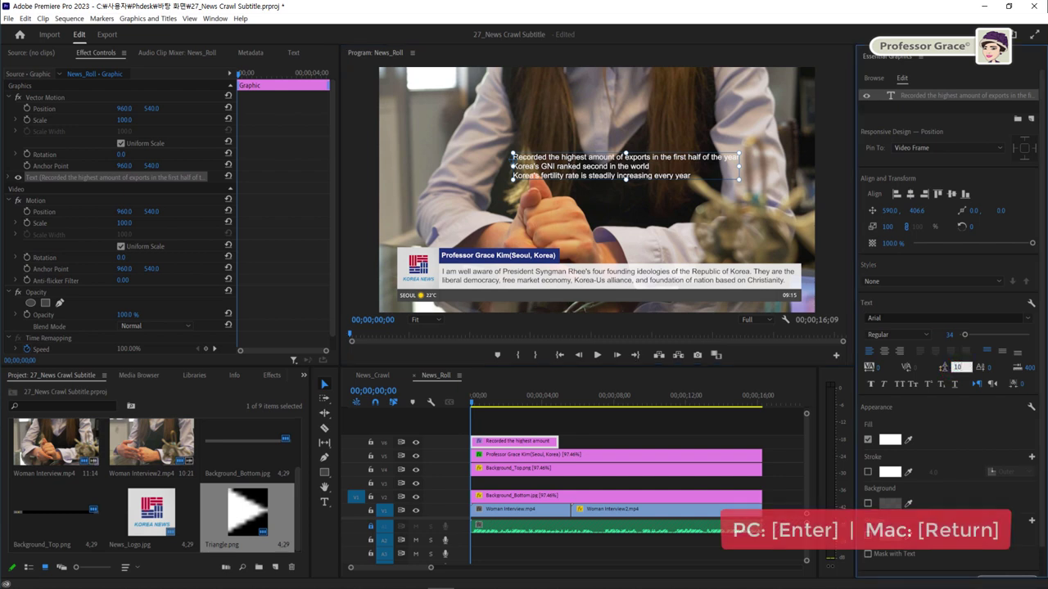
key(Return)
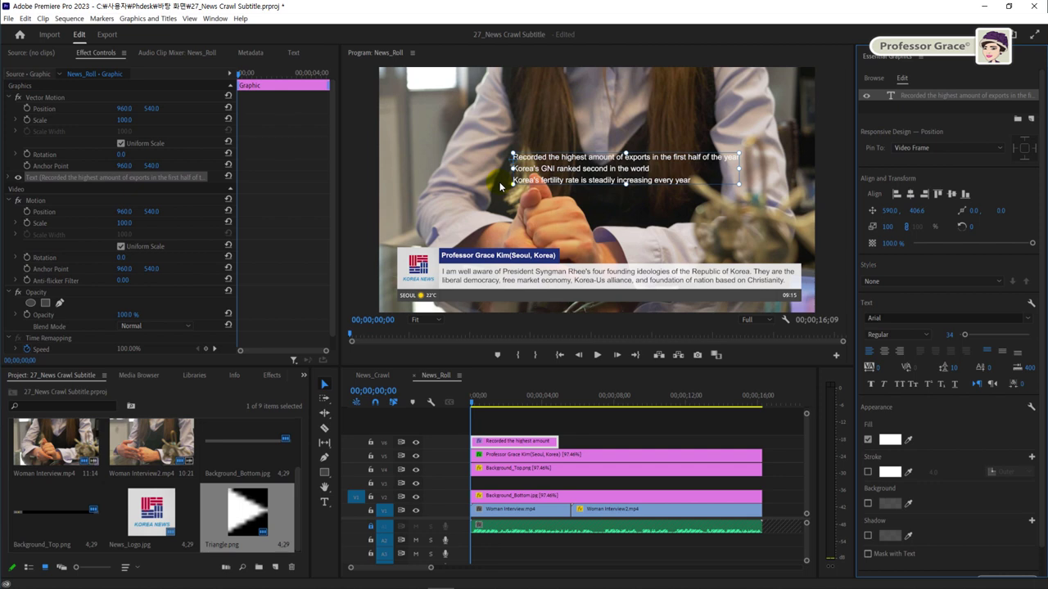
click(1032, 119)
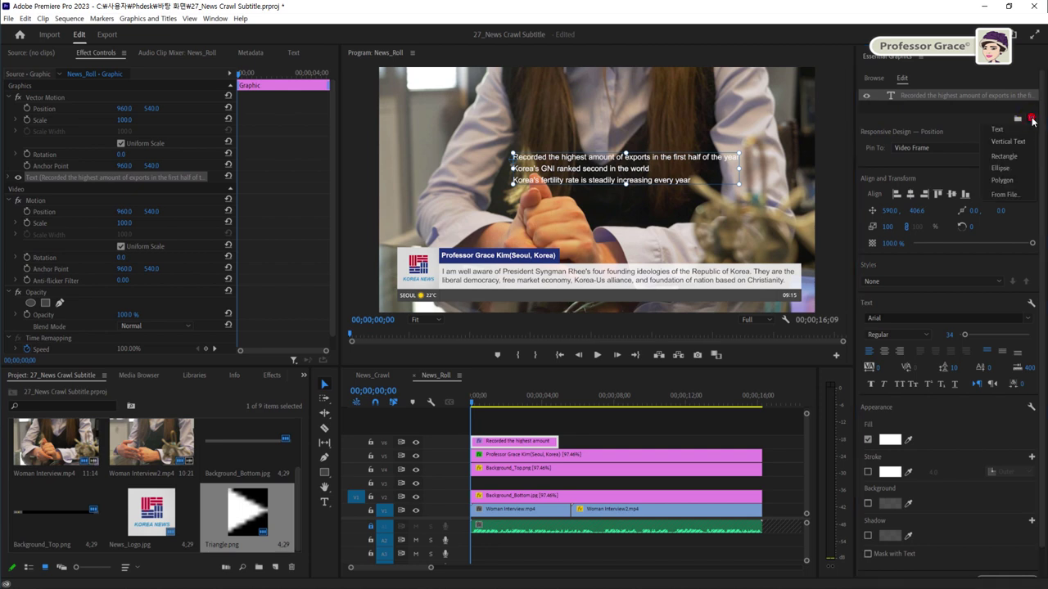
Import Triangle.png as a new file layer in the headline graphic
click(1024, 195)
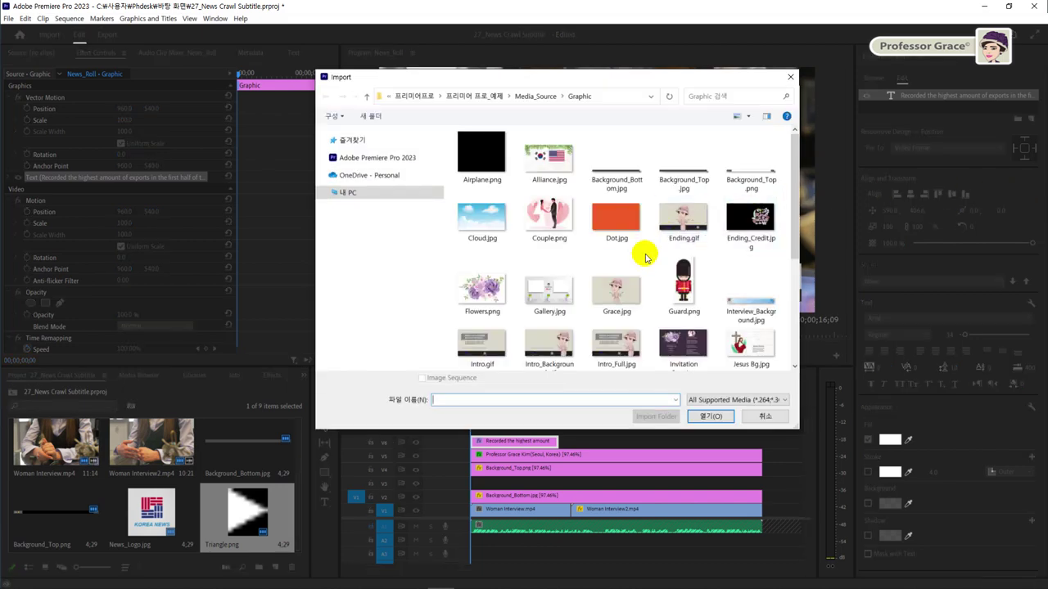
scroll(644, 293, down, 3)
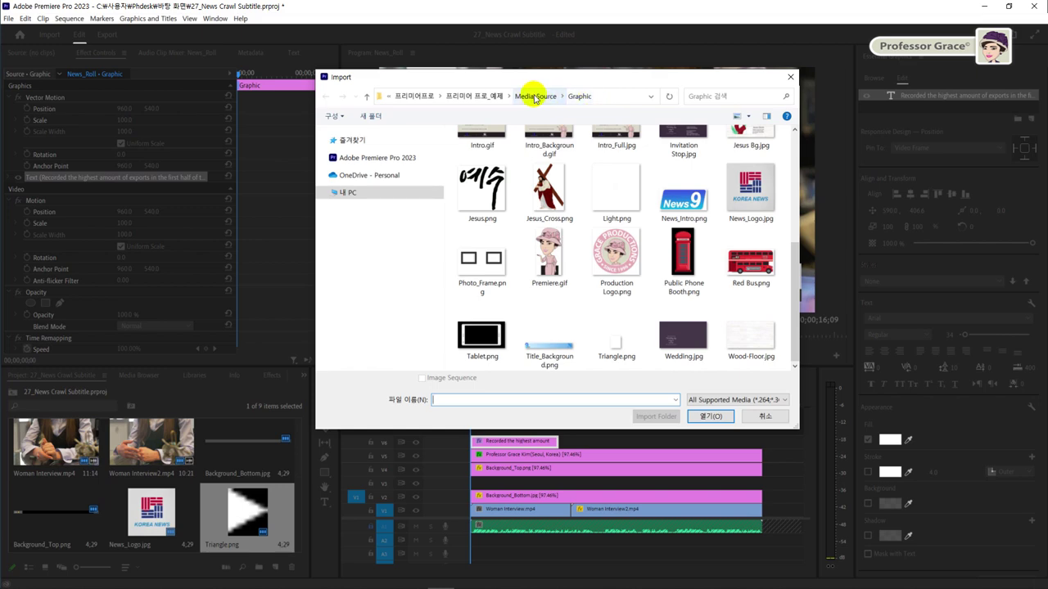
click(607, 334)
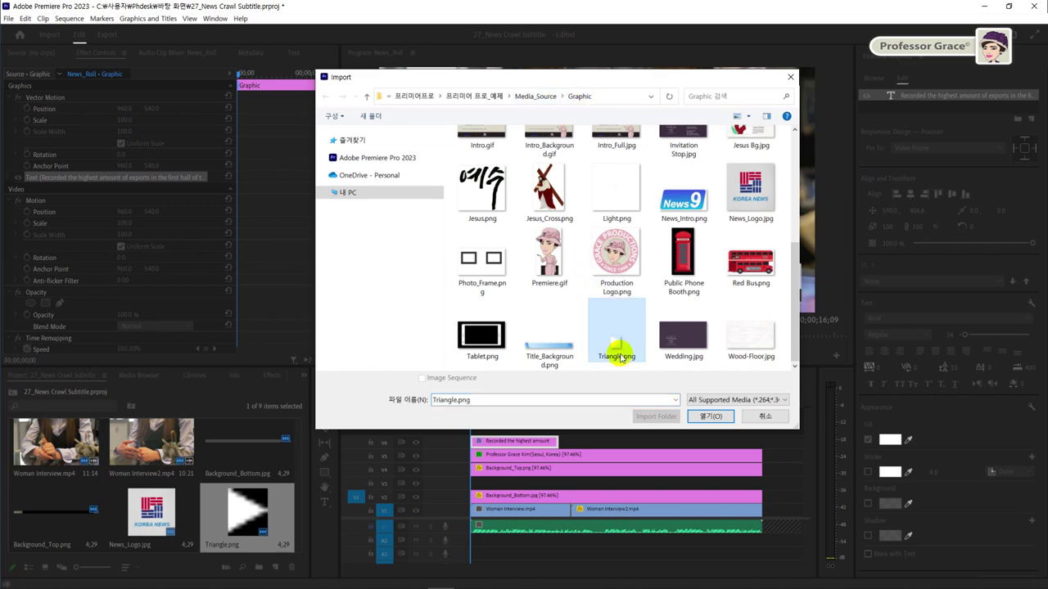
double_click(617, 347)
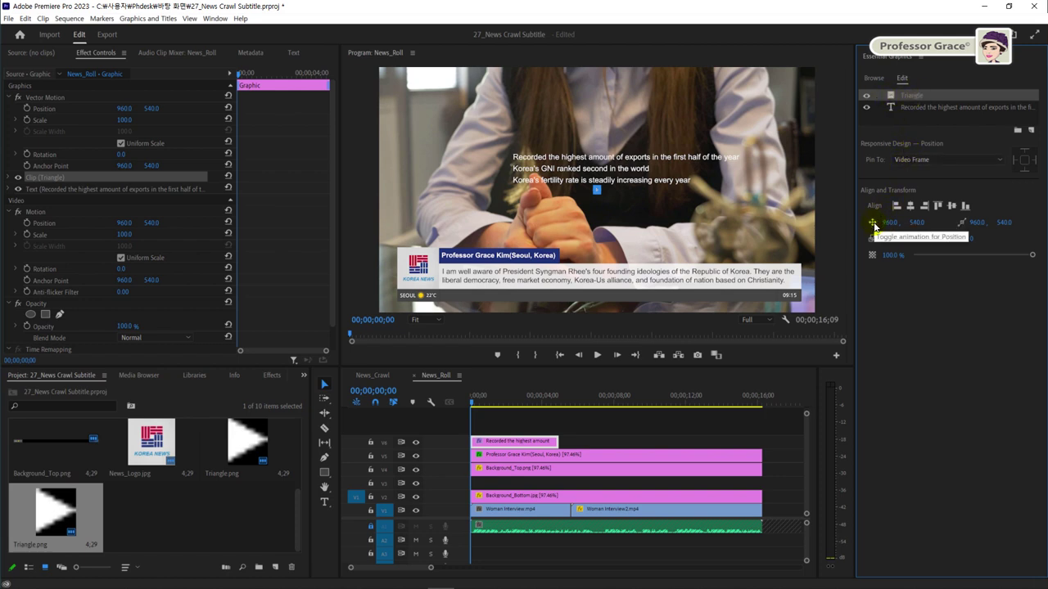
Place the triangle before the first headline line at 564.0, 392.6, then duplicate its layer
drag(884, 227, 581, 227)
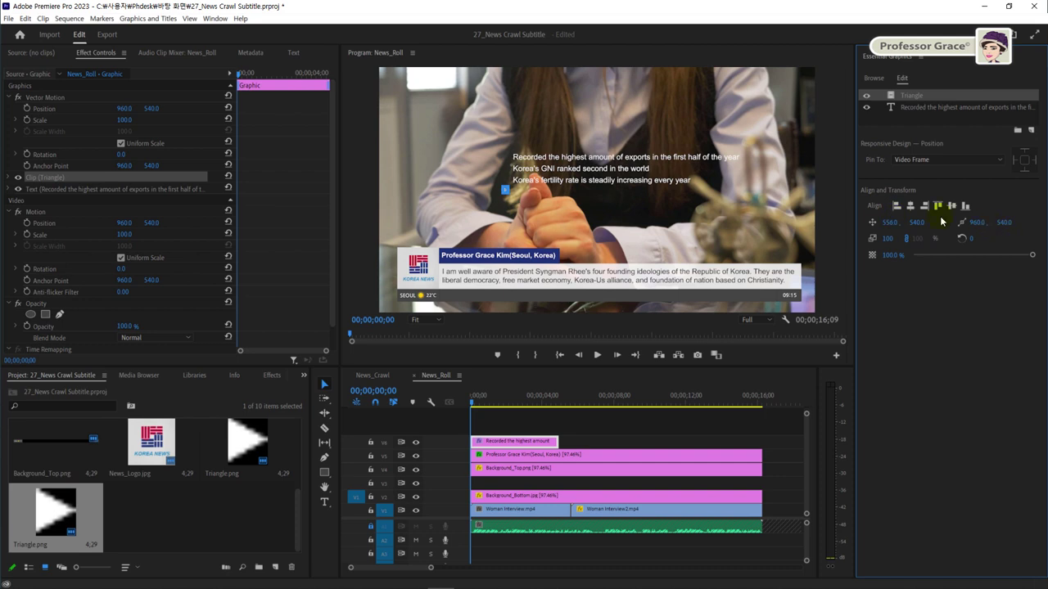
drag(916, 222, 819, 222)
click(881, 97)
key(ctrl+c)
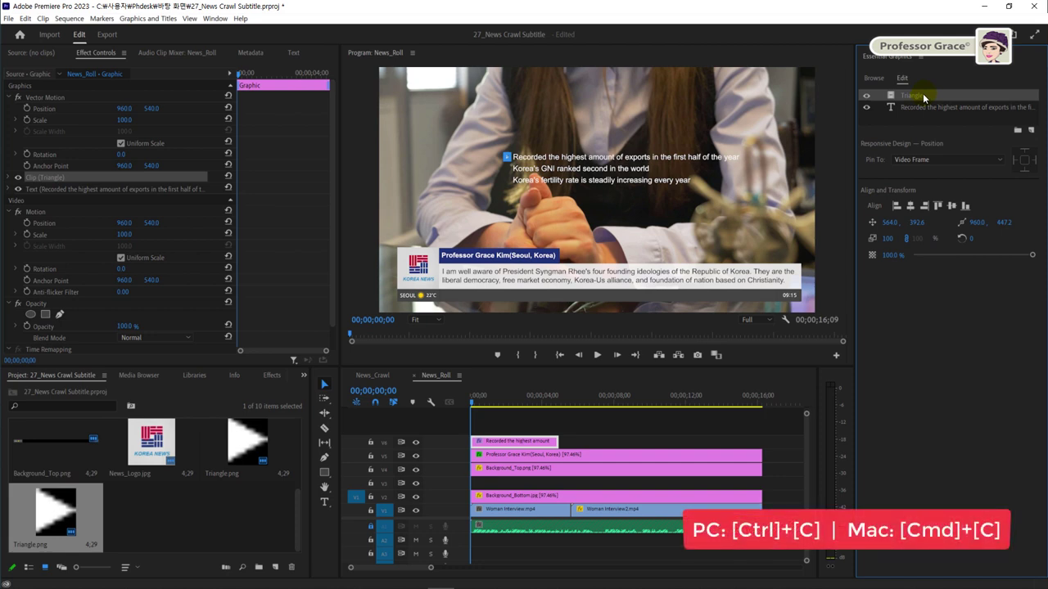
key(ctrl+v)
key(ctrl+v)
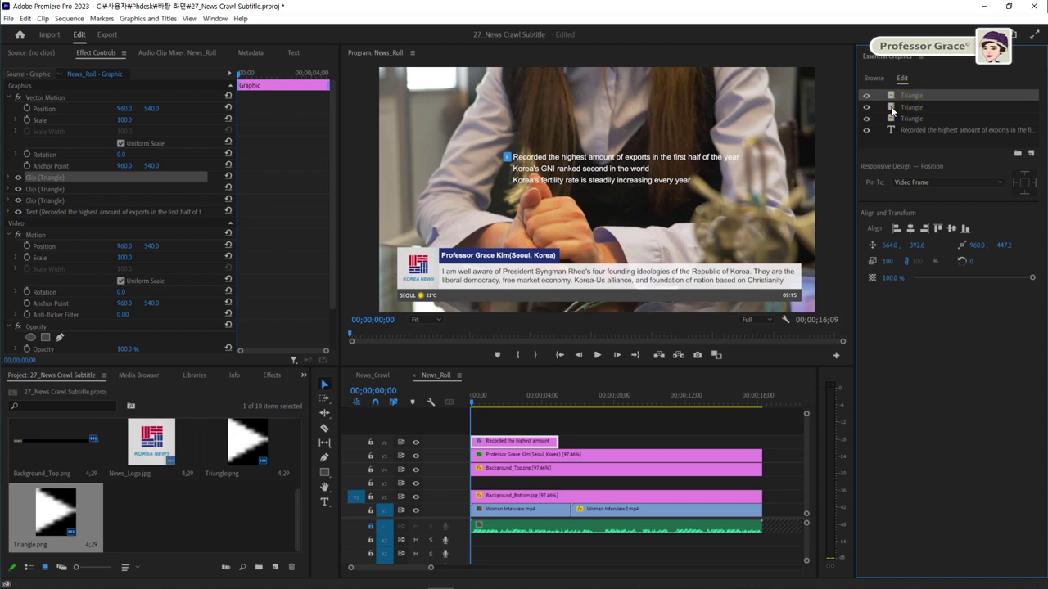
Align the second and third triangles with headline lines two and three, the third at 564.0, 492.6
click(893, 108)
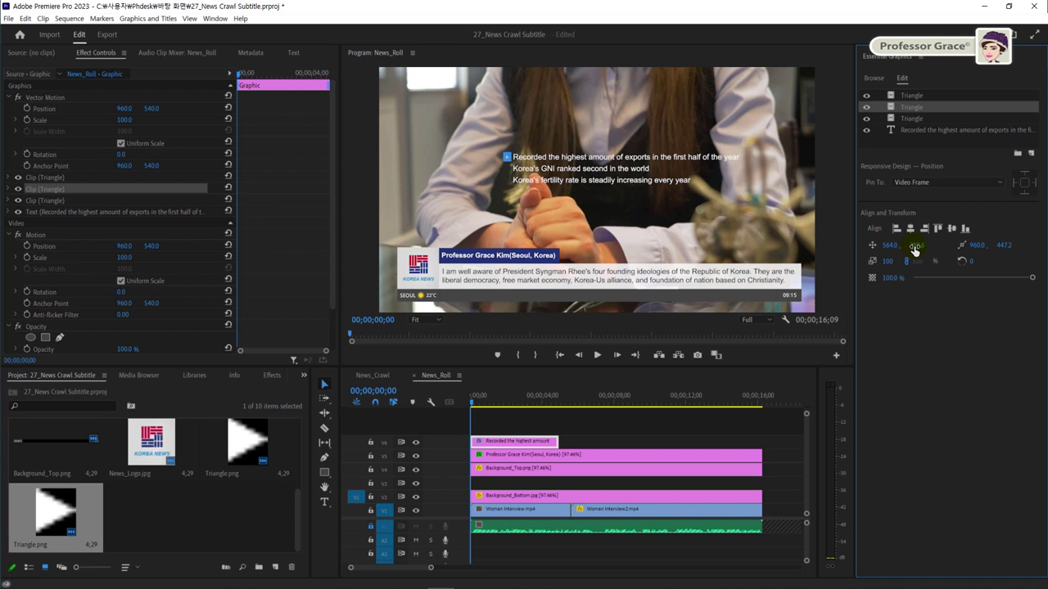
drag(914, 249, 917, 249)
click(886, 118)
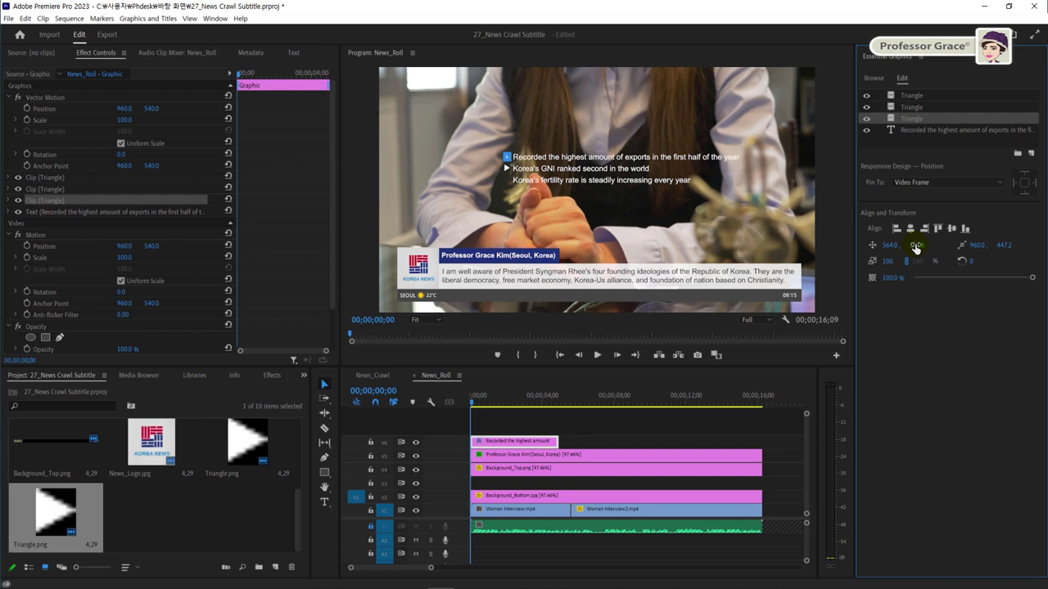
drag(915, 249, 920, 249)
click(527, 440)
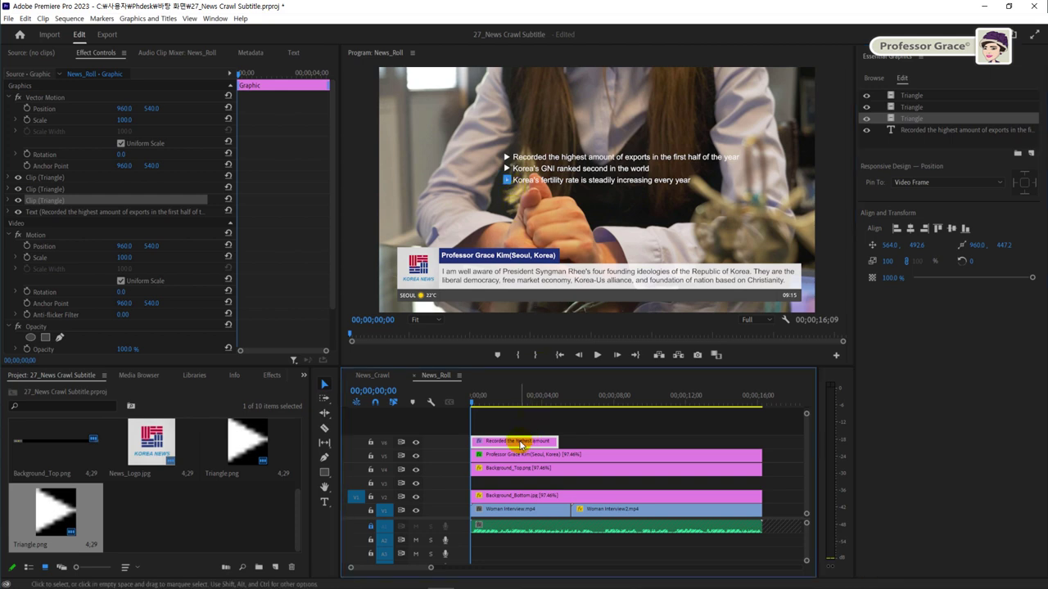
Move the headline clip from V6 to V3 and stretch it to span the full sequence
drag(527, 441, 516, 488)
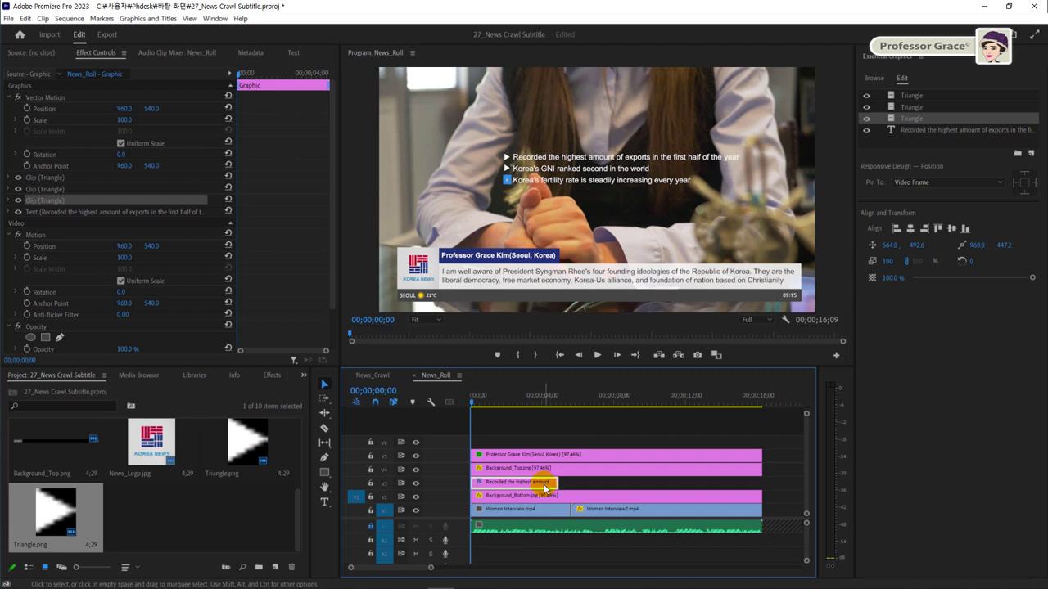
drag(554, 484, 754, 482)
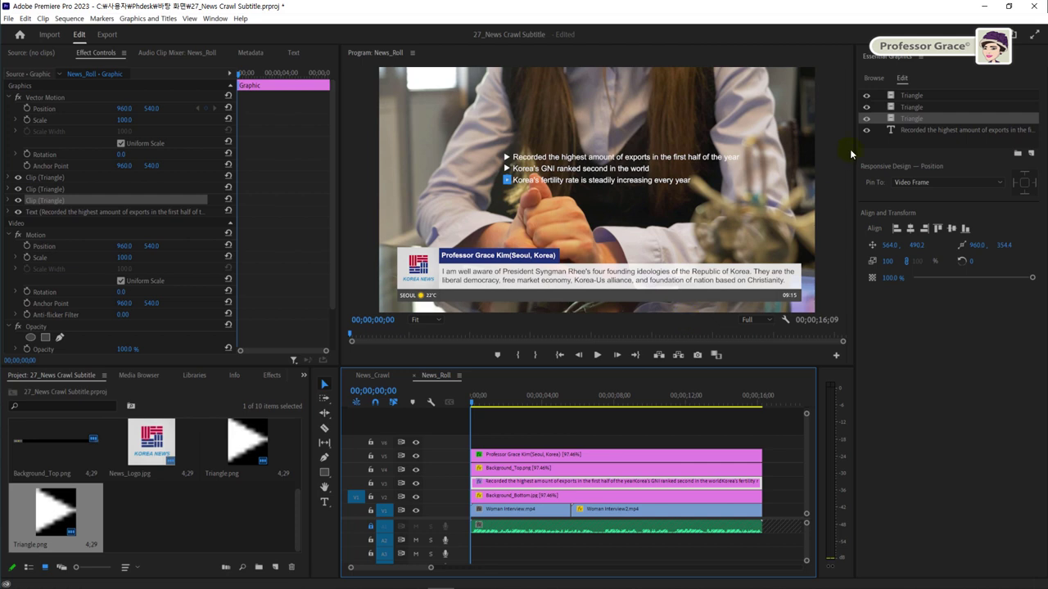
click(876, 150)
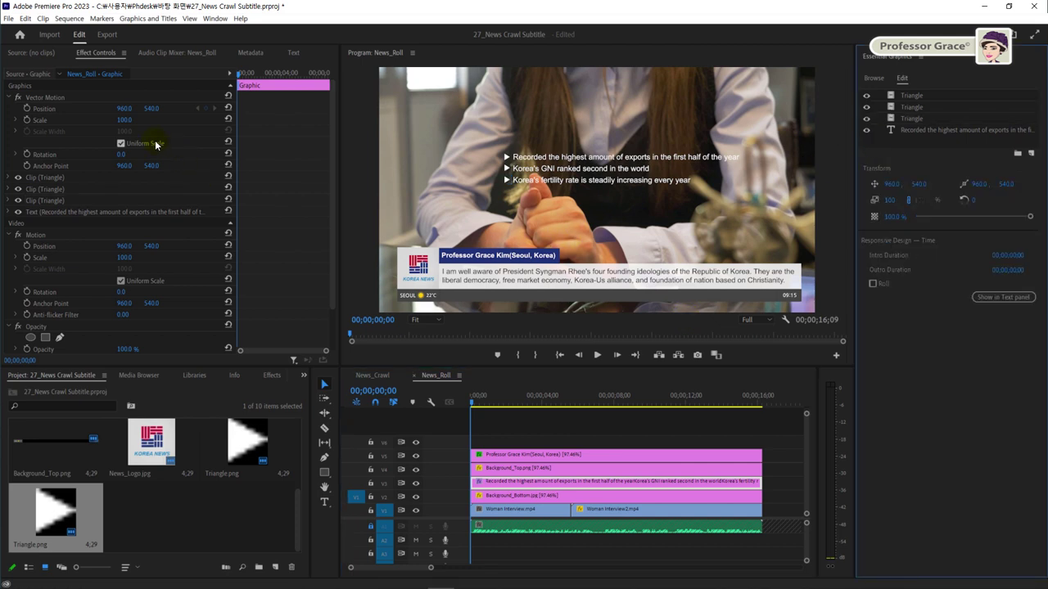
Position the headline graphic at 686.0, 1197.0 so only the record-exports line shows in the bar
click(124, 109)
text(698)
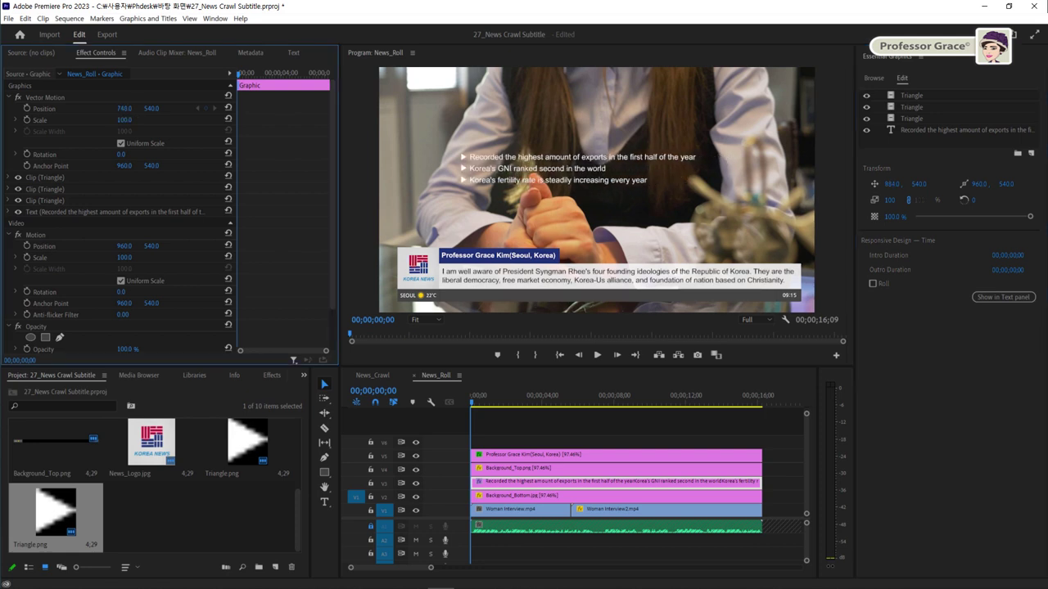
key(Return)
drag(149, 109, 372, 109)
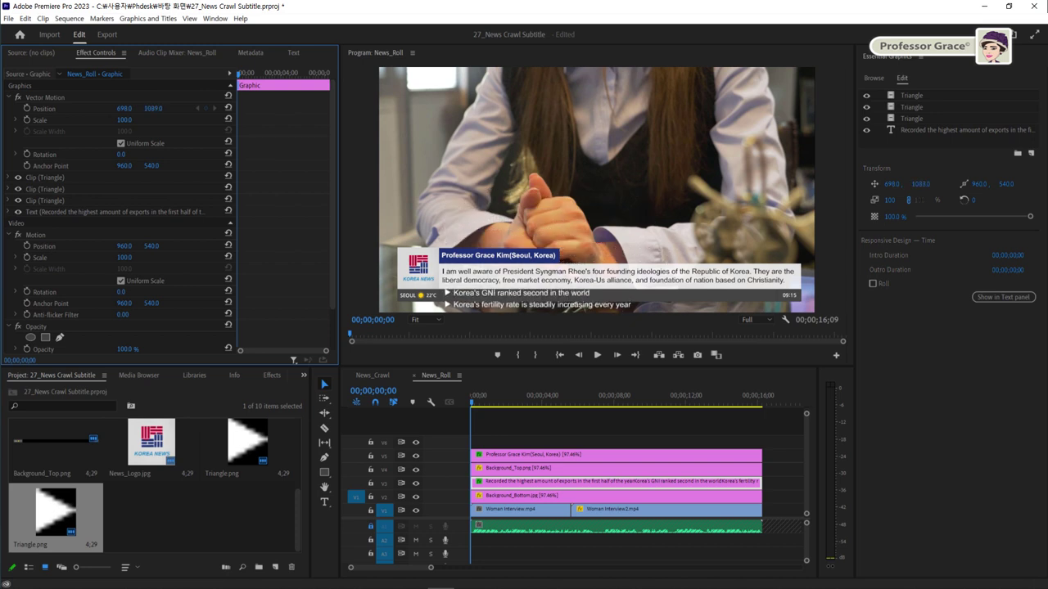
drag(139, 109, 261, 109)
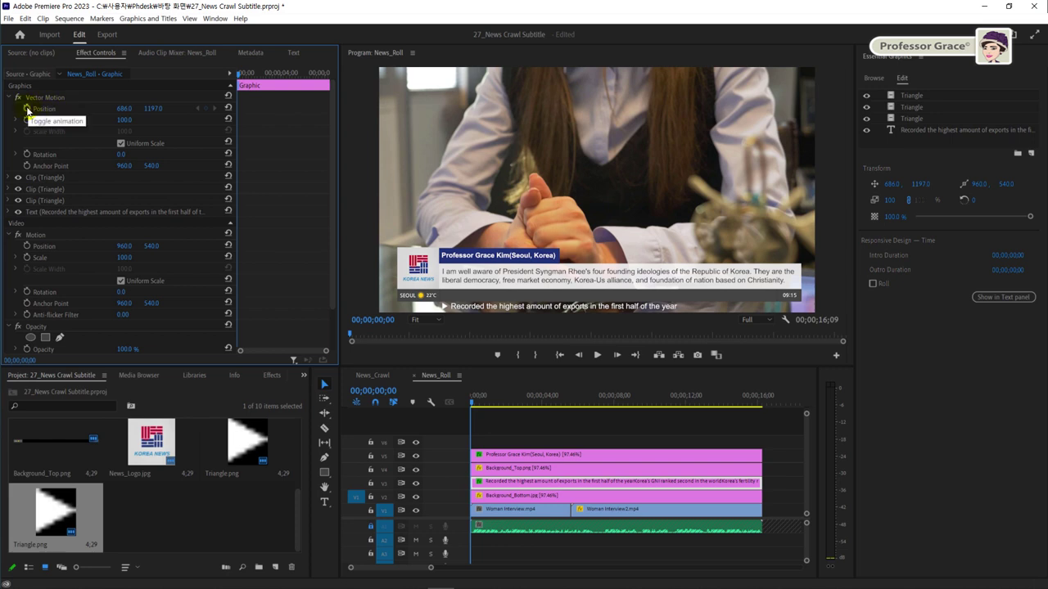
Keyframe the headline's Position and raise it to Y 1149 at 00;00;00;15, revealing the GNI line
click(27, 109)
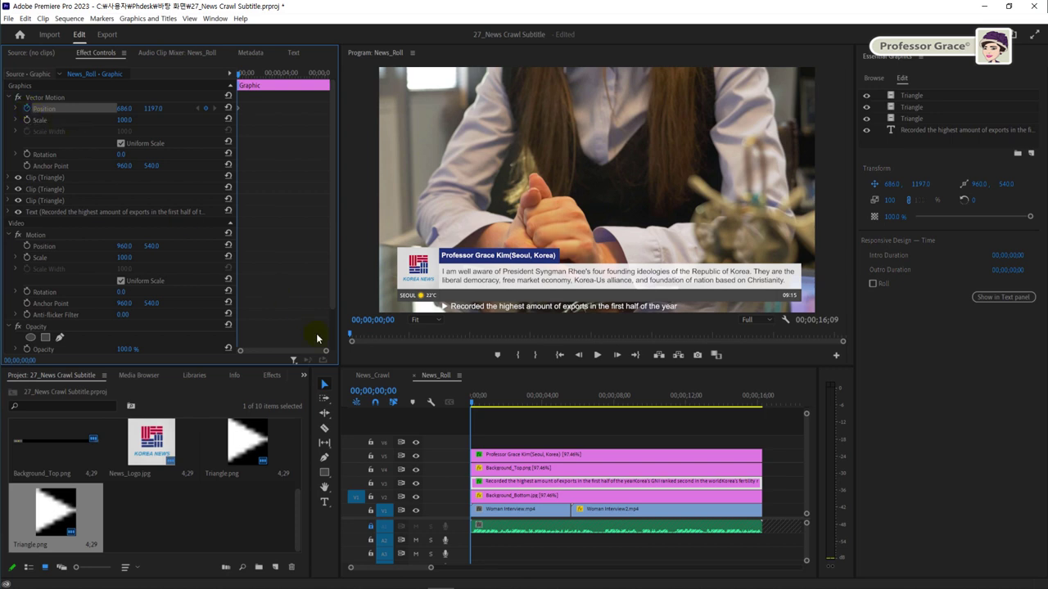
click(381, 391)
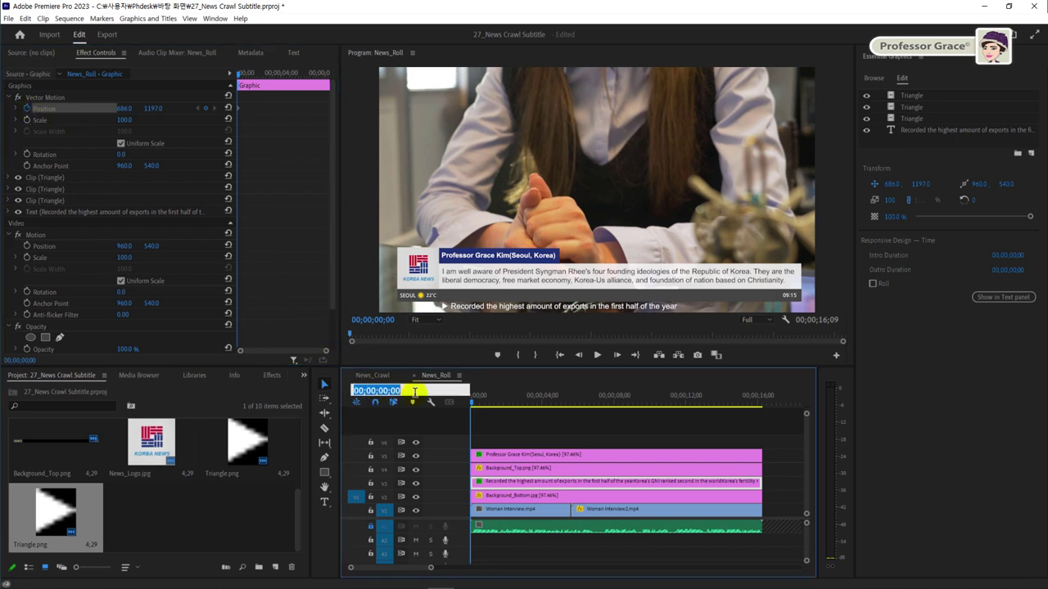
text(15)
key(Return)
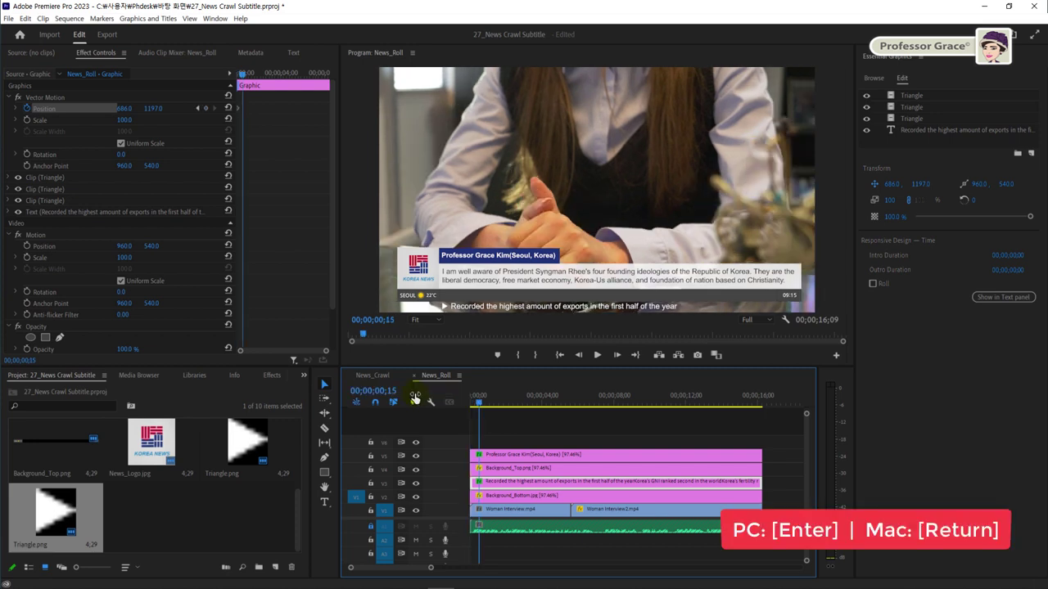
key(m)
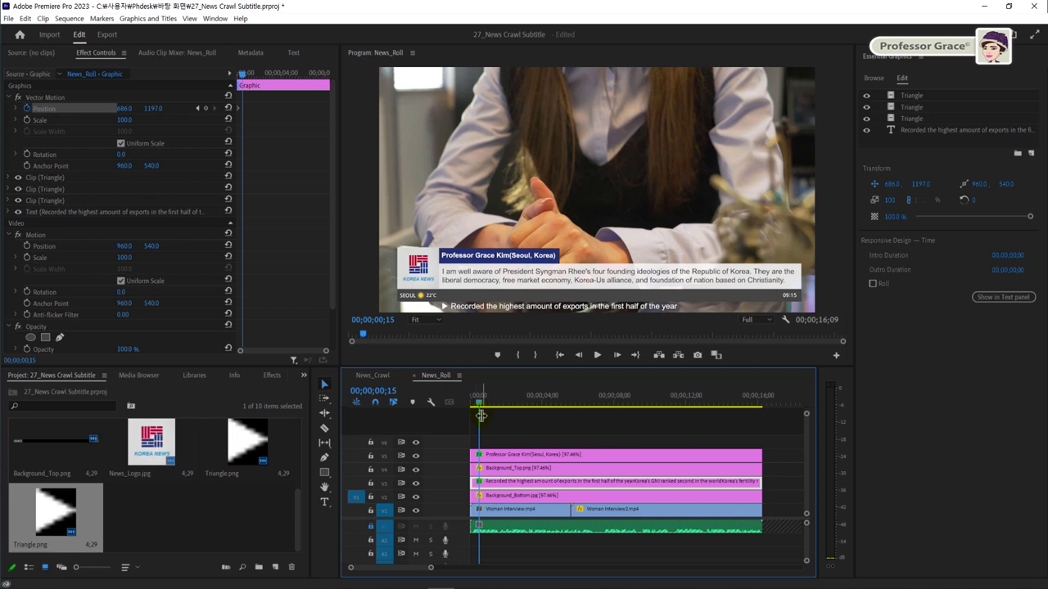
click(152, 109)
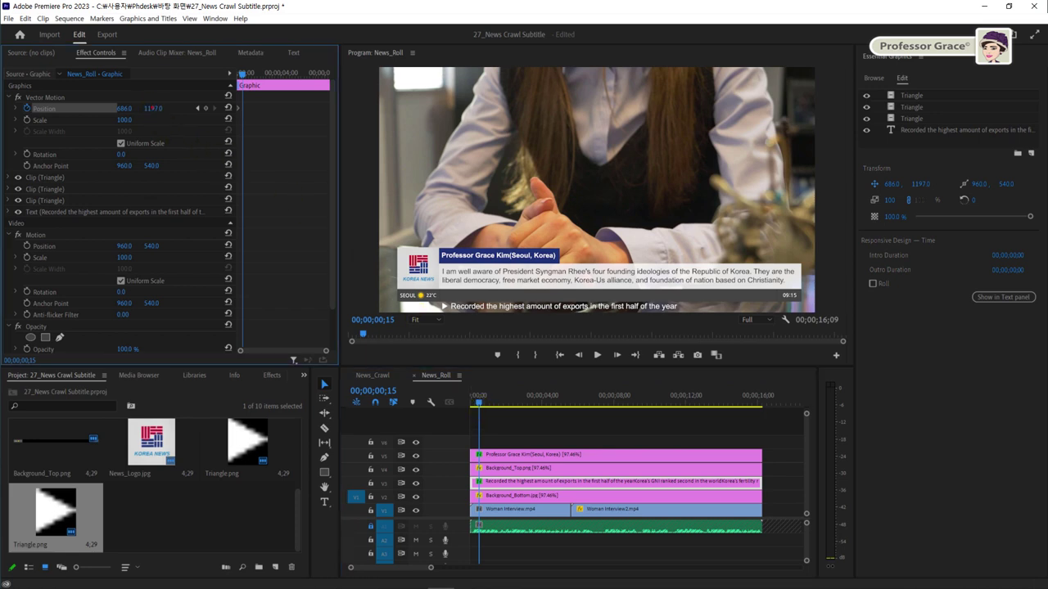
drag(151, 109, 112, 109)
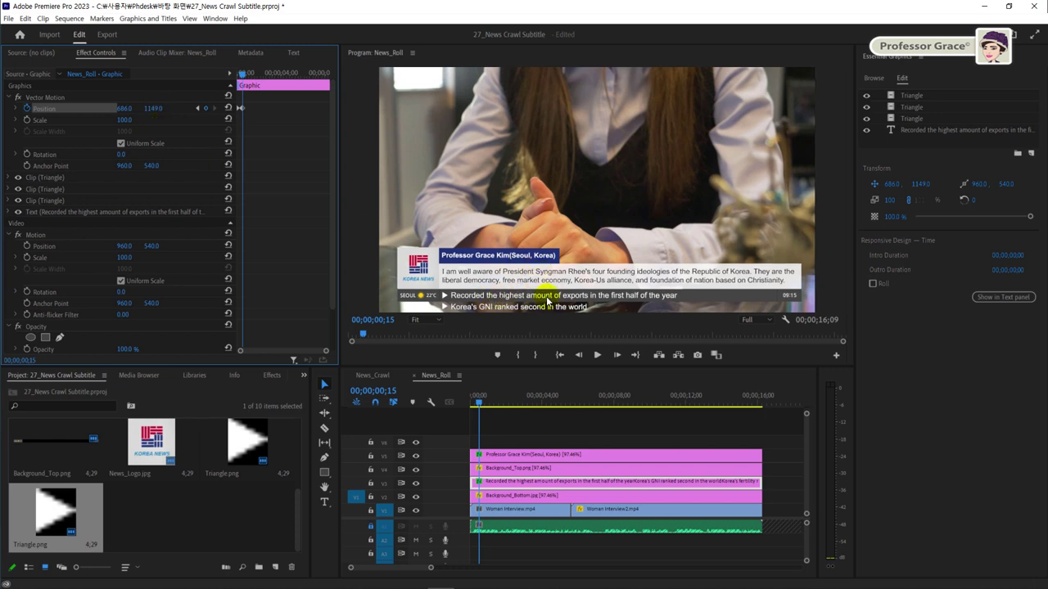
Move the playhead to 00;00;05;15
click(375, 391)
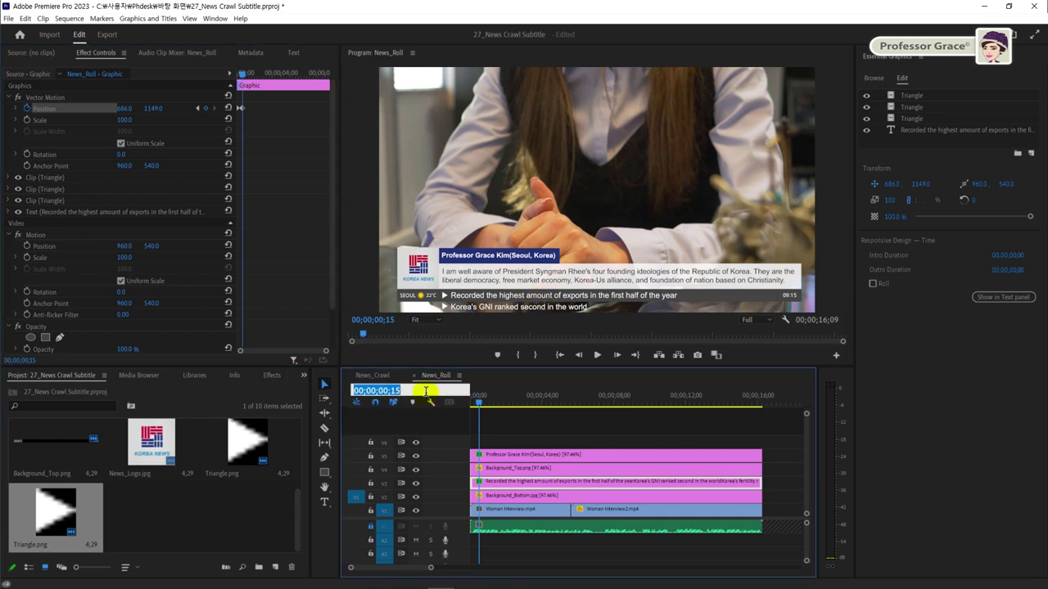
text(515)
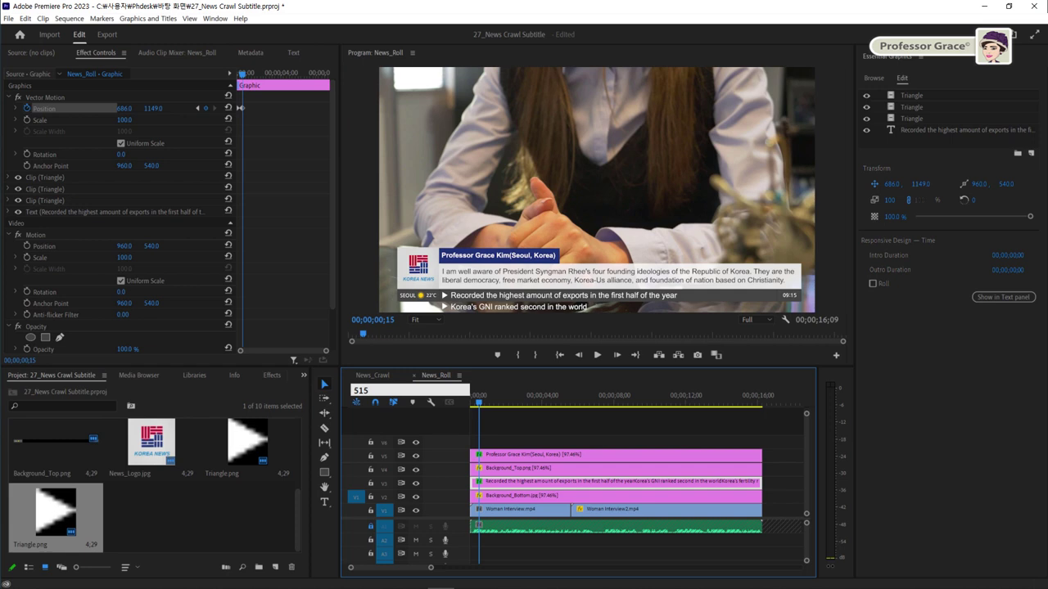
key(Return)
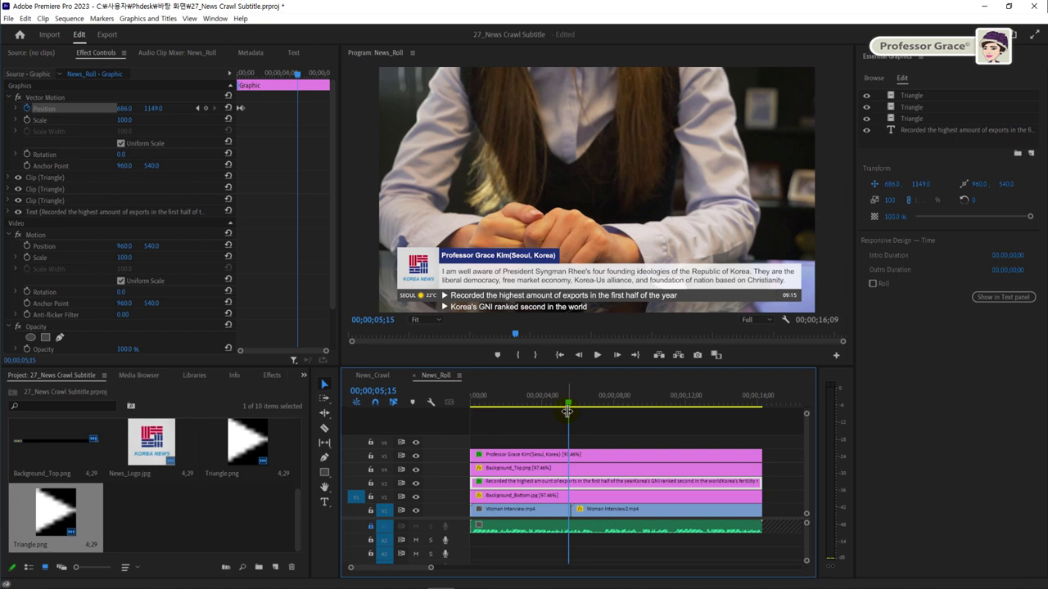
Add a Position hold keyframe at 00;00;05;15, then move the playhead to 00;00;06;00
click(205, 109)
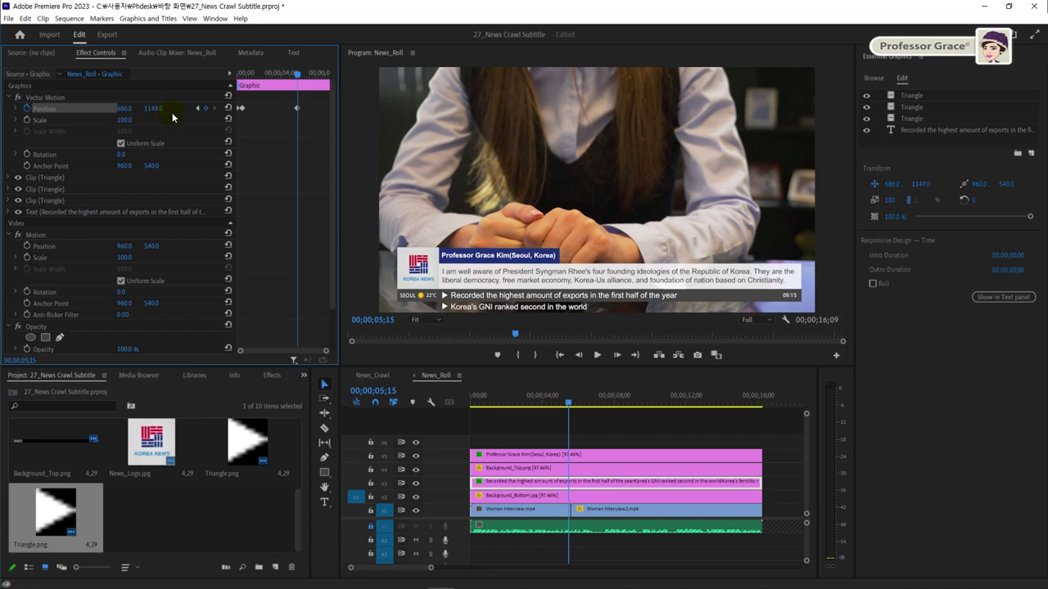
click(241, 108)
click(377, 391)
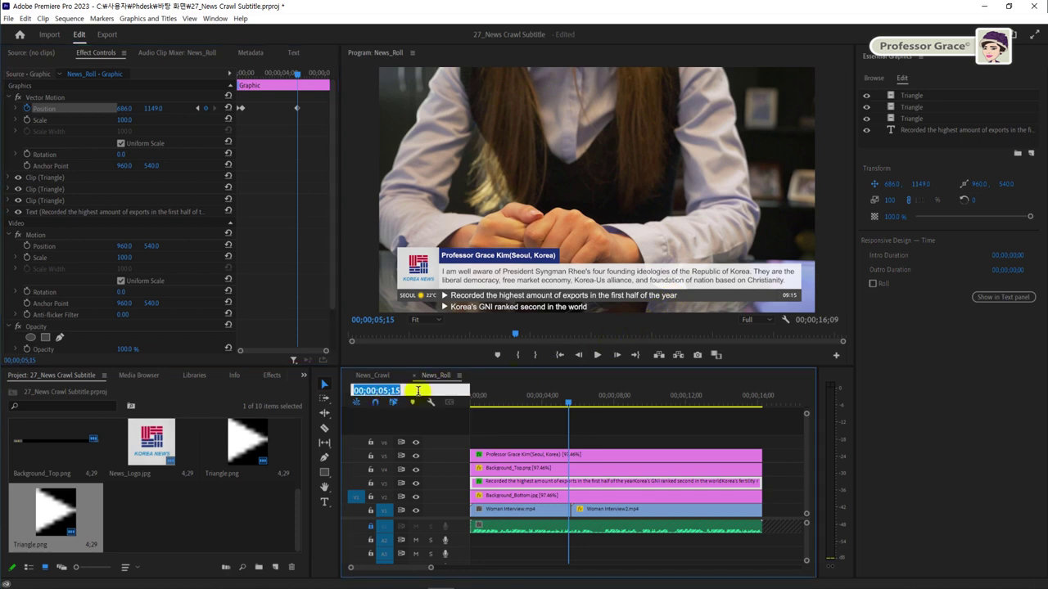
text(6)
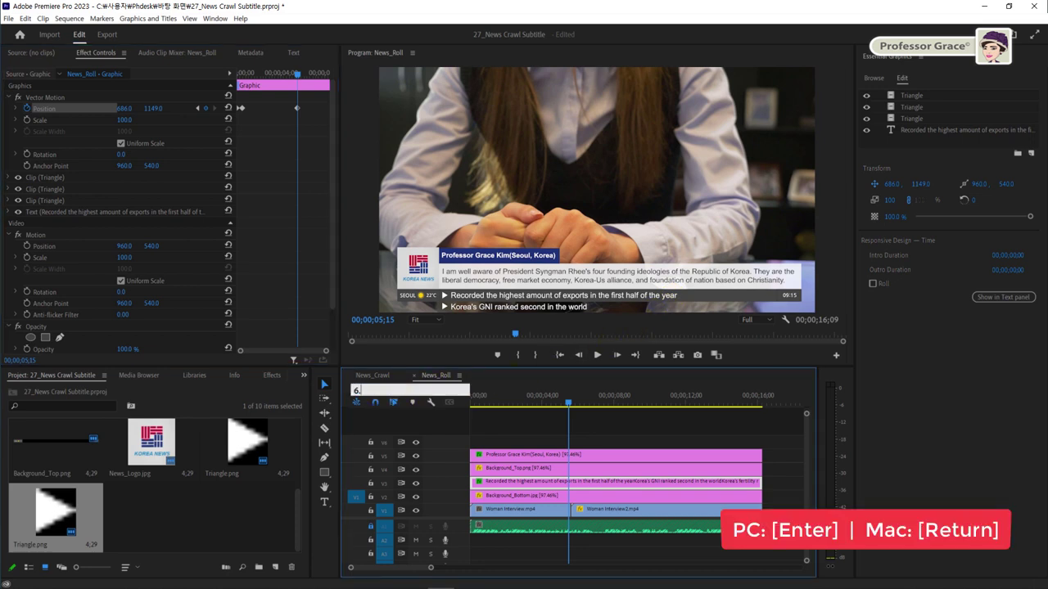
text(.)
key(Return)
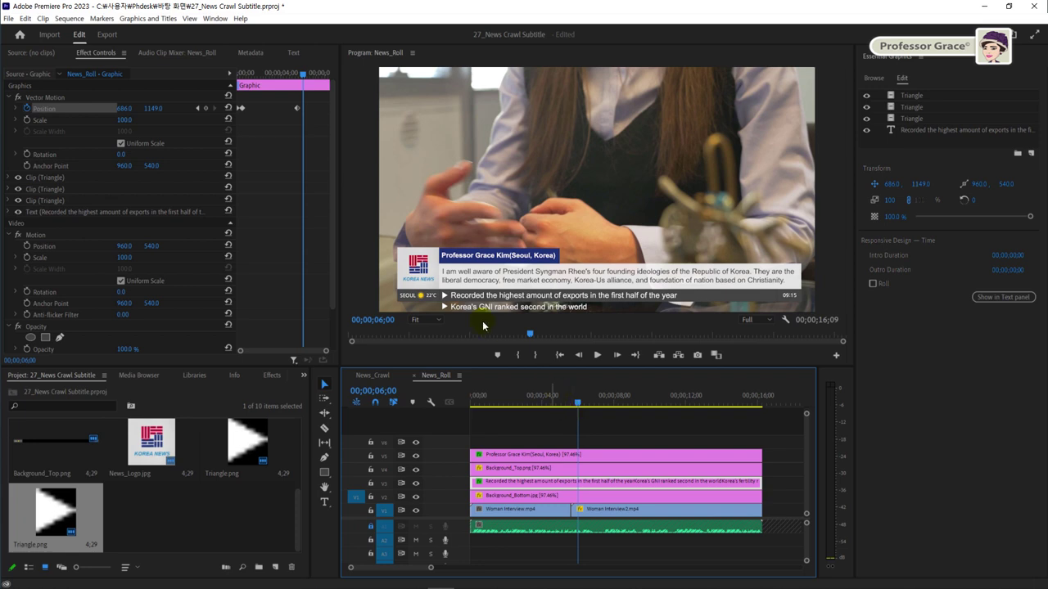
Roll the headline up to Y 1096 at 00;00;06;00 and hold it with a keyframe at 00;00;11;00
click(149, 110)
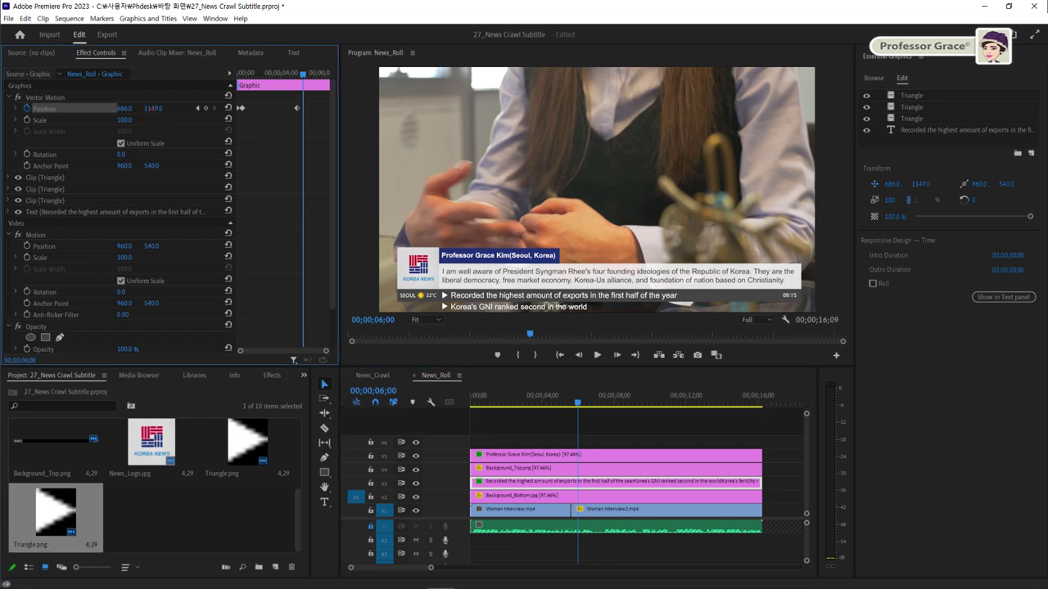
drag(152, 108, 111, 108)
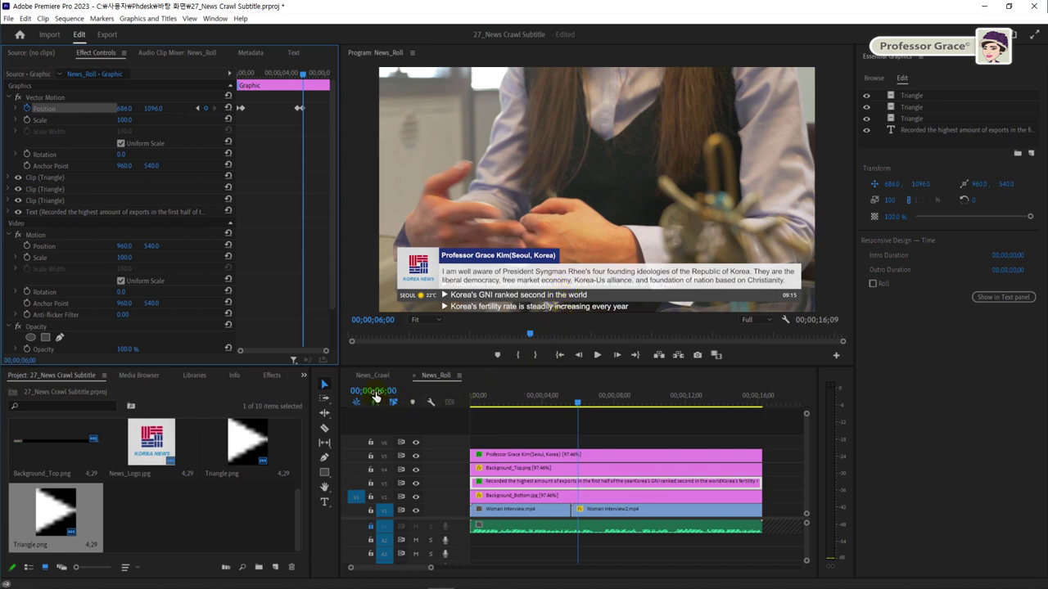
click(377, 390)
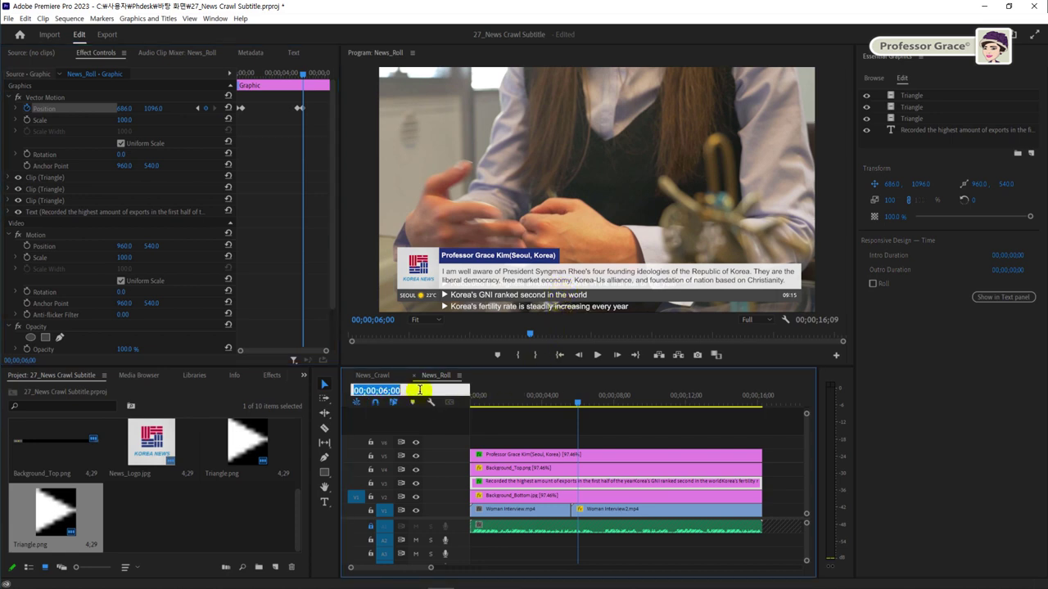
text(11.)
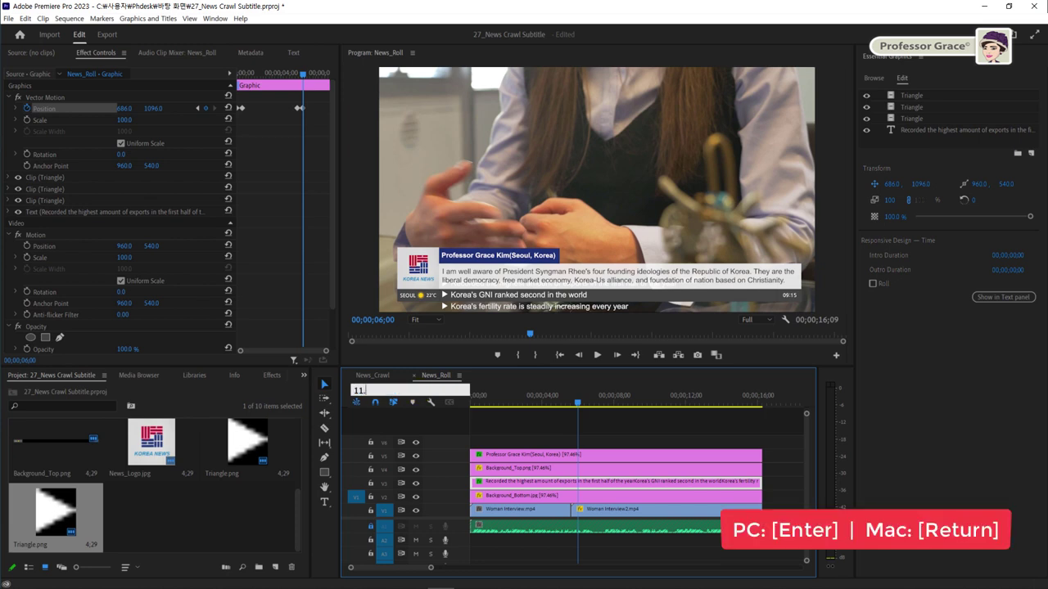
key(Return)
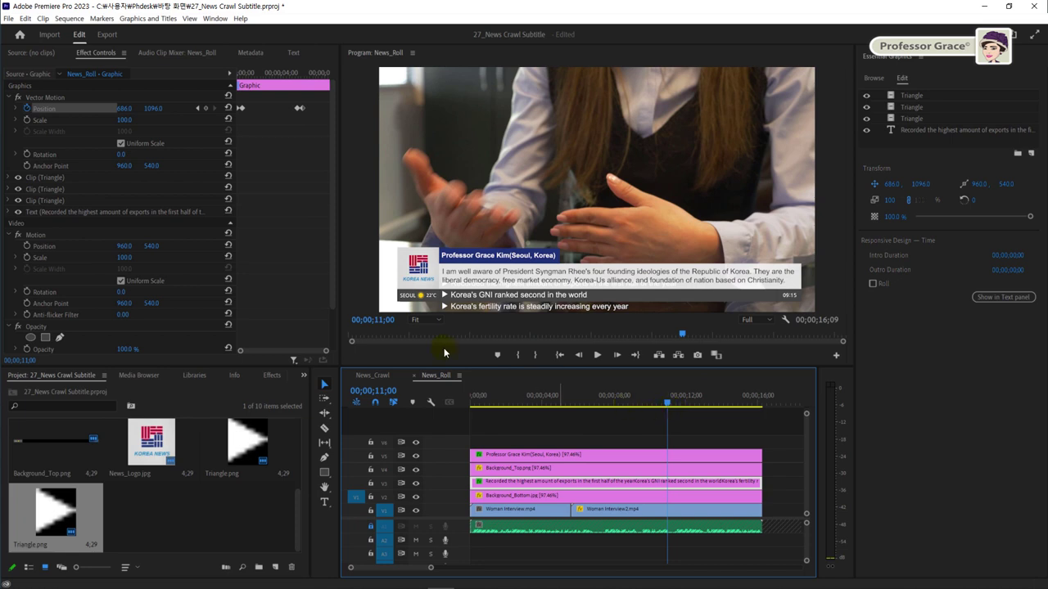
click(207, 109)
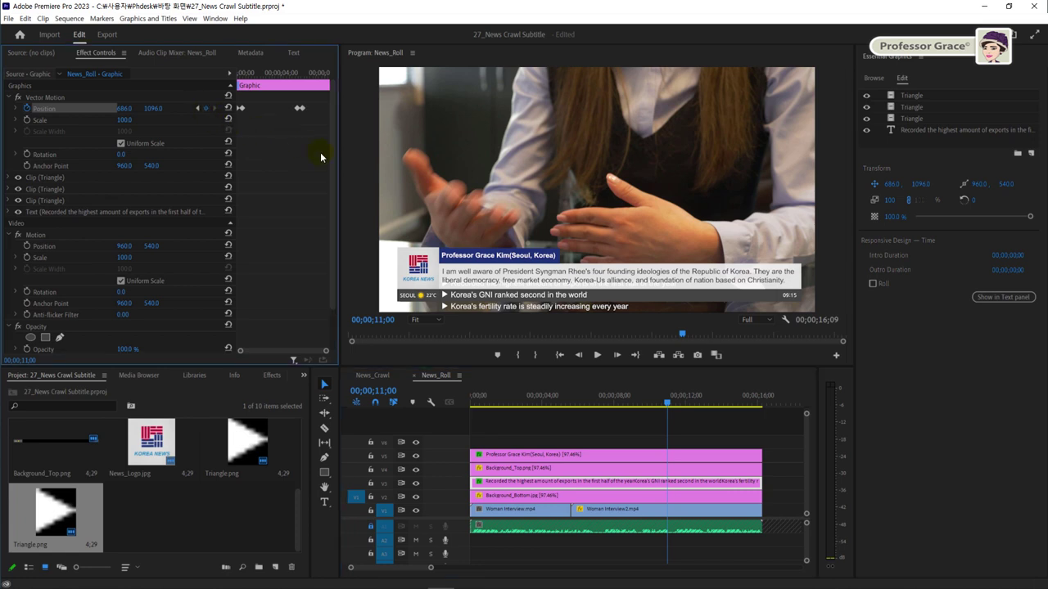
drag(291, 99, 303, 117)
click(666, 496)
At 00;00;11;15, raise the headline to Y 1047 so only the fertility-rate line shows
click(393, 391)
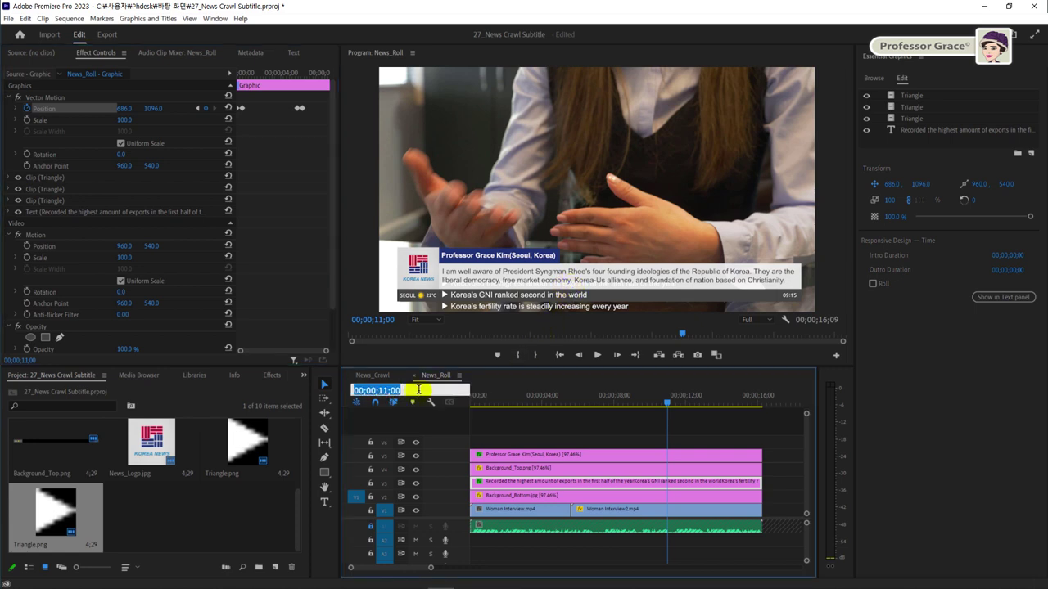
text(11)
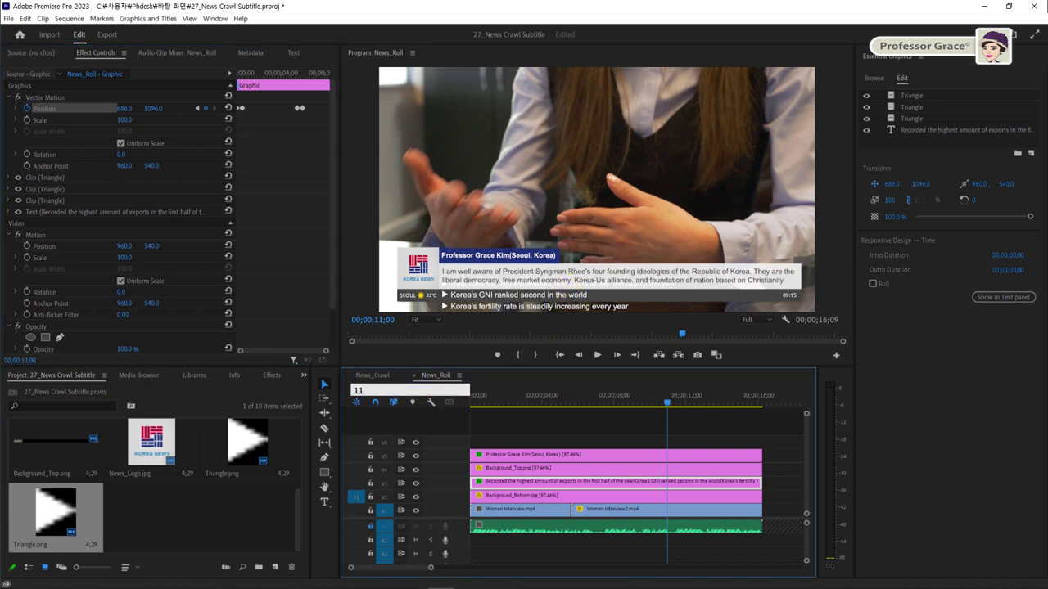
text(15)
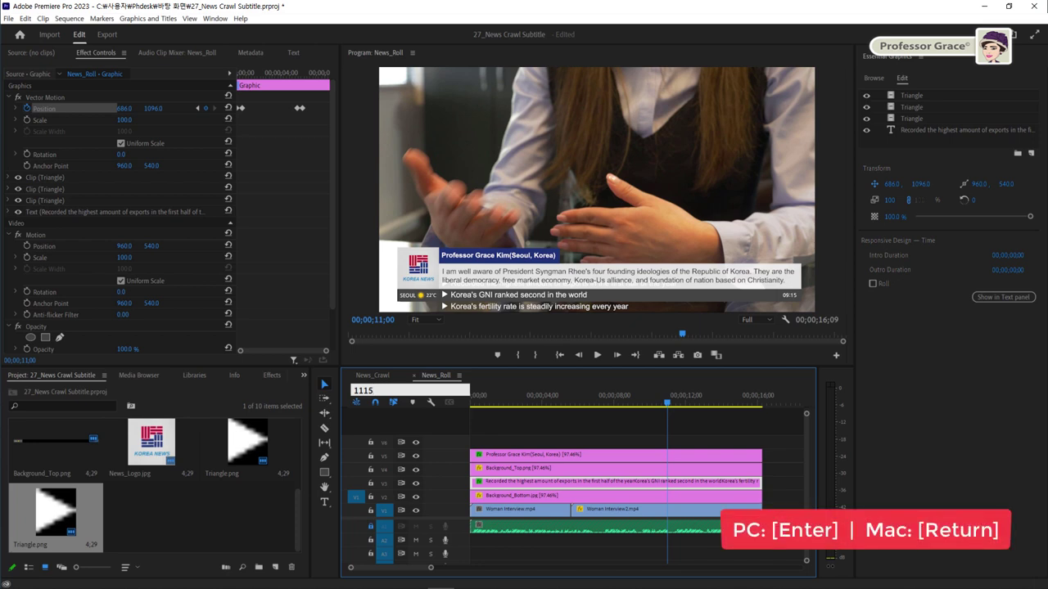
key(Return)
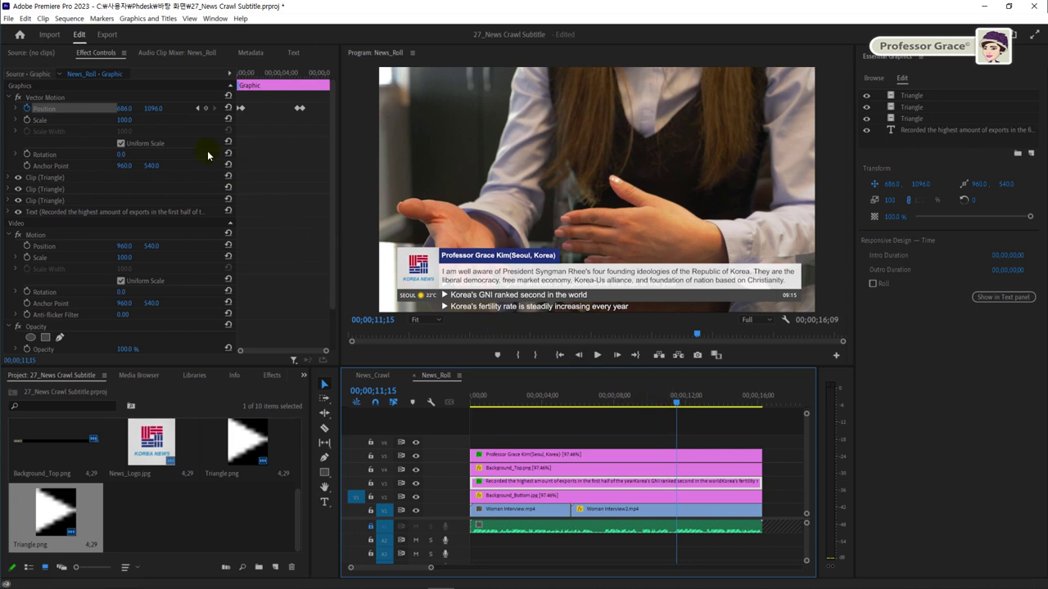
drag(160, 113, 149, 113)
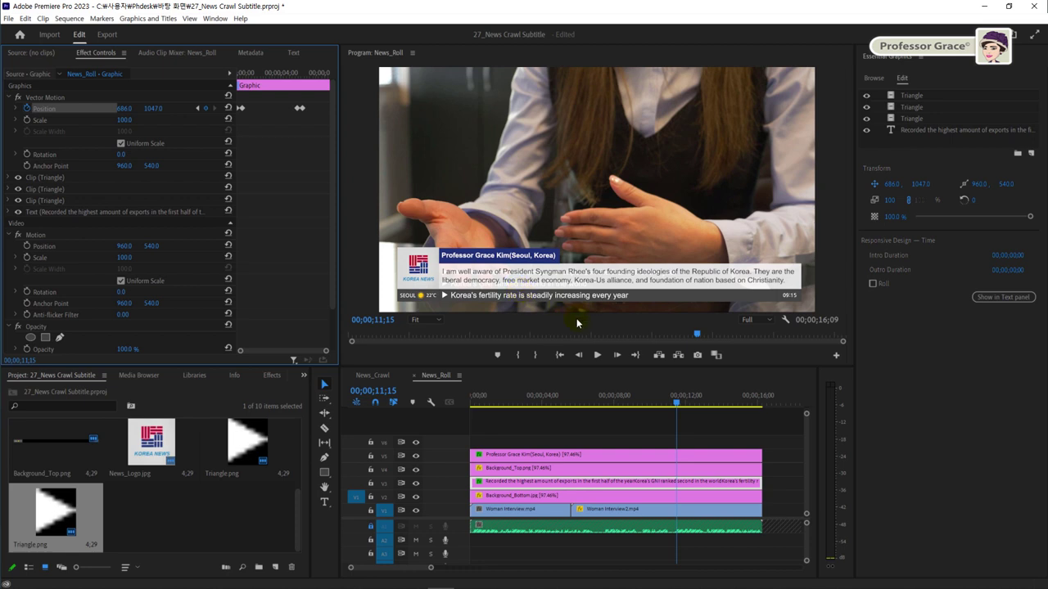
Add a Position hold keyframe at 00;00;15;15 and widen the Effect Controls keyframe area
click(391, 391)
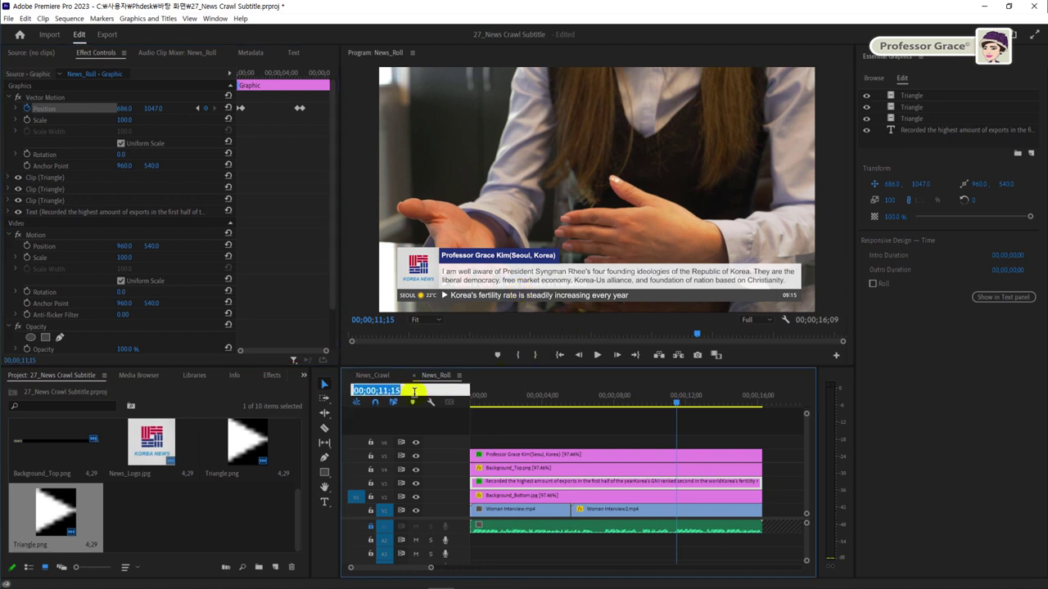
text(1515)
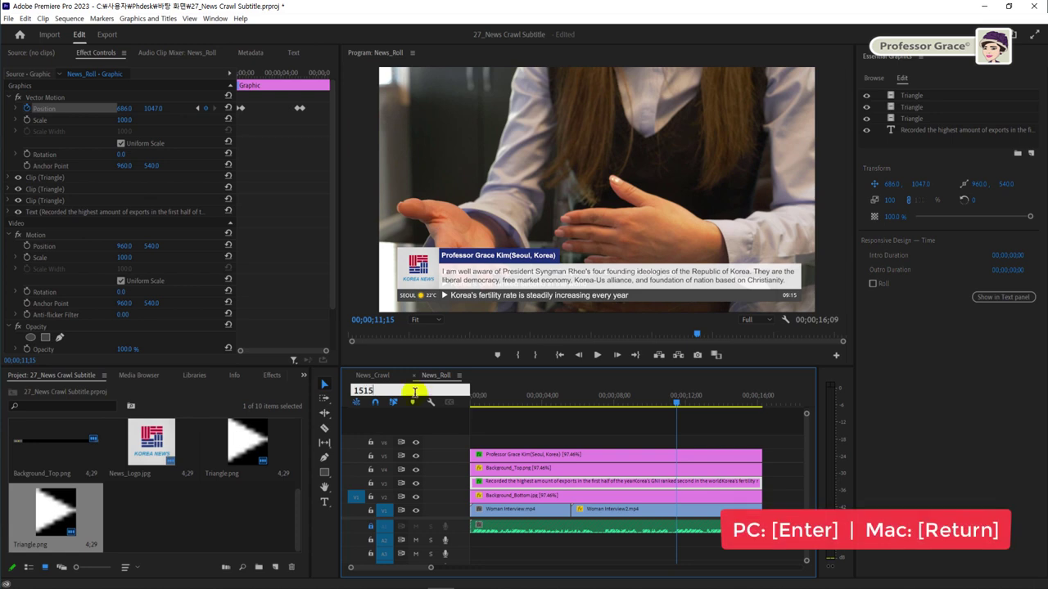
key(Return)
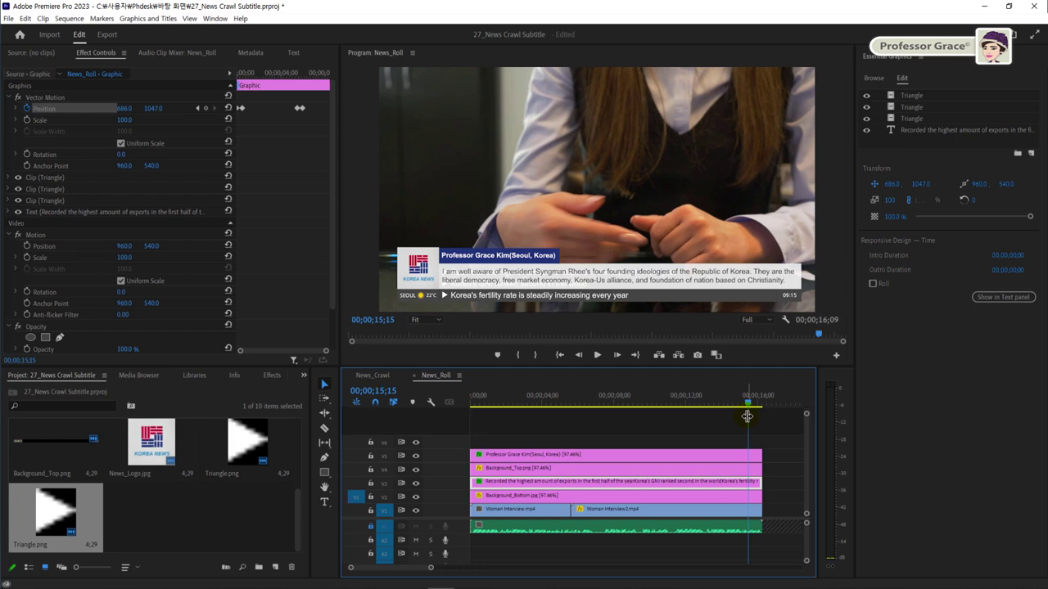
click(206, 108)
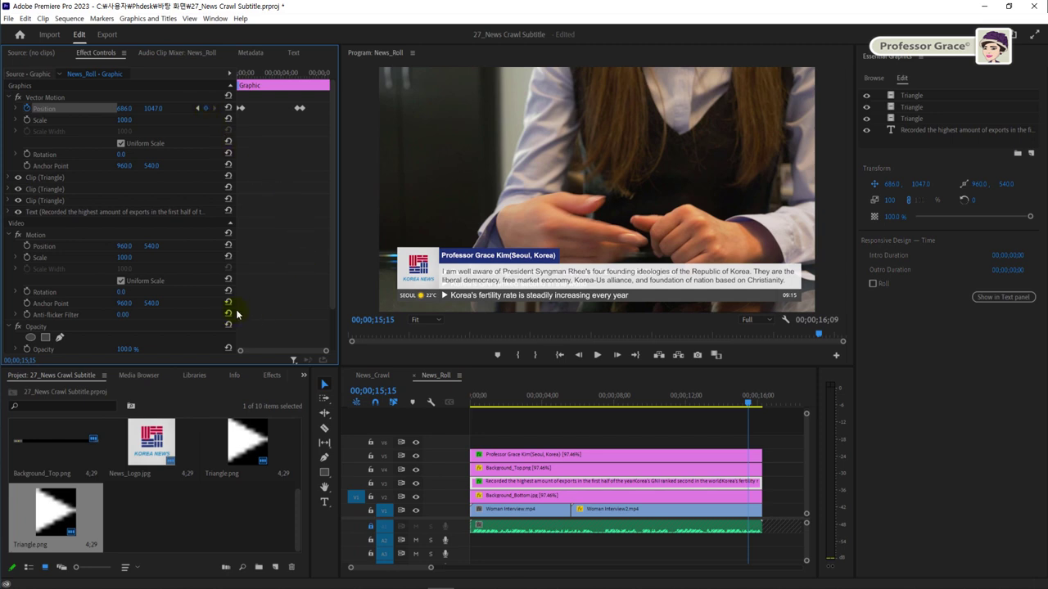
drag(235, 311, 197, 315)
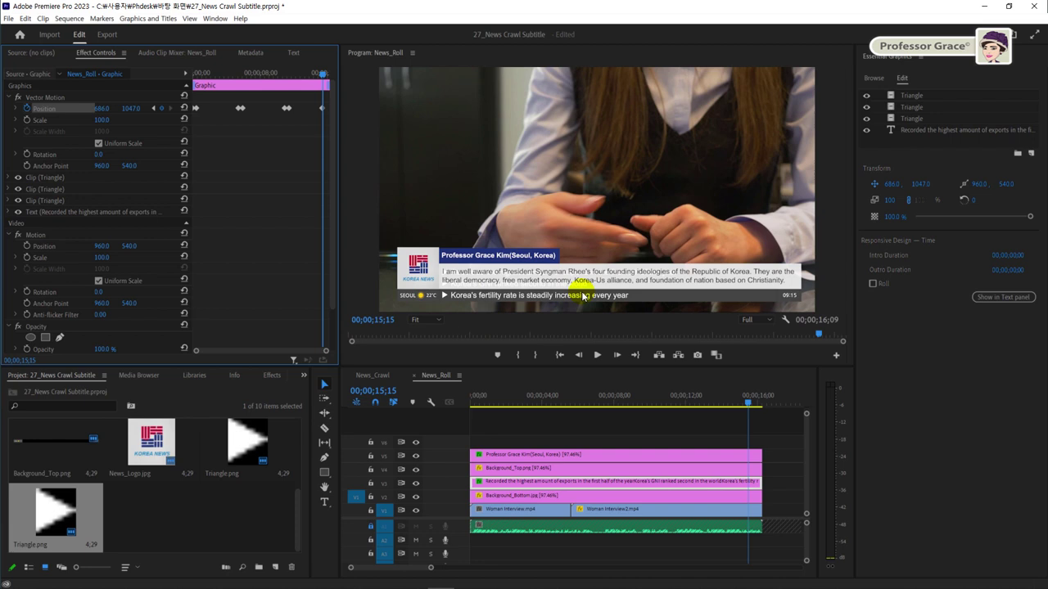
At 00;00;16;00, lift the headline to Y 992 so the fertility-rate line rolls out of the bar
click(374, 392)
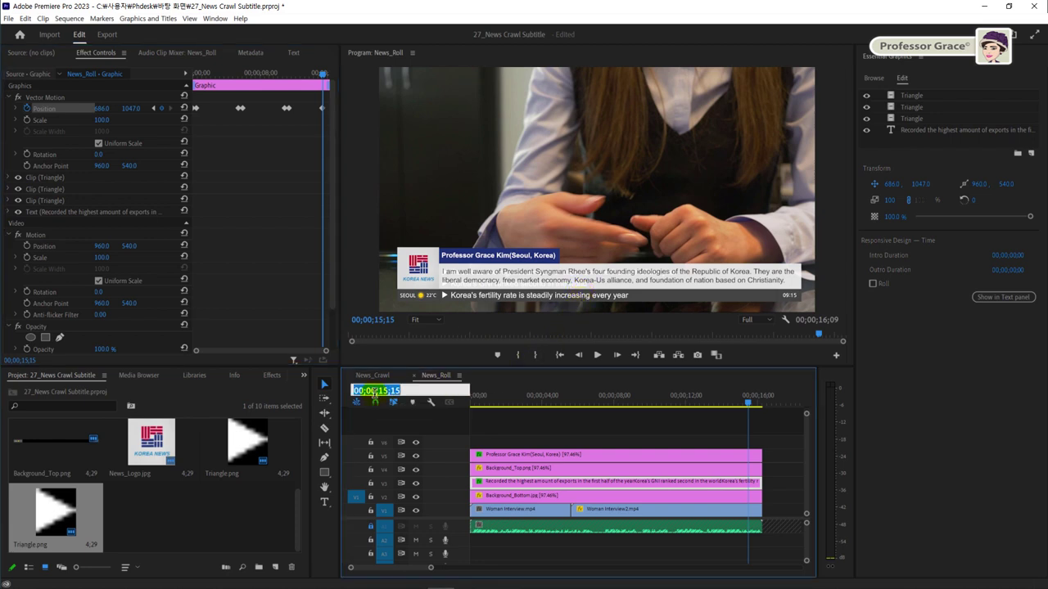
text(16.)
key(Return)
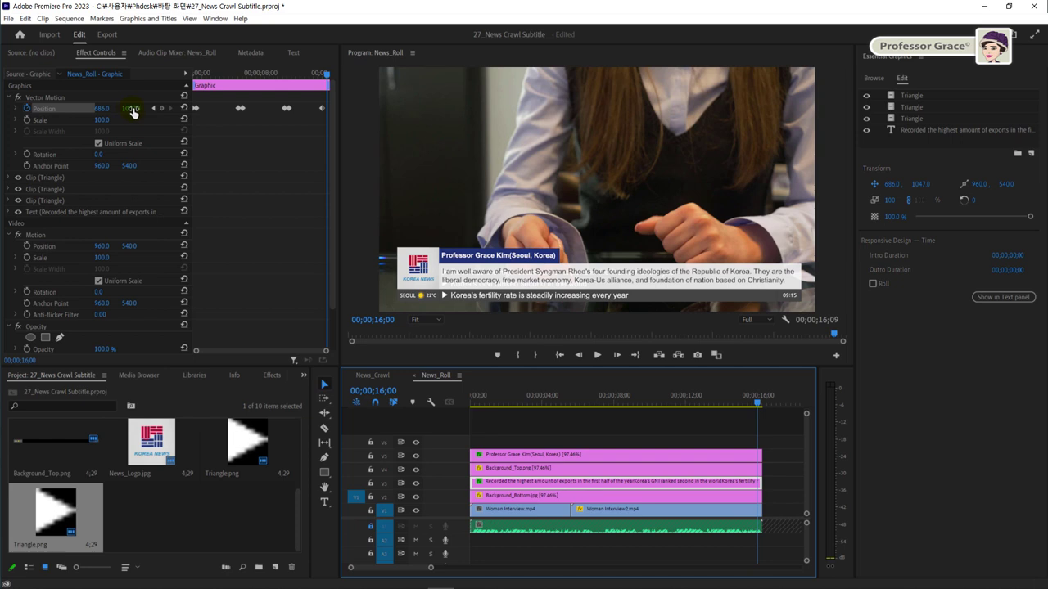
key(Return)
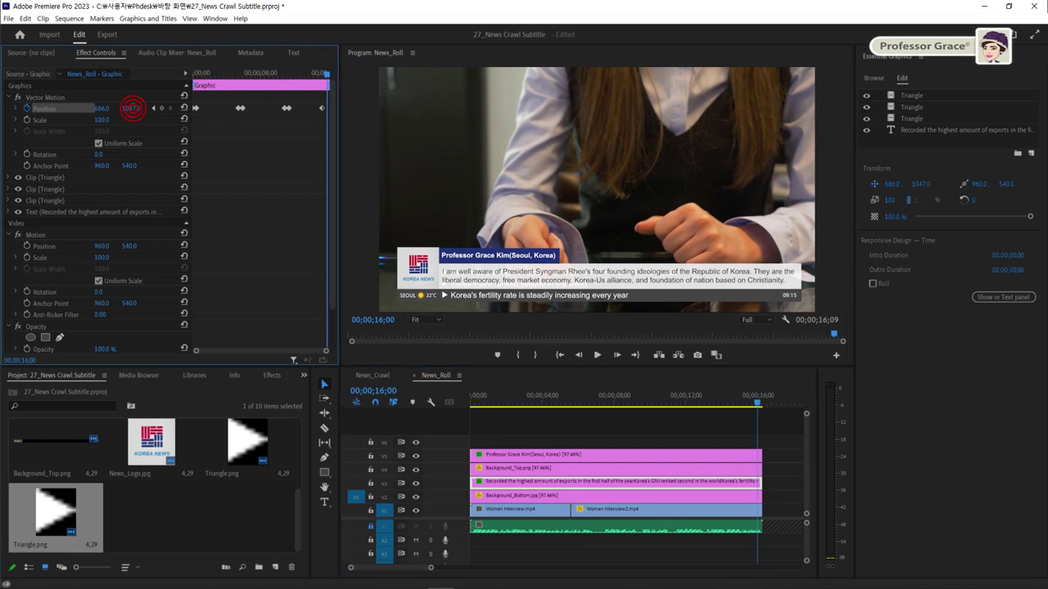
drag(131, 108, 125, 108)
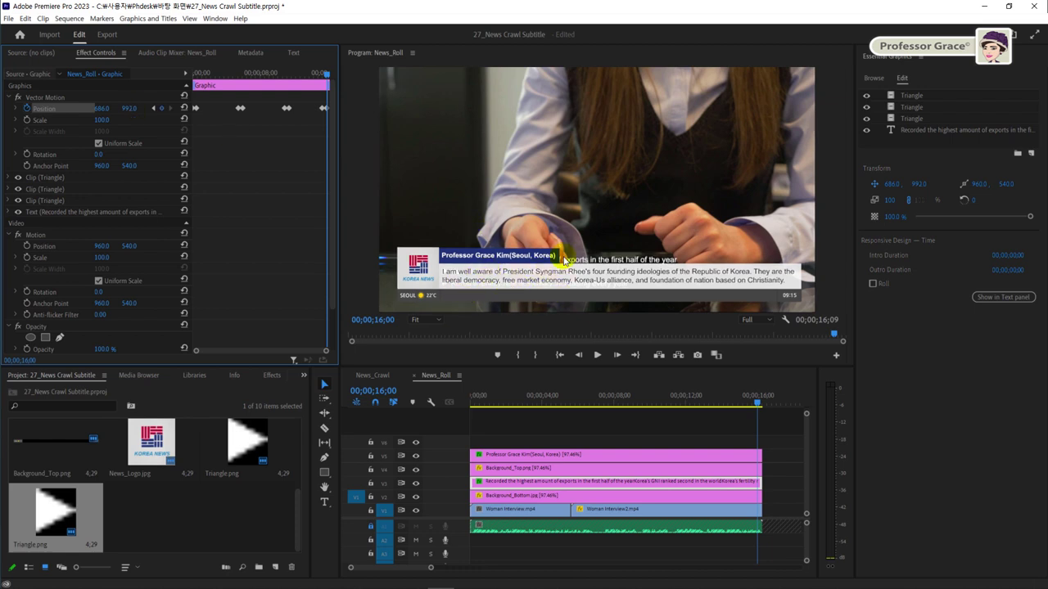
key(Home)
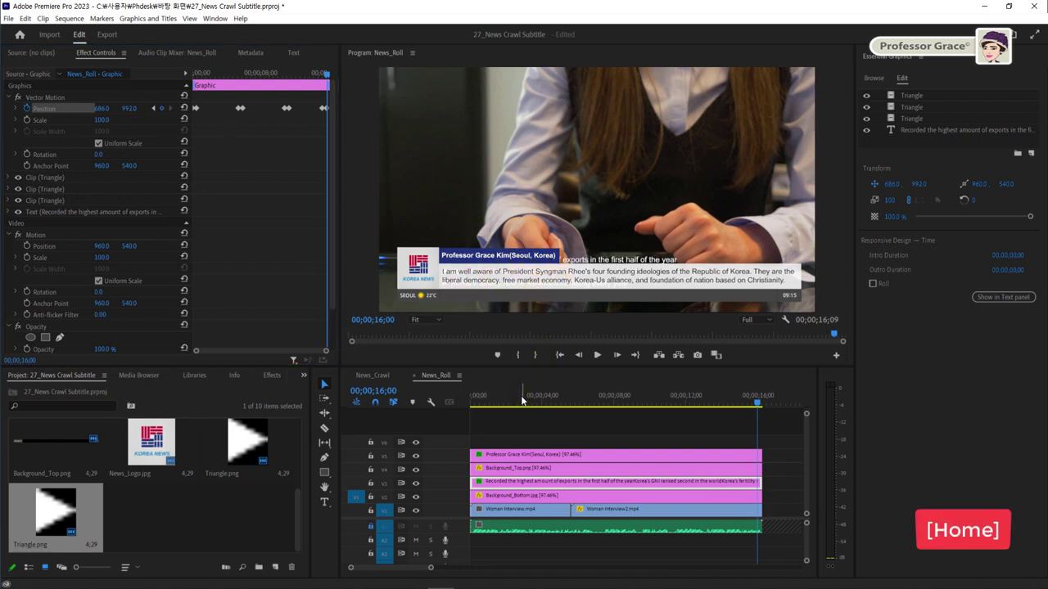
click(524, 387)
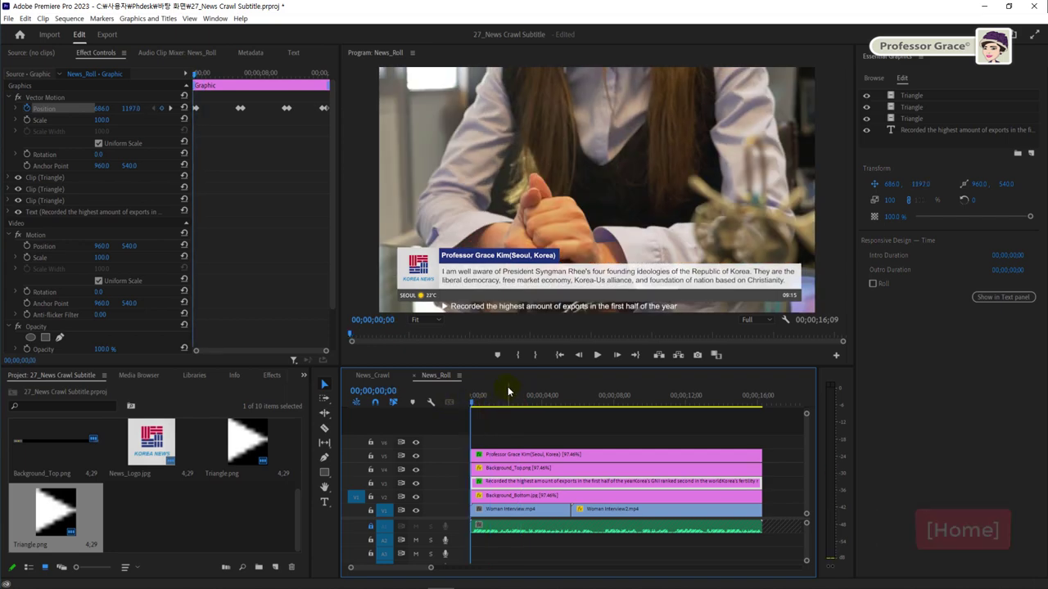
key(space)
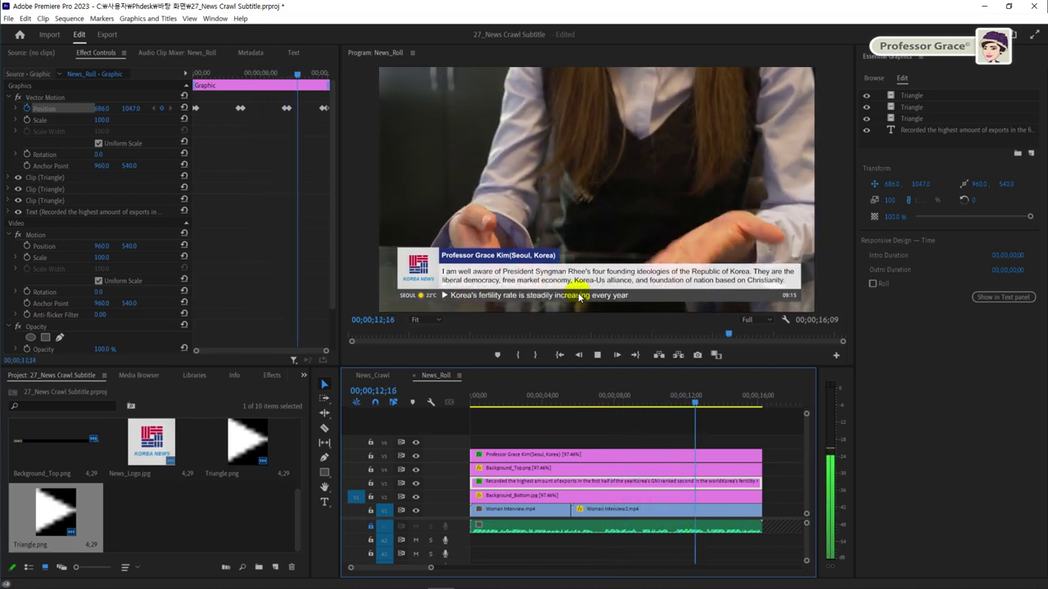
click(577, 400)
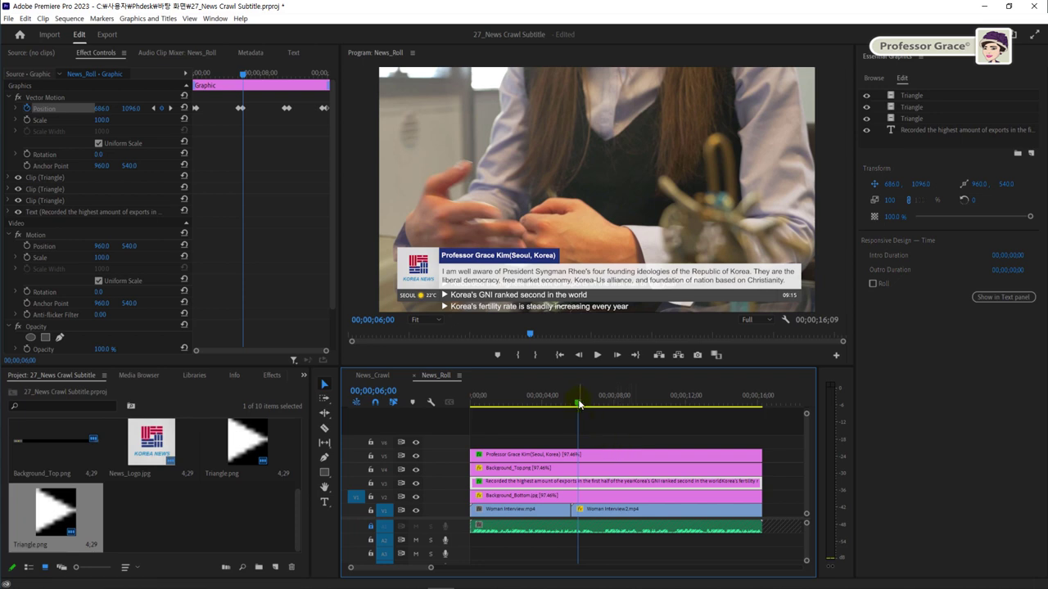
drag(578, 406, 617, 408)
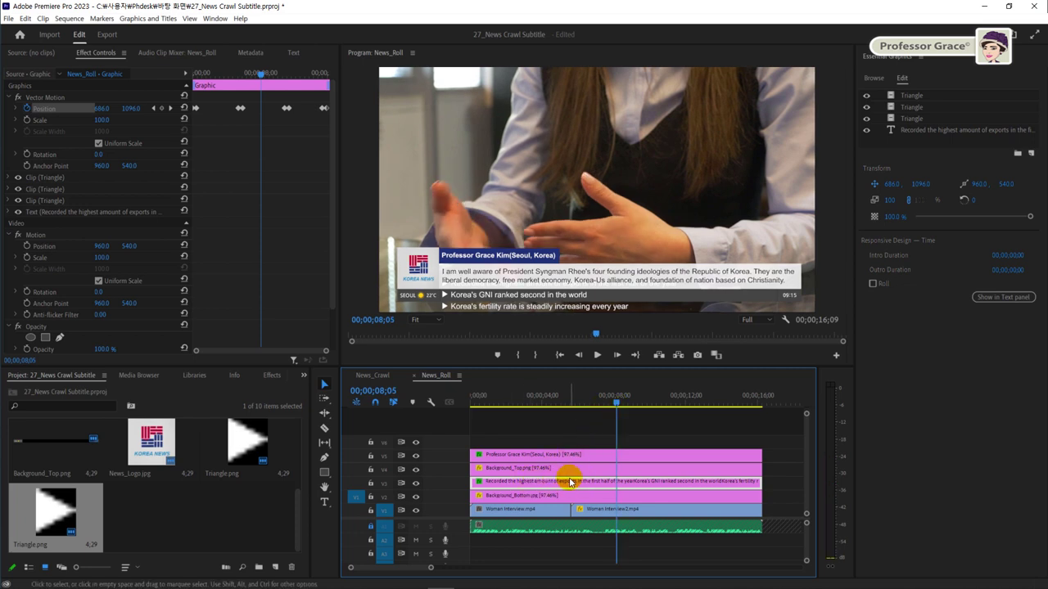
Add a 4-point polygon opacity mask to the headline with Mask Feather 0
scroll(86, 308, down, 3)
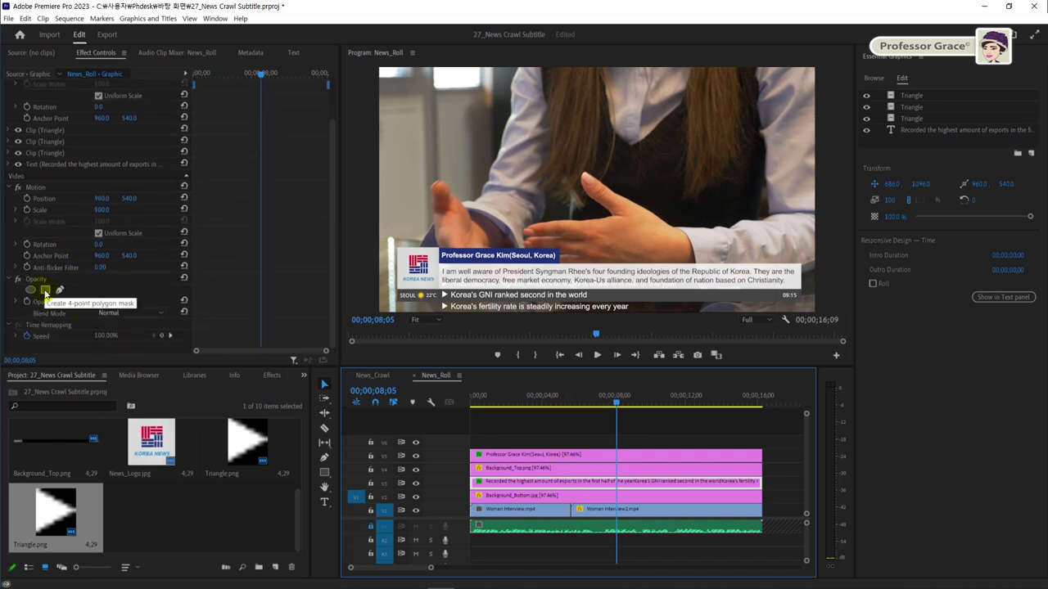
click(45, 292)
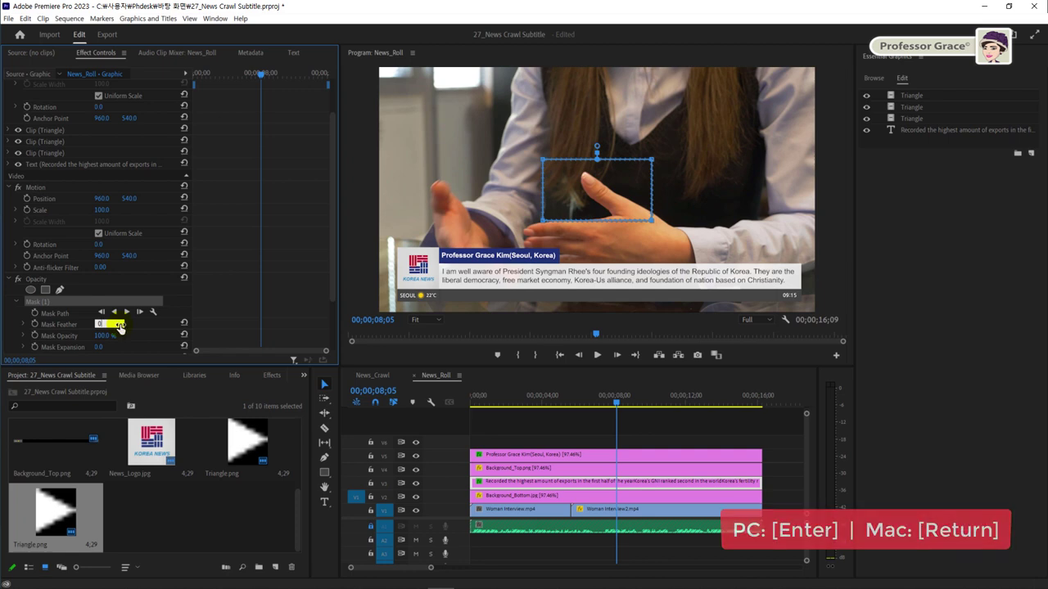
key(Return)
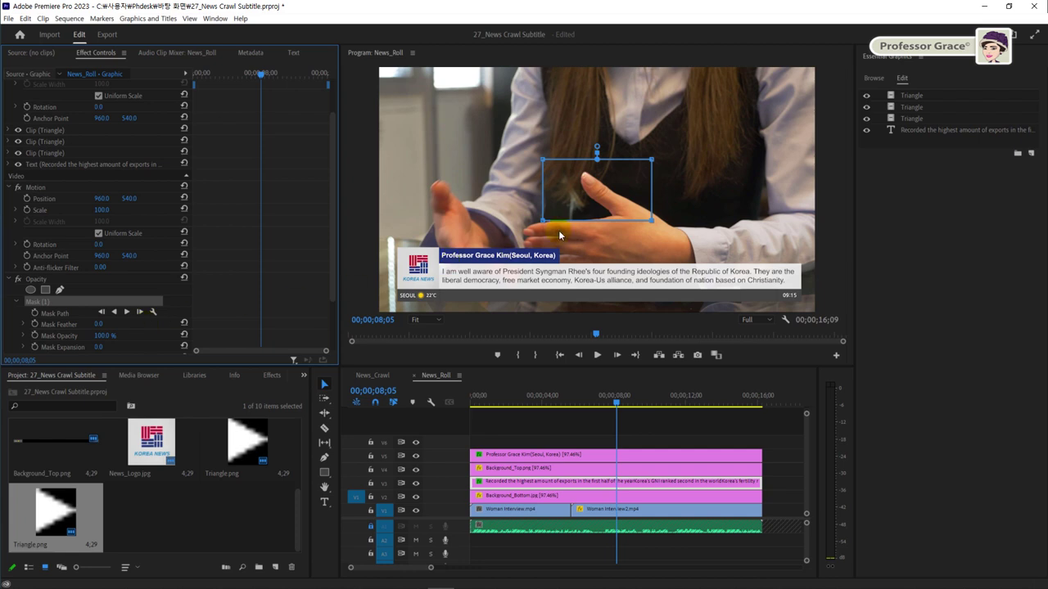
Fit the mask's vertices around the crawl line inside the news bar, then deselect all
drag(581, 181, 485, 258)
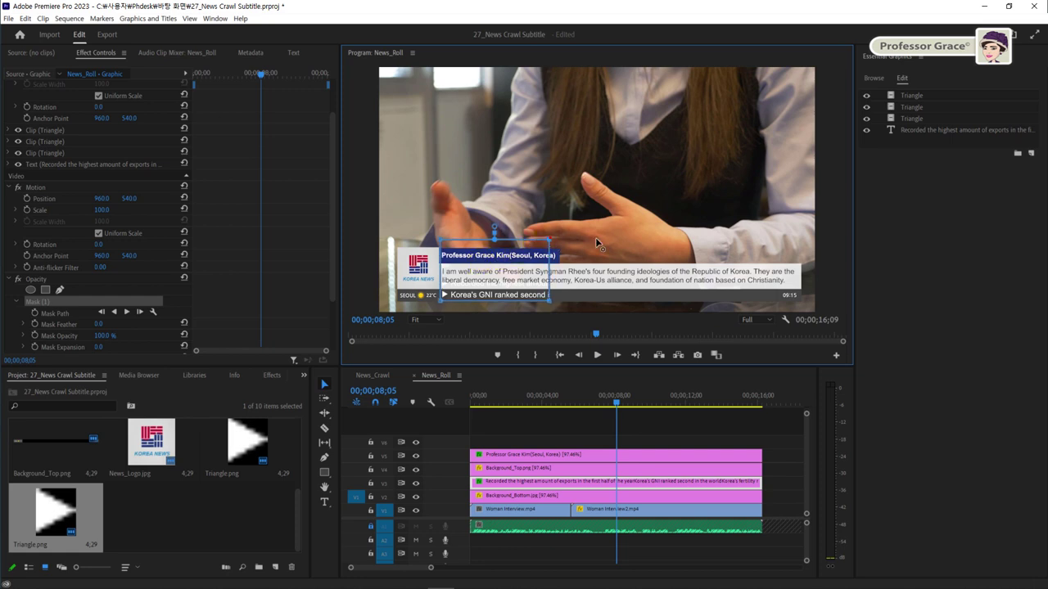
drag(548, 241, 761, 243)
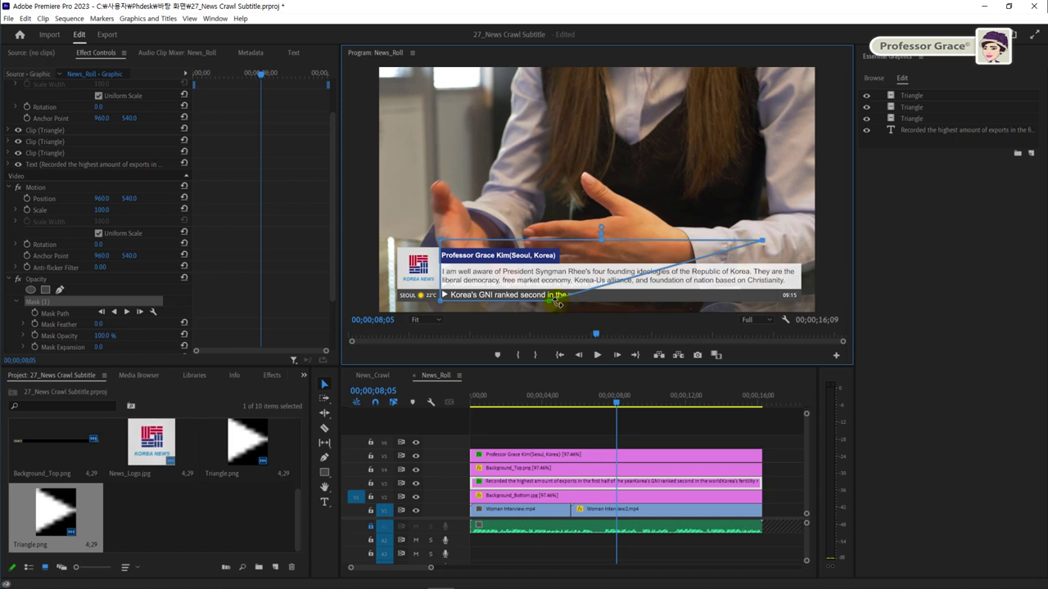
drag(716, 301, 765, 296)
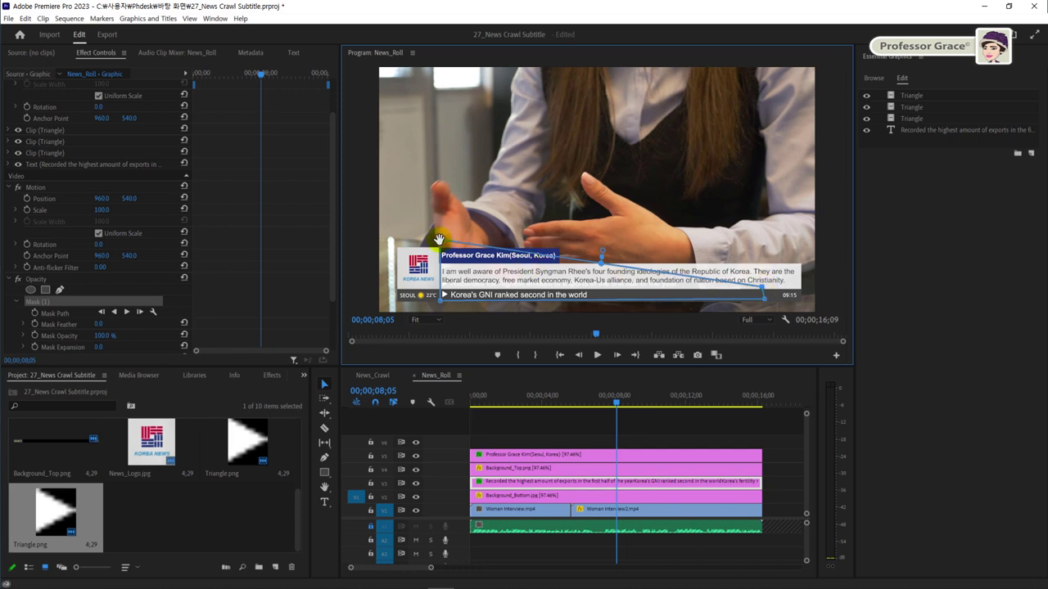
drag(439, 239, 443, 294)
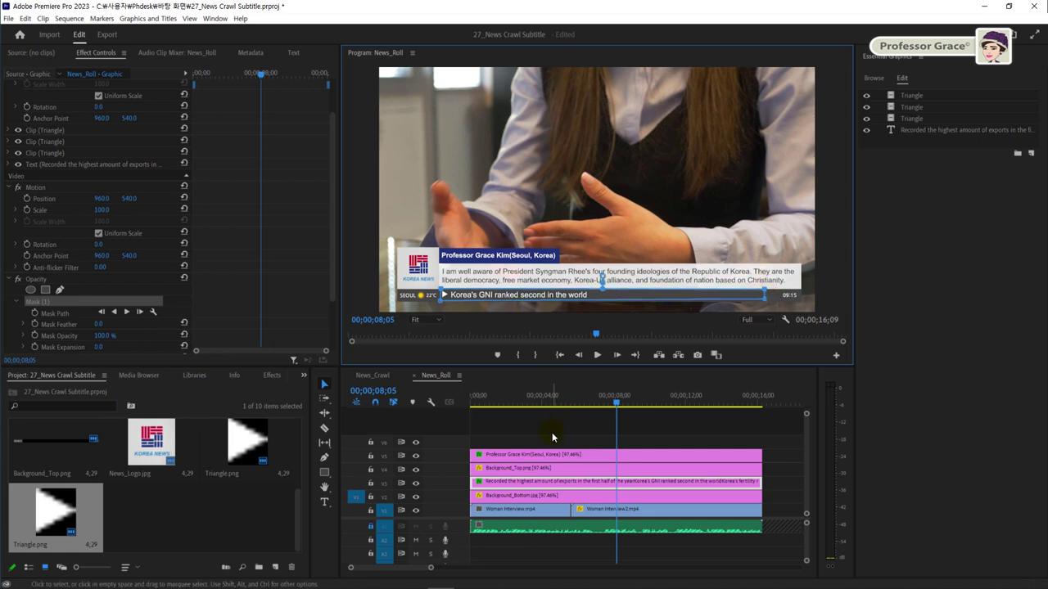
key(ctrl+shift+a)
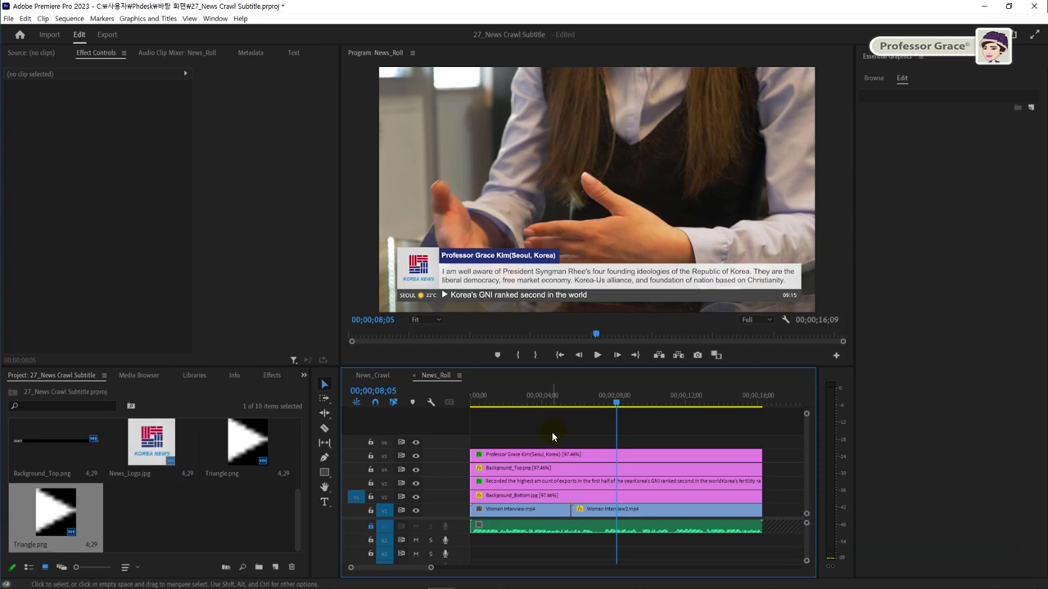
Maximize the Program monitor, then play and scrub the News_Roll preview from the start
key(grave)
click(364, 54)
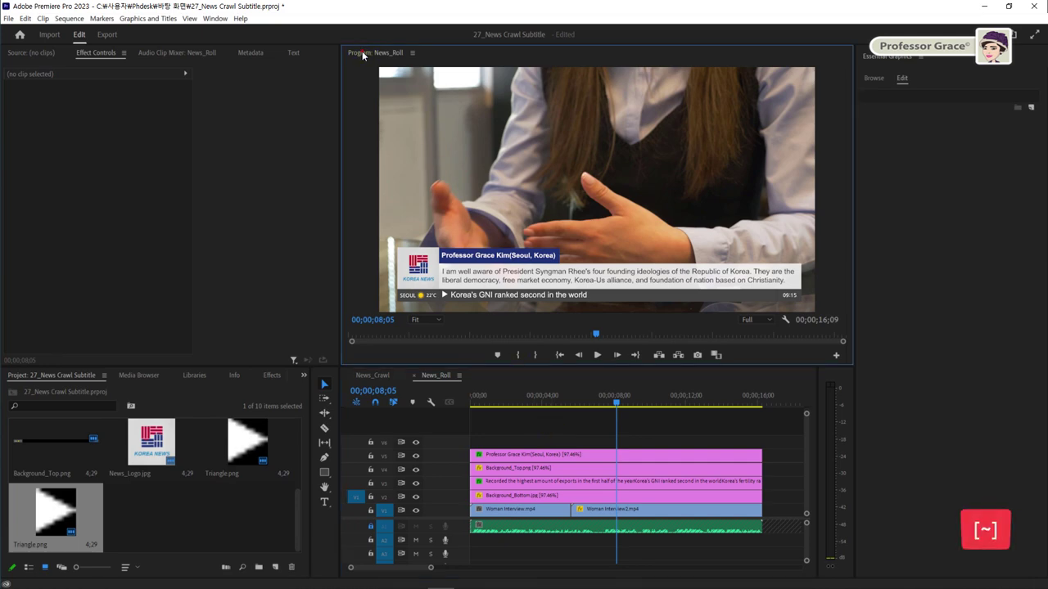
key(grave)
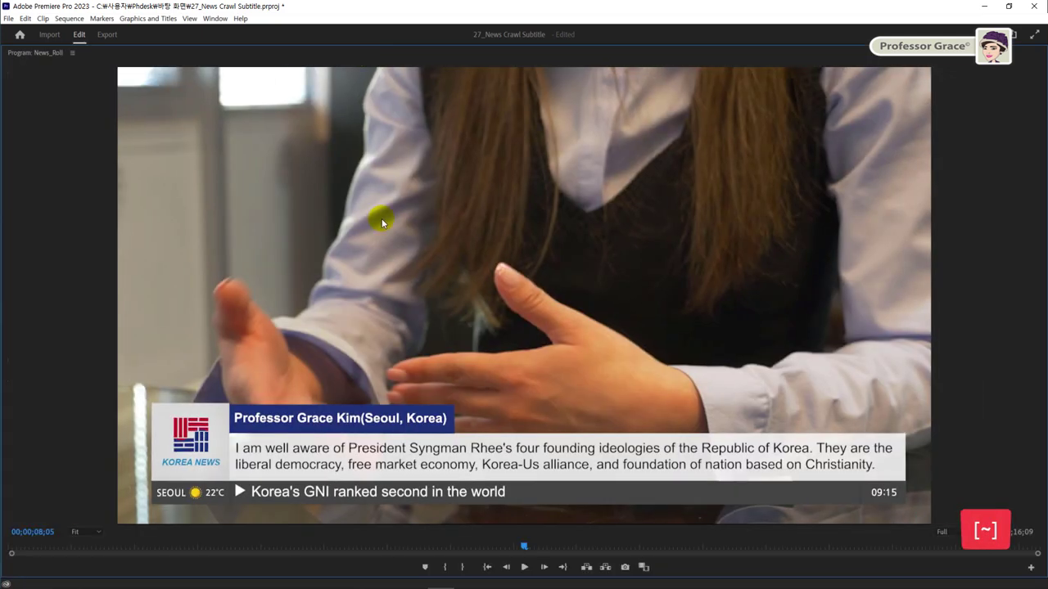
key(Home)
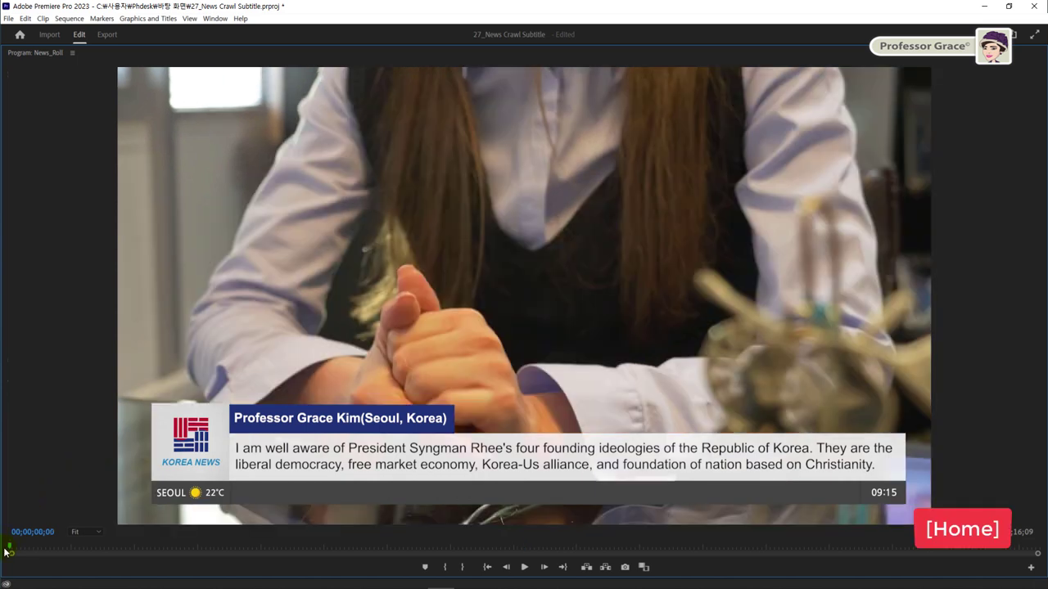
key(space)
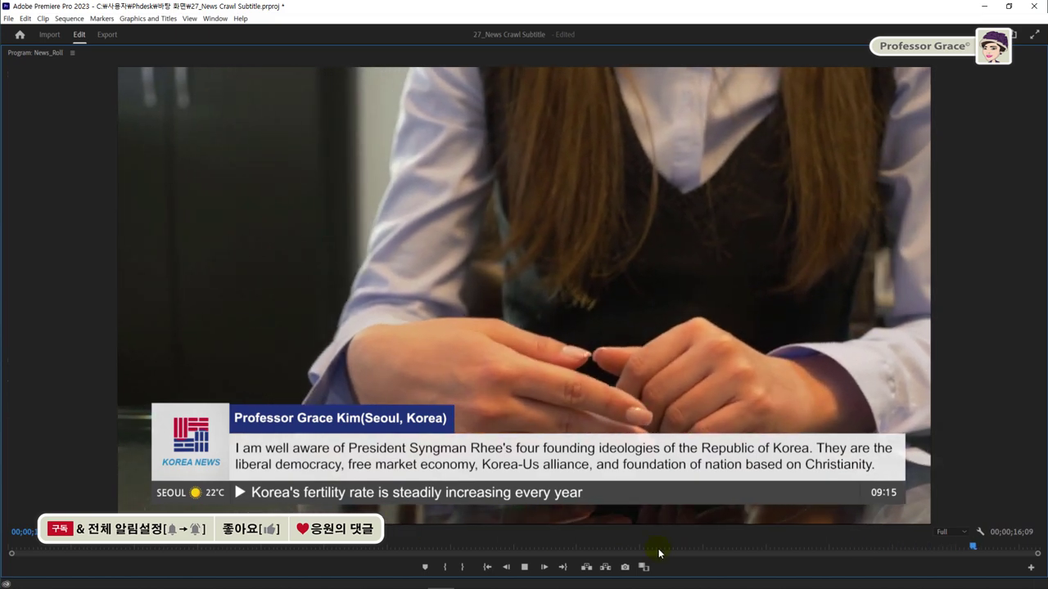
click(317, 553)
drag(318, 554, 1031, 546)
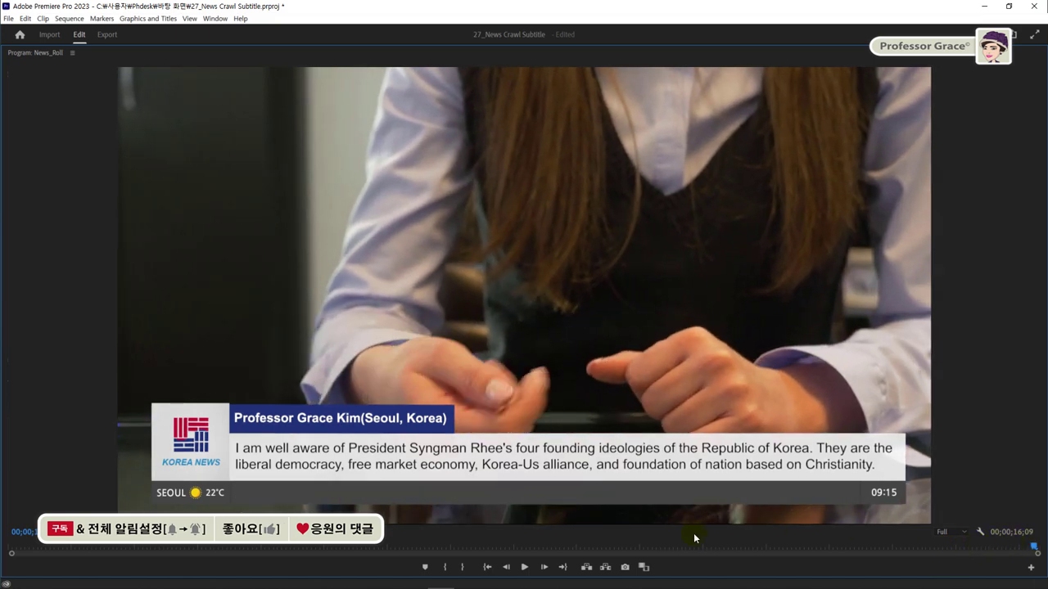